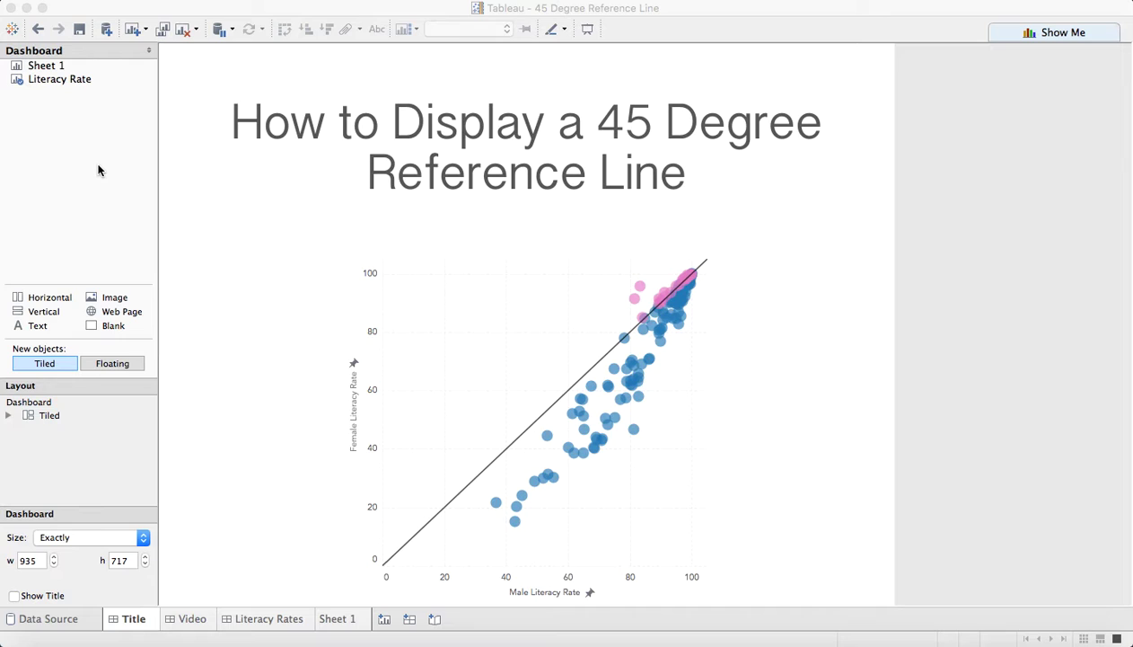
View the Literacy Rates dashboard, highlighting the Higher Female and Higher Male groups one after the other.
click(268, 623)
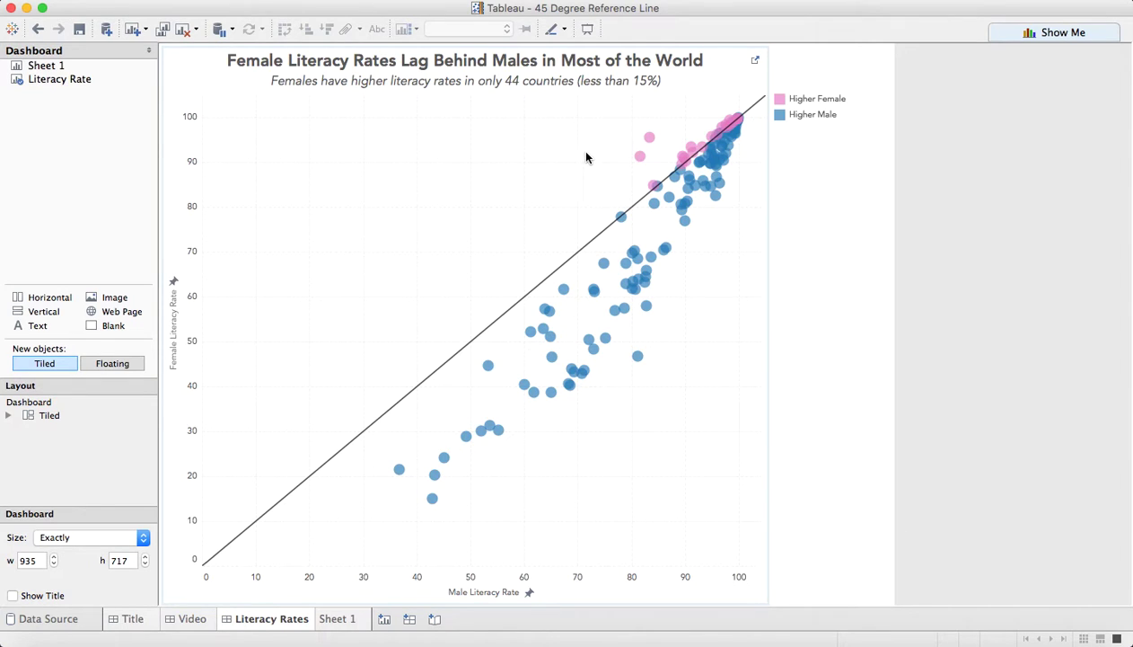
click(818, 99)
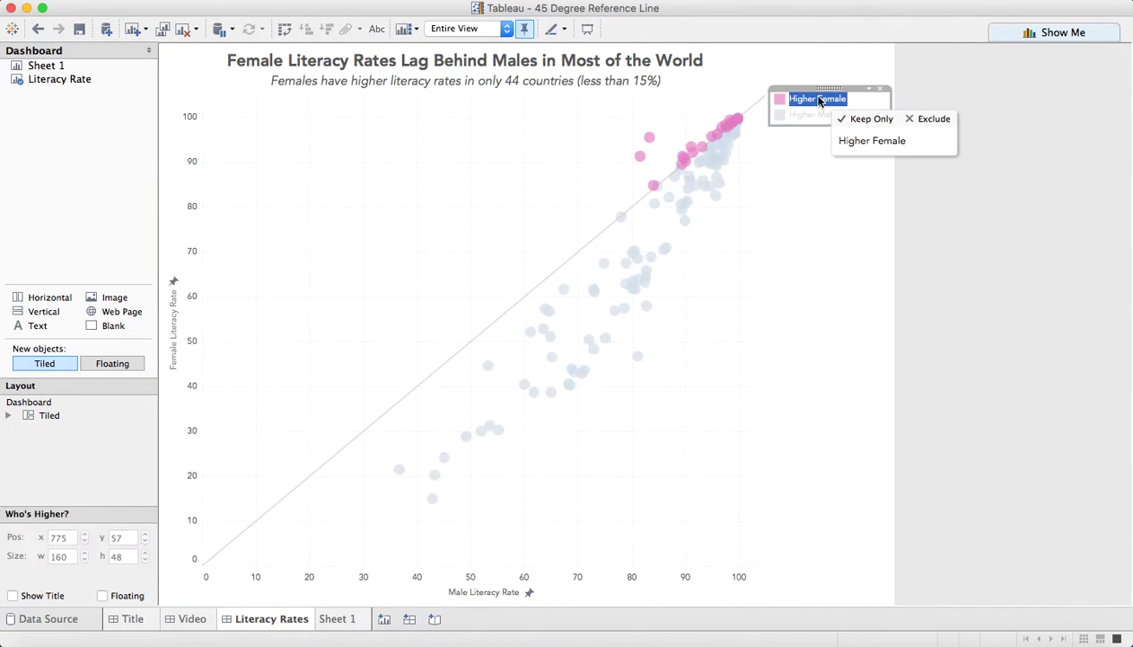
click(818, 100)
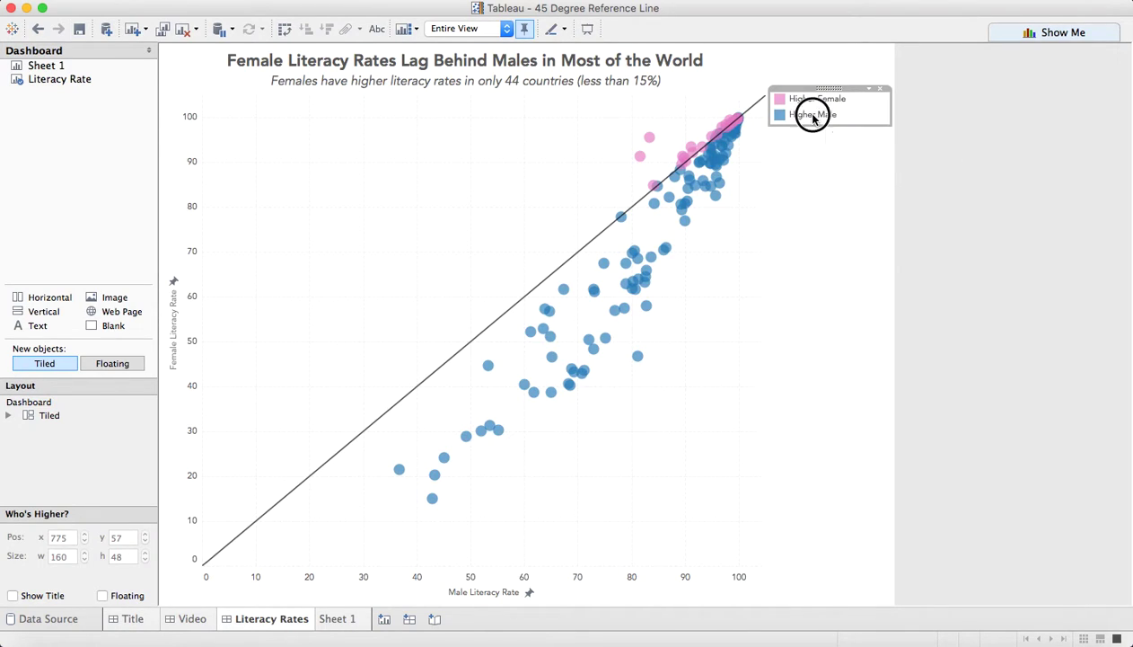
click(813, 115)
click(812, 114)
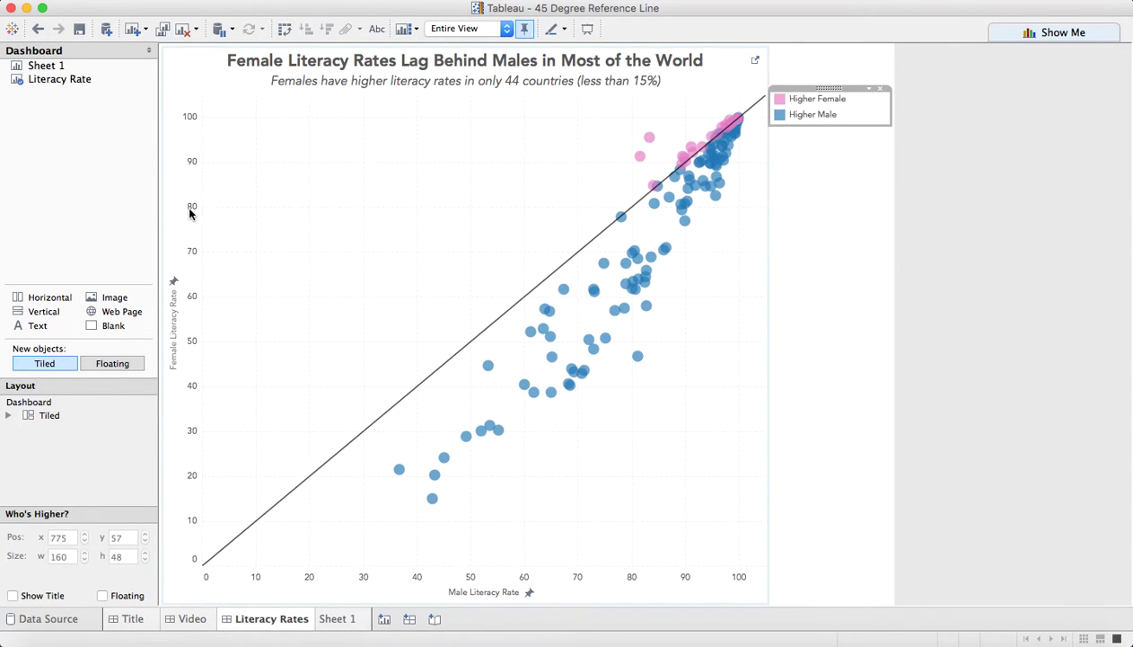
On Sheet 1, plot Male Literacy Rate against Female Literacy Rate from Adult Literacy Rates, with Country as the mark detail.
click(346, 619)
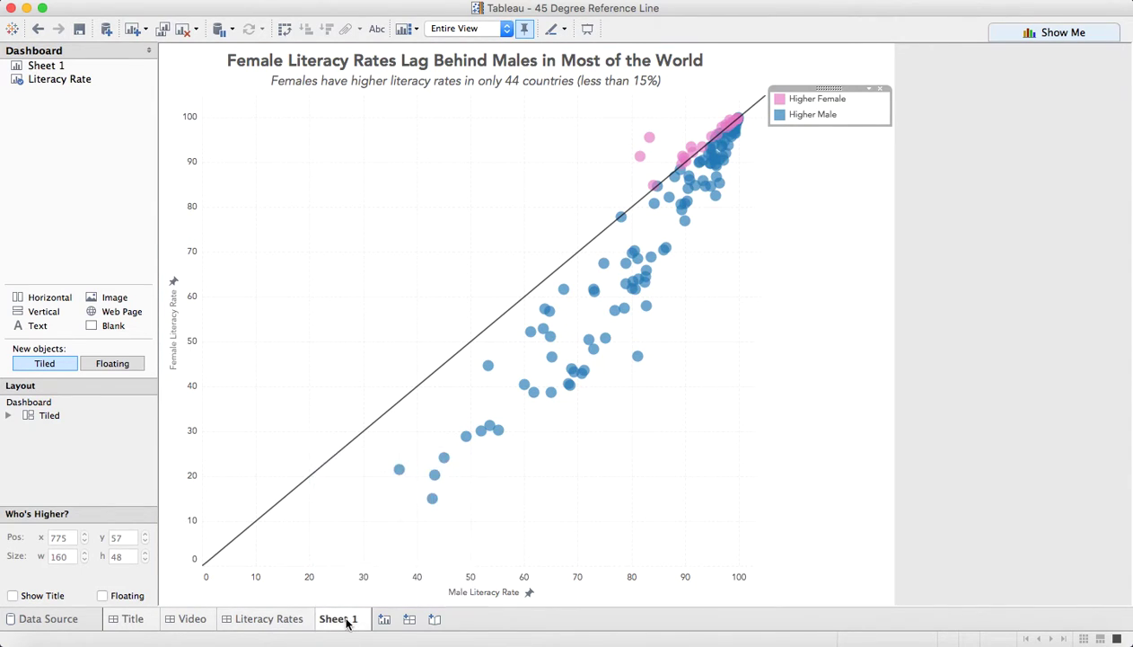
click(70, 71)
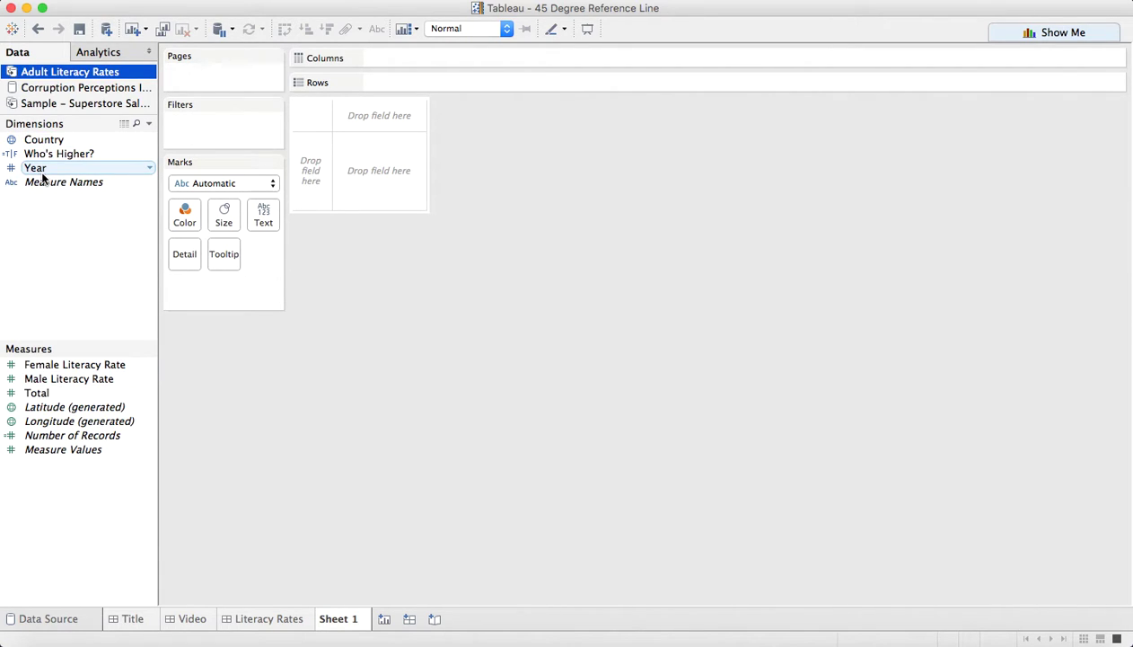
double_click(79, 380)
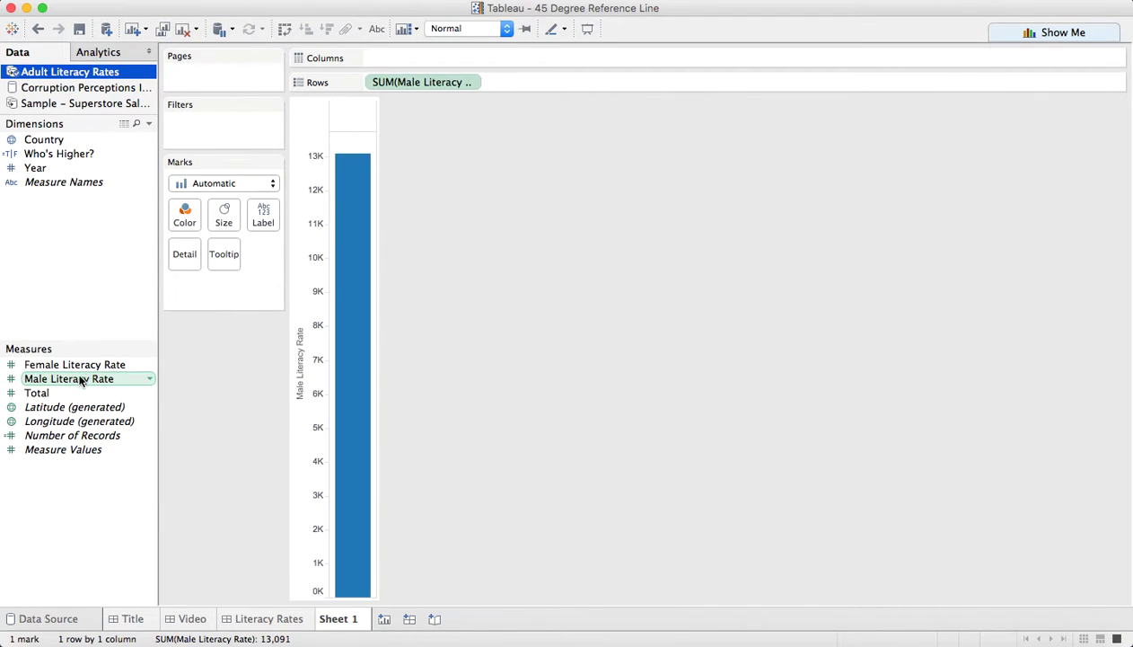
double_click(79, 365)
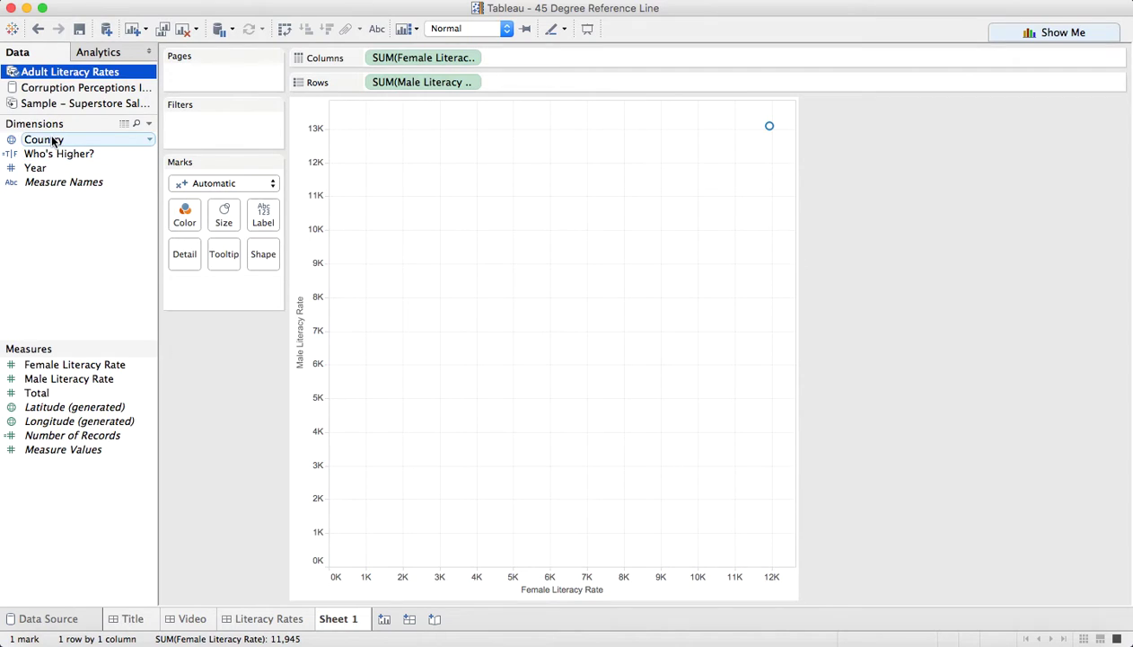
drag(42, 140, 185, 254)
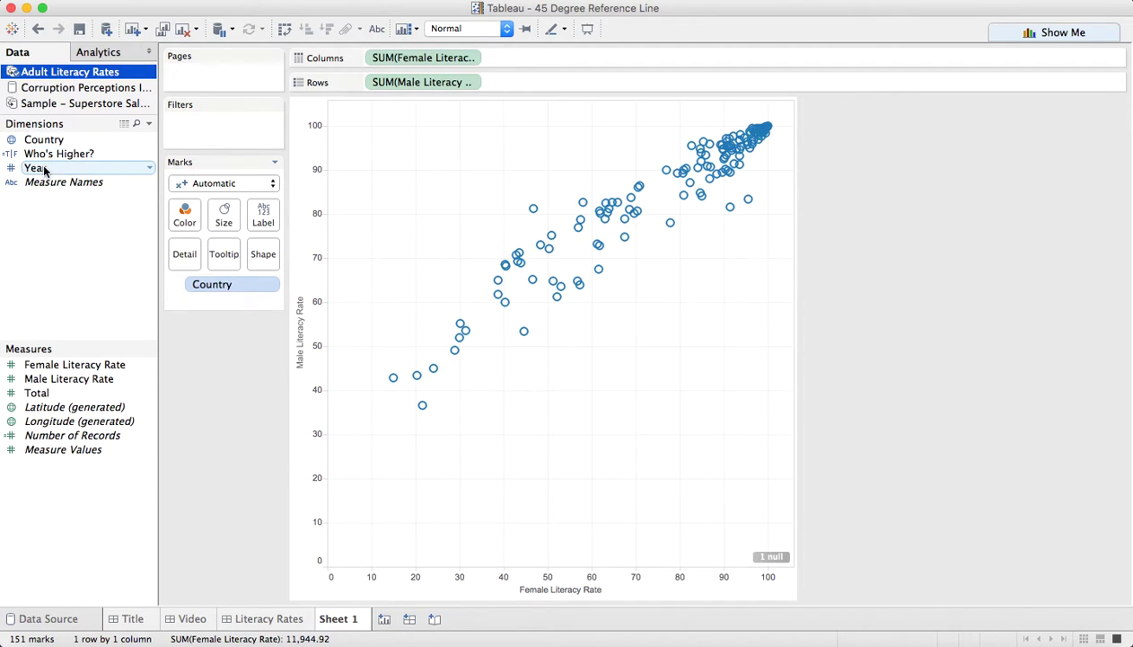
Filter the scatter plot to the Year 2011.
drag(37, 168, 224, 125)
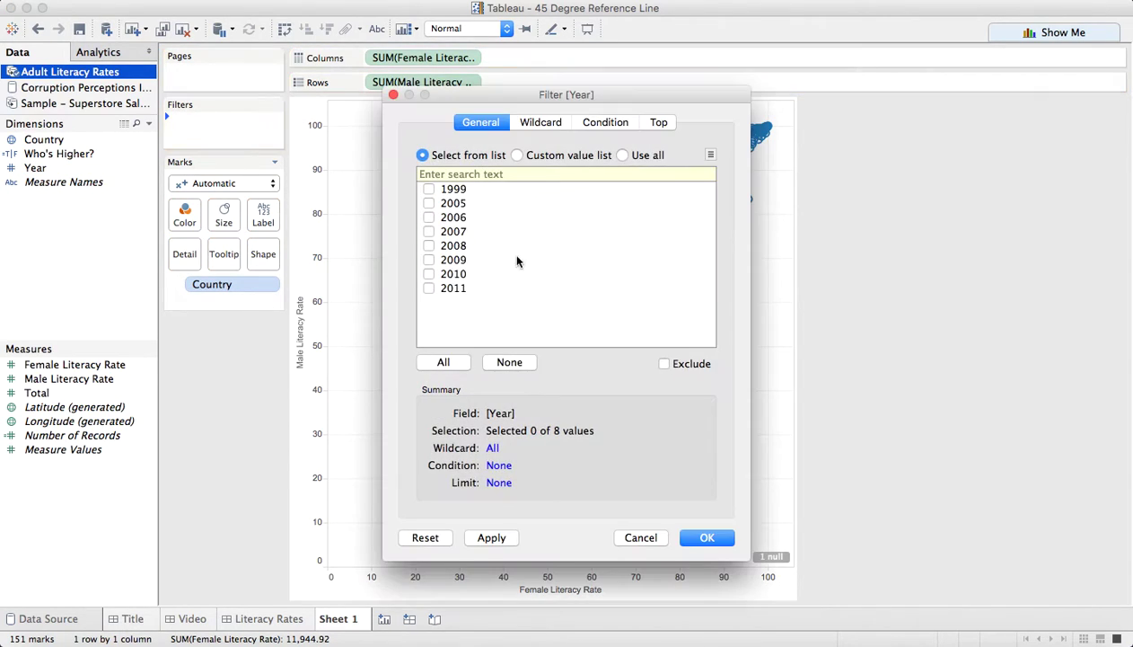
click(429, 287)
click(709, 537)
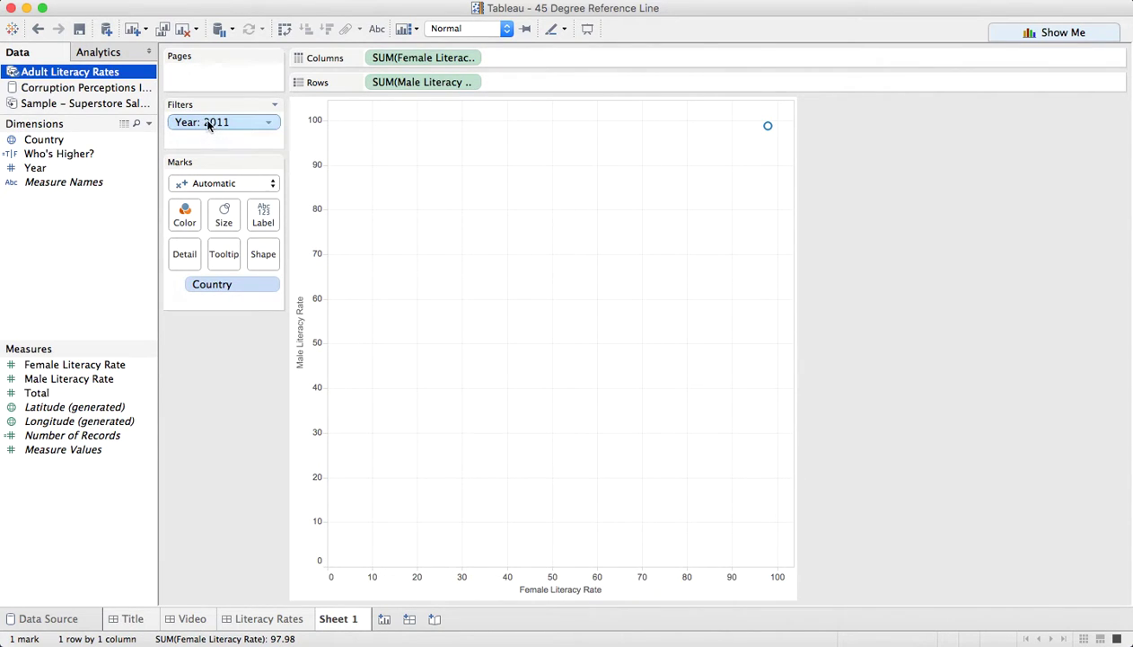
Move Year from the filters to the mark detail and add a copy of SUM(Male Literacy Rate) to the columns.
drag(213, 122, 177, 255)
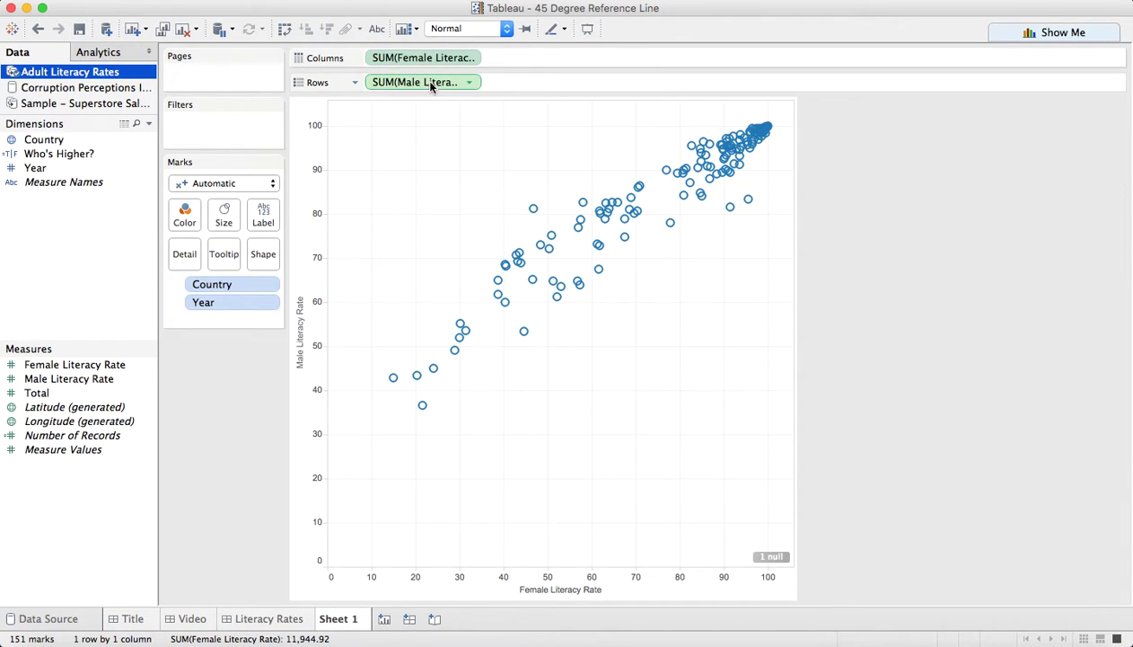
drag(431, 83, 534, 68)
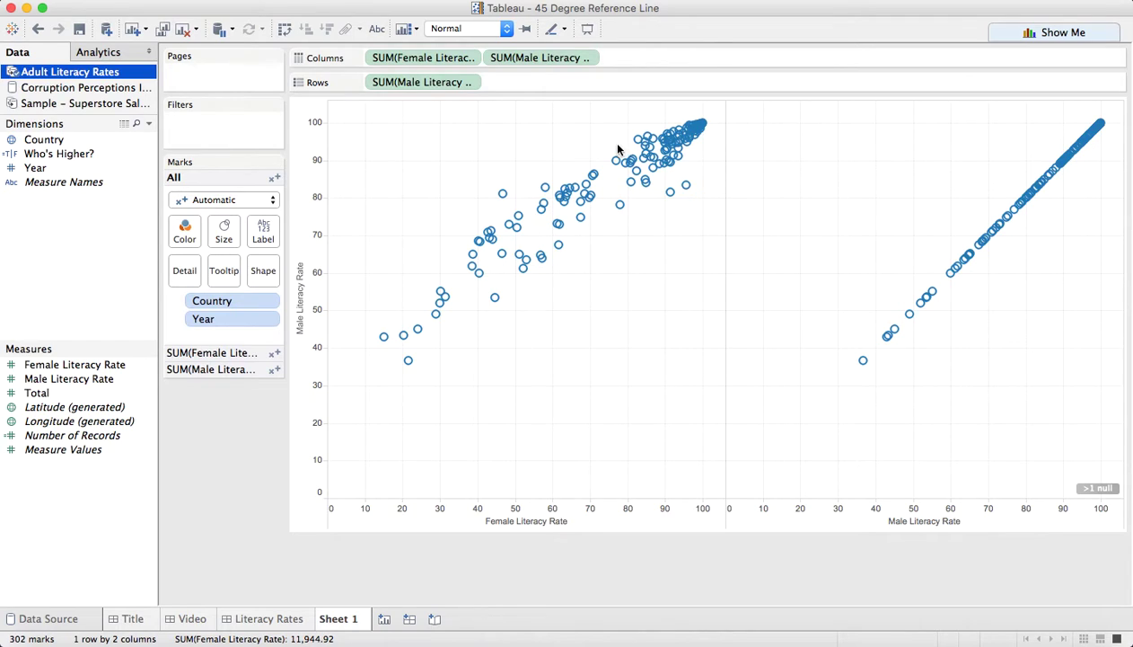
Try to turn the second plot's marks into a line with Country as its path, and undo both changes.
click(530, 56)
click(194, 234)
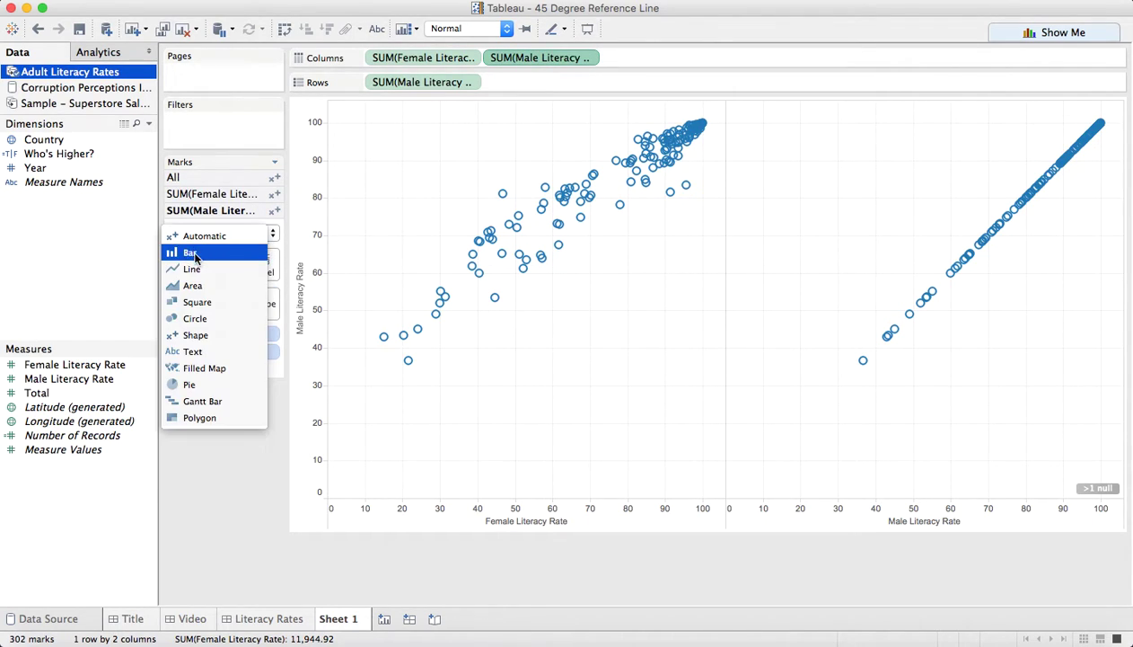
click(192, 268)
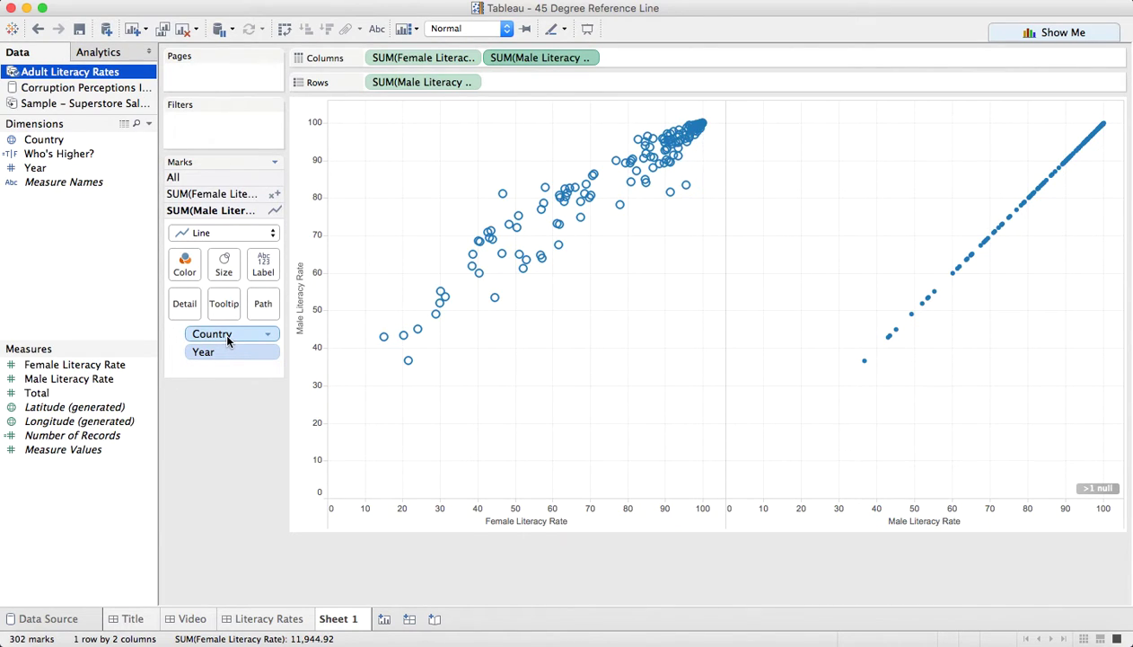
drag(227, 337, 256, 302)
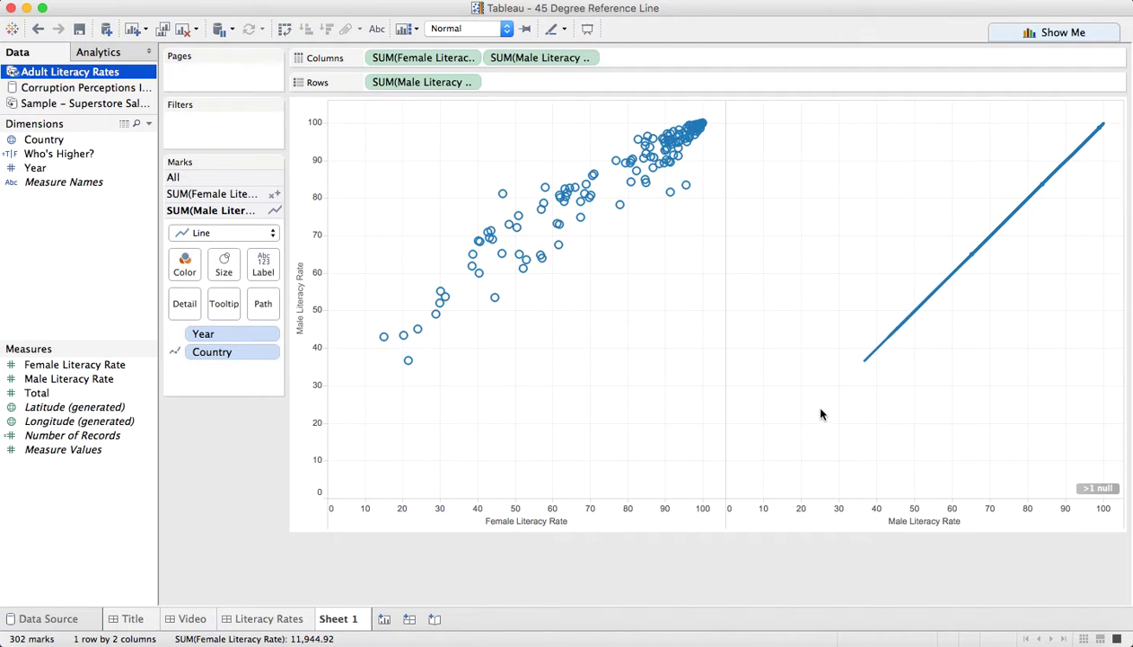
click(37, 30)
click(37, 30)
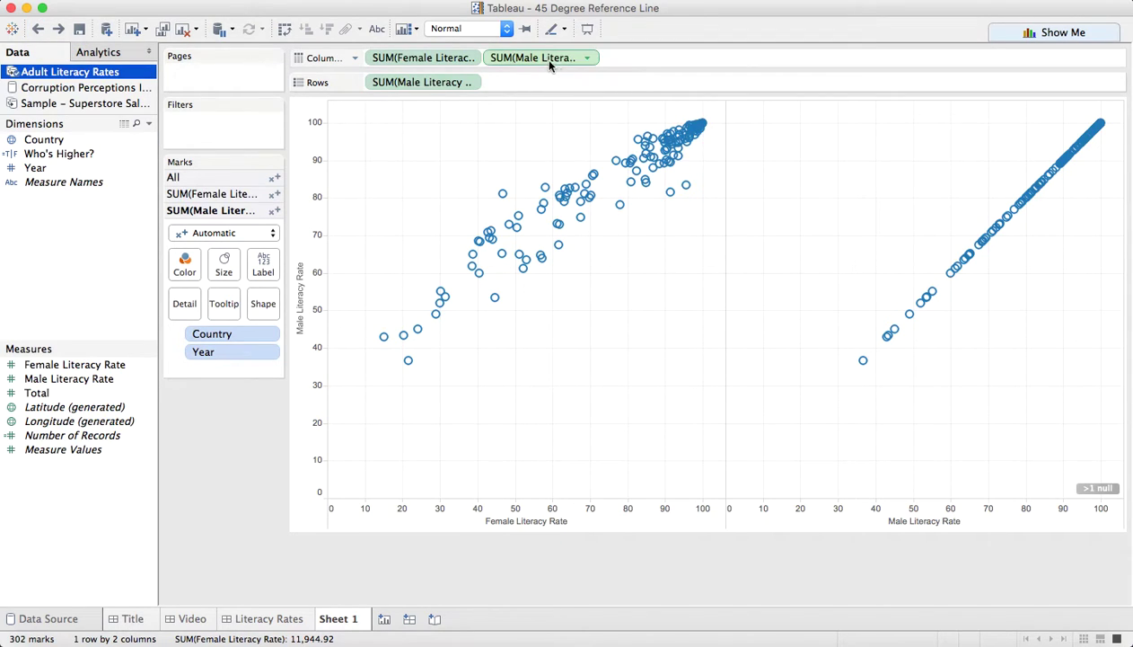
Combine the two column measures into a dual-axis chart and synchronize the Male Literacy Rate axis.
click(588, 60)
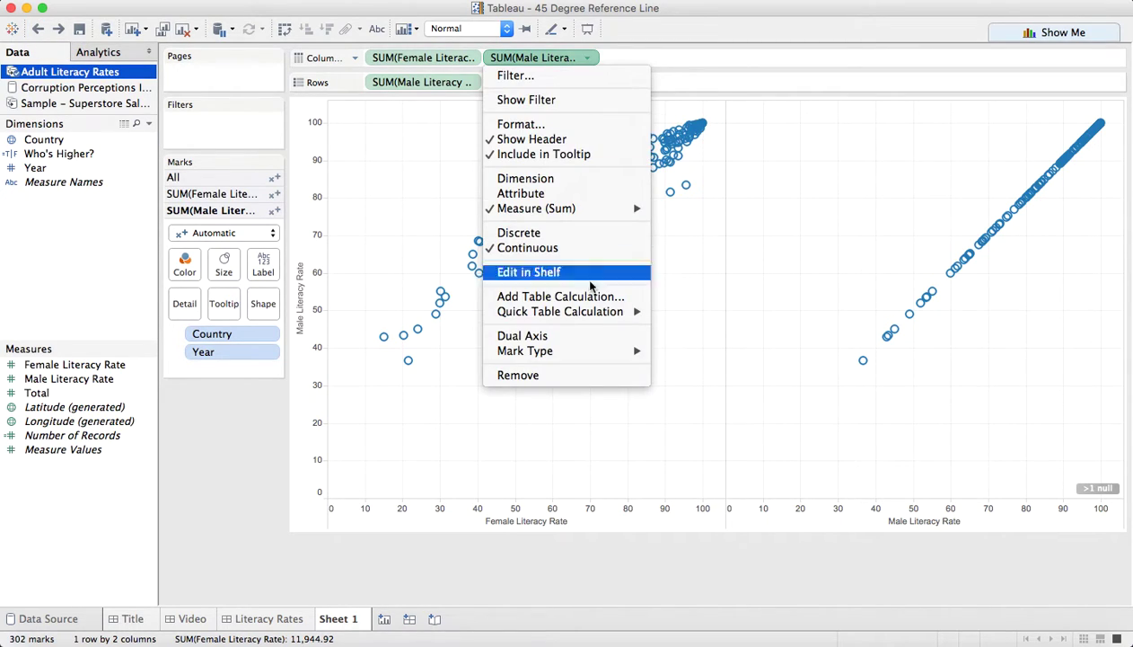
click(566, 336)
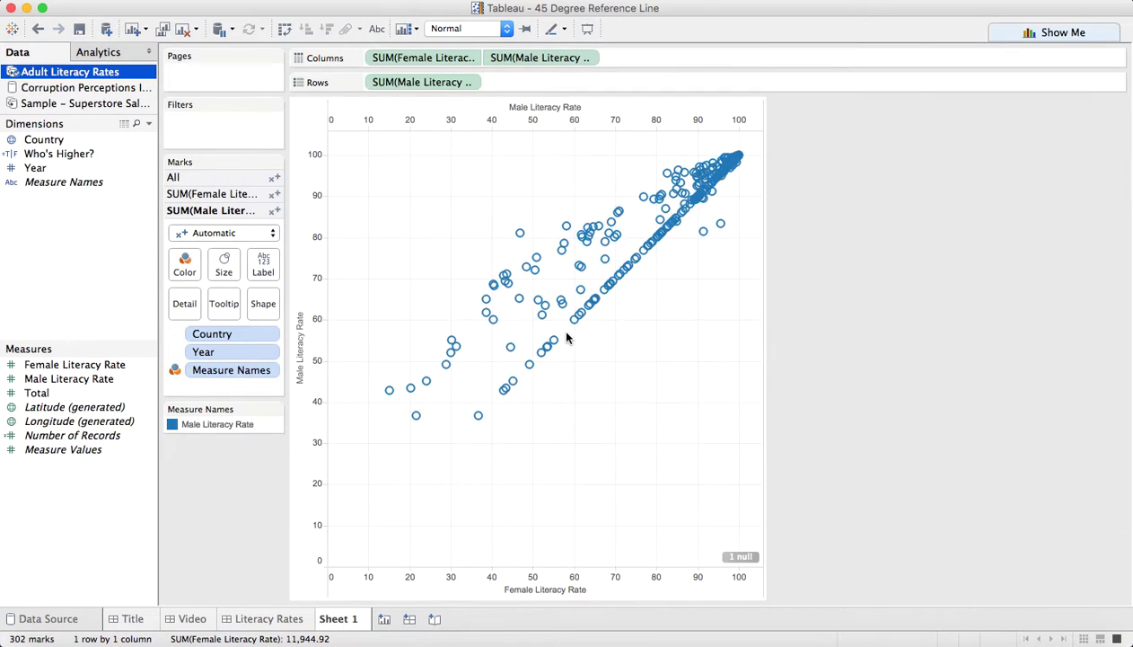
right_click(508, 111)
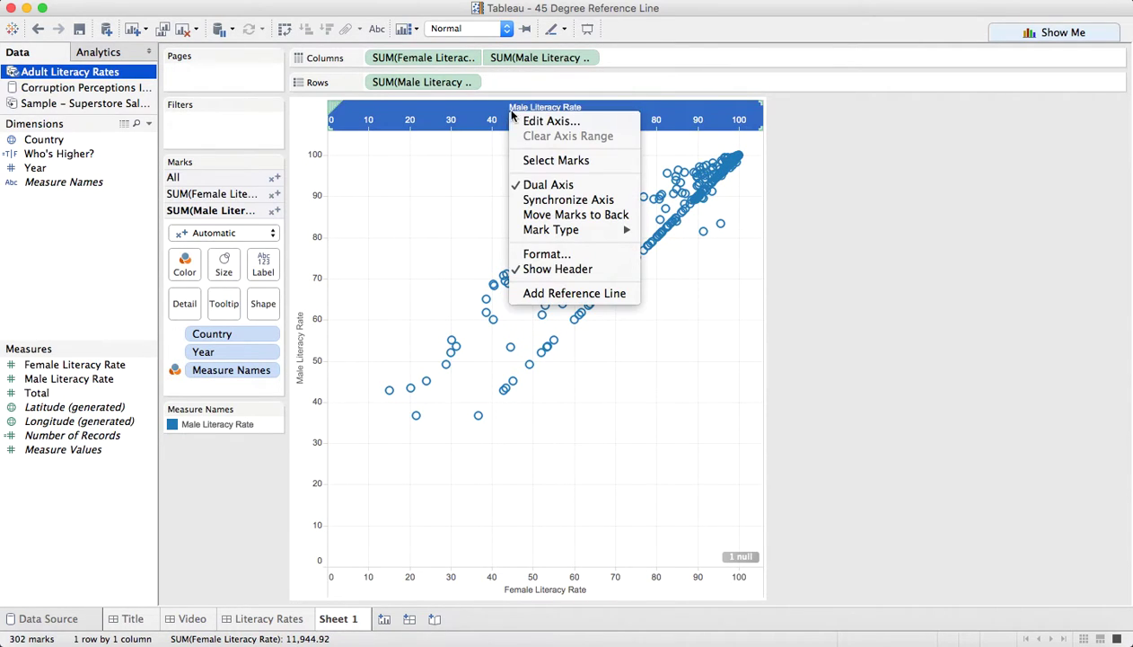
click(549, 199)
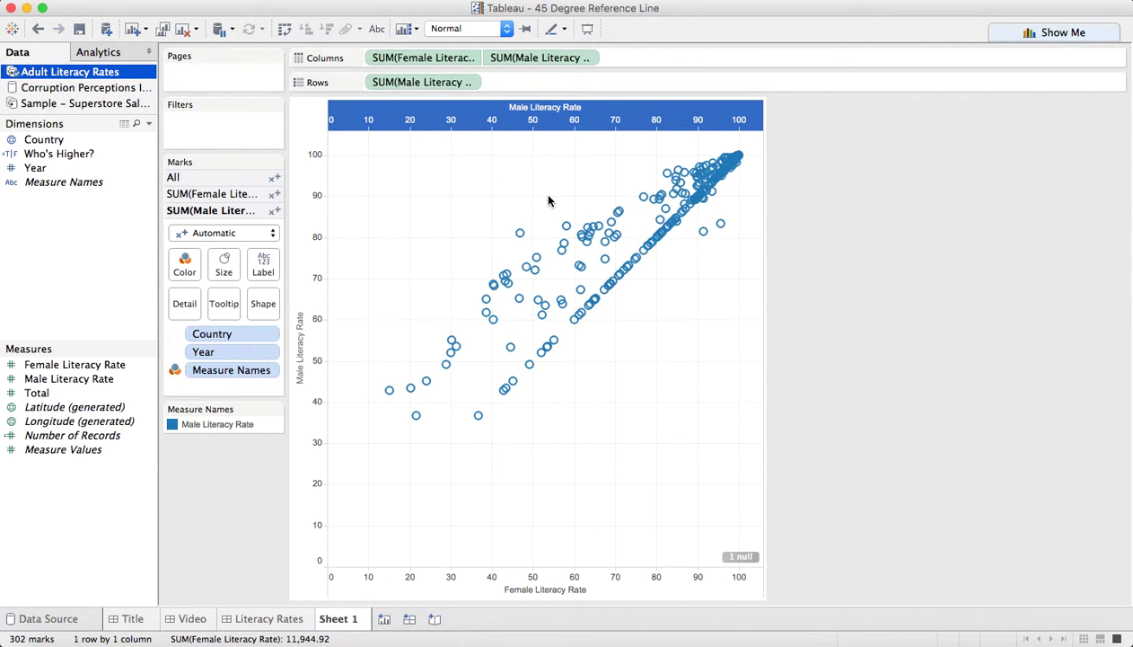
click(452, 191)
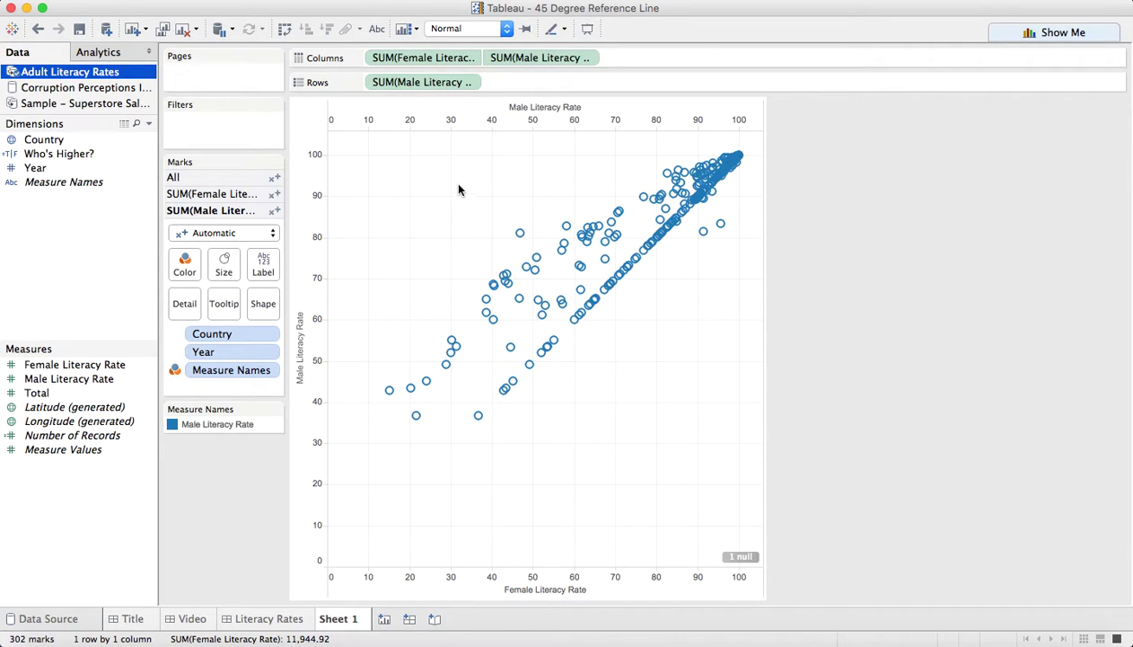
Change the SUM(Male Literacy Rate) marks to Circle and reduce them to the smallest size.
click(194, 210)
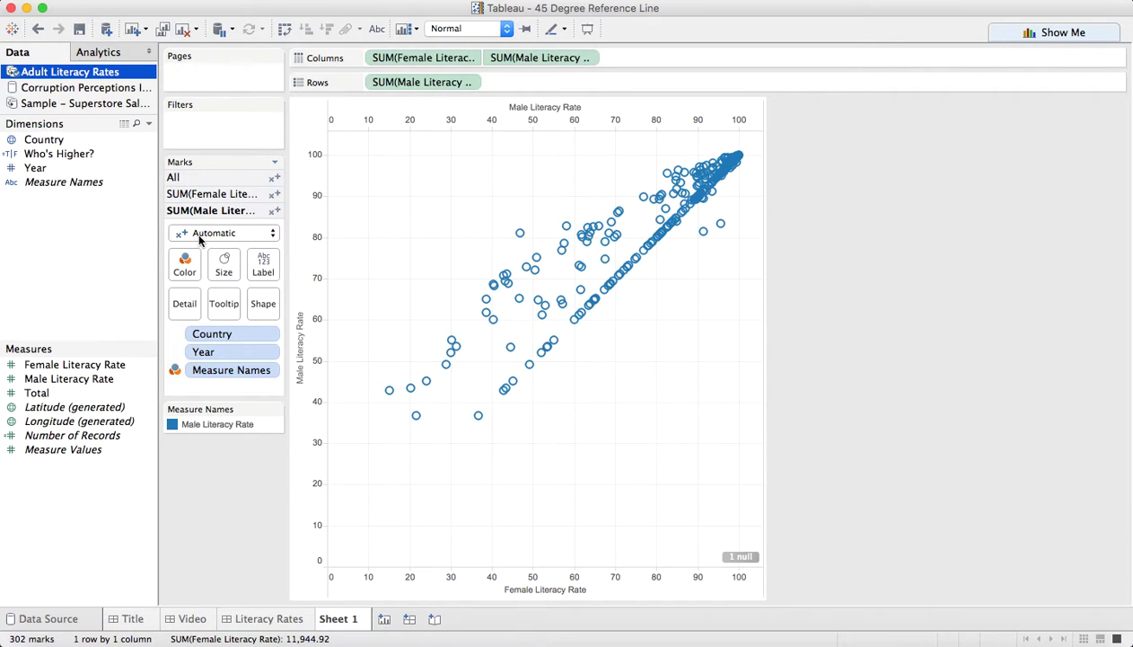
click(200, 233)
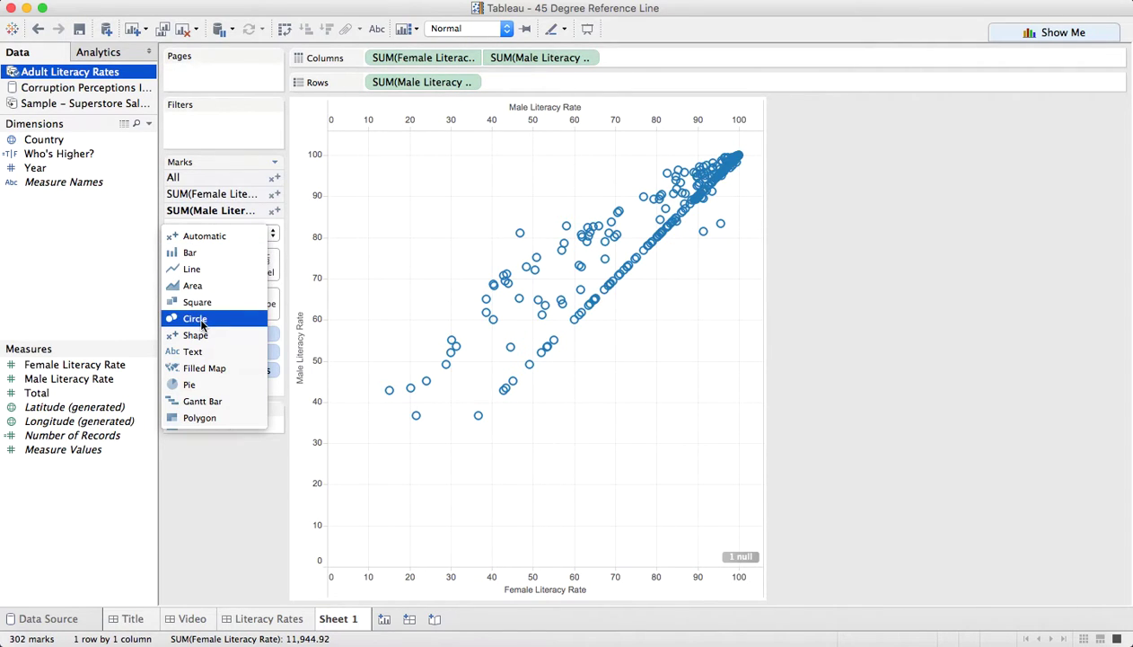
click(201, 319)
click(224, 269)
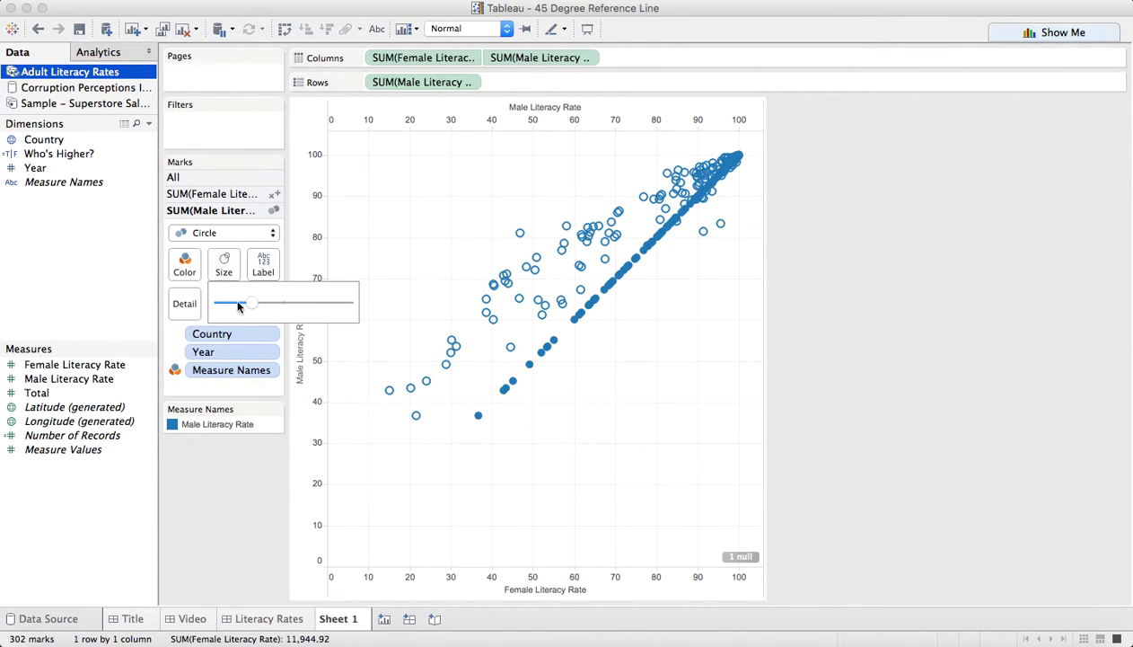
drag(245, 303, 150, 306)
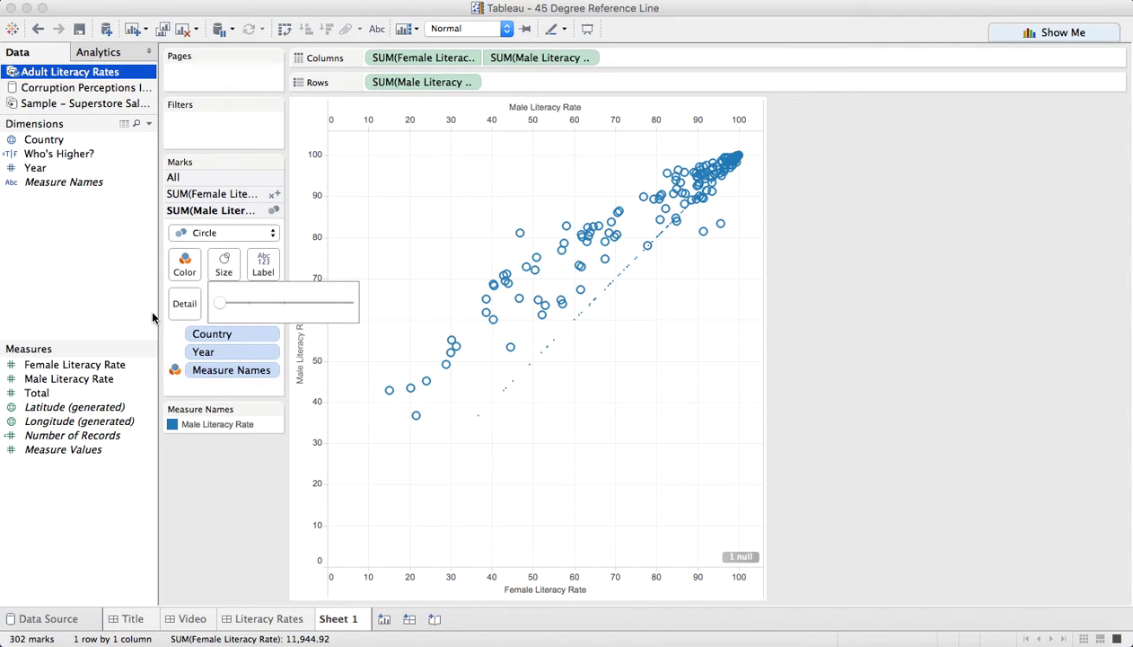
Hide the Male Literacy Rate circles by setting their transparency to 0% and their border to None.
click(184, 263)
drag(245, 356, 159, 352)
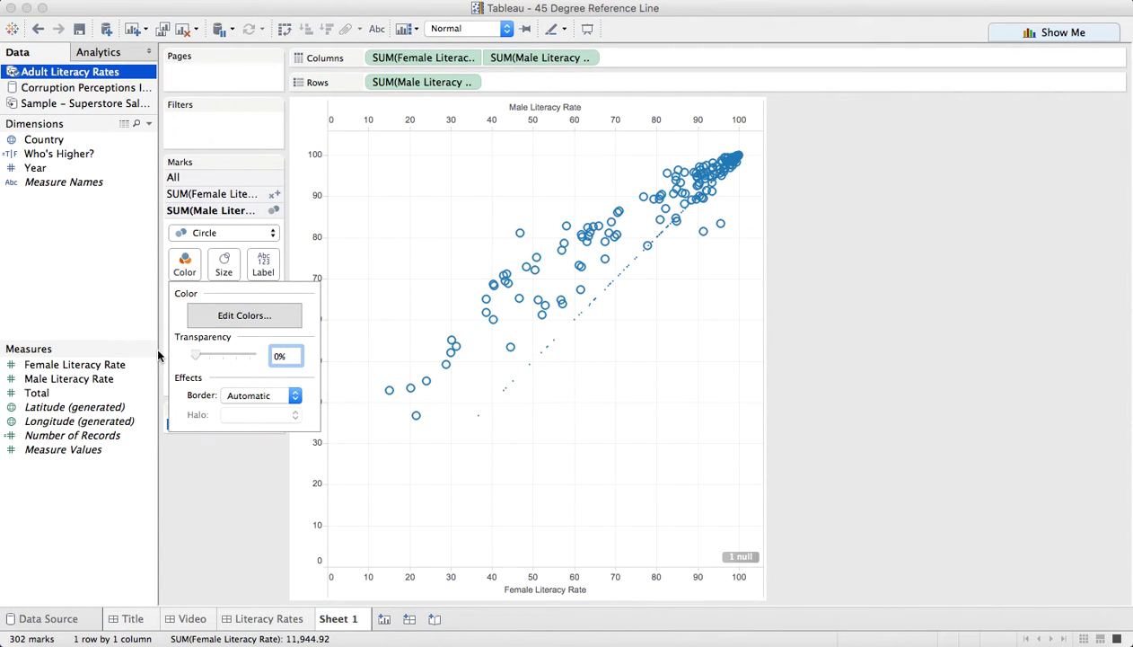
click(237, 395)
click(264, 451)
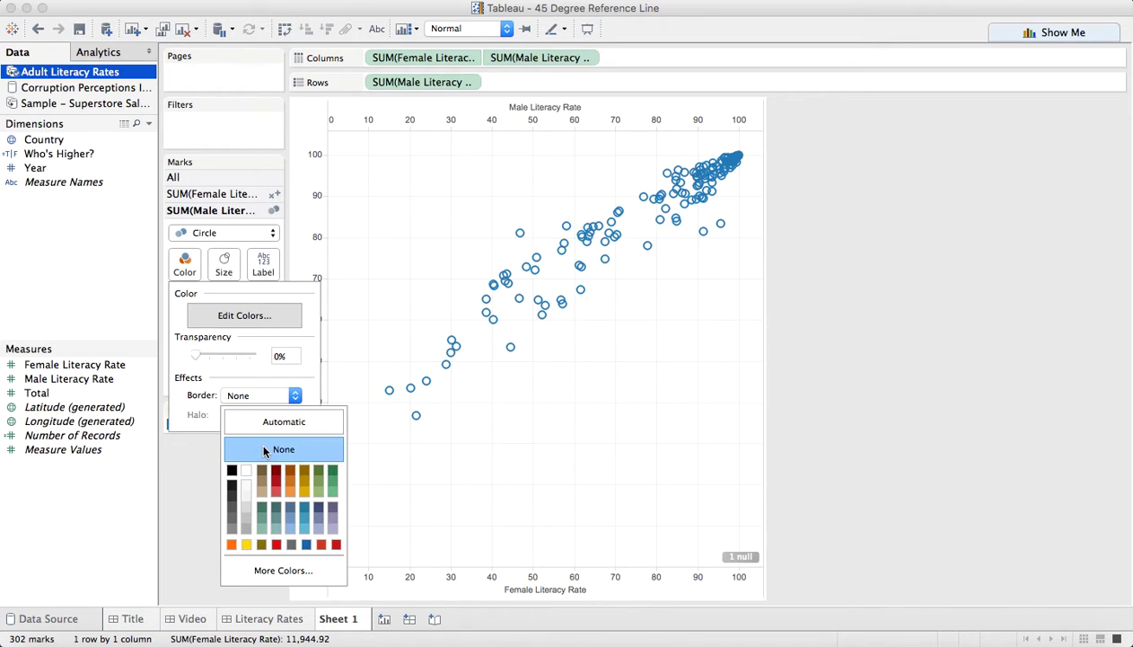
click(595, 445)
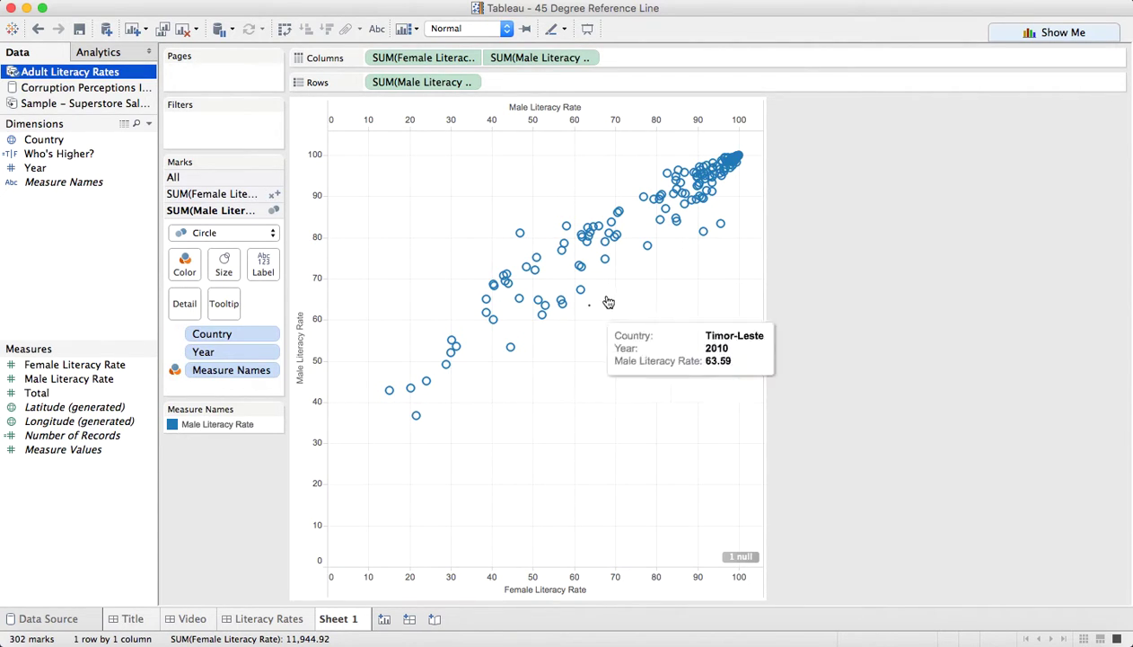
Remove Measure Names from the marks of both measures, and return to the SUM(Male Literacy Rate) marks.
click(201, 180)
drag(213, 344, 72, 315)
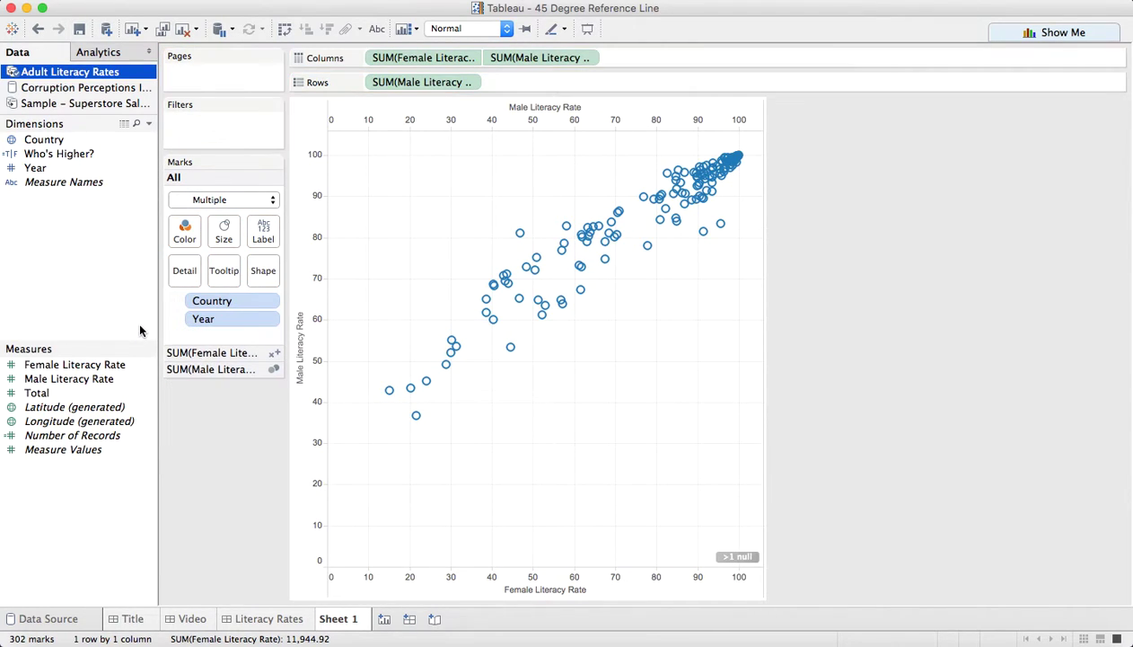
click(213, 368)
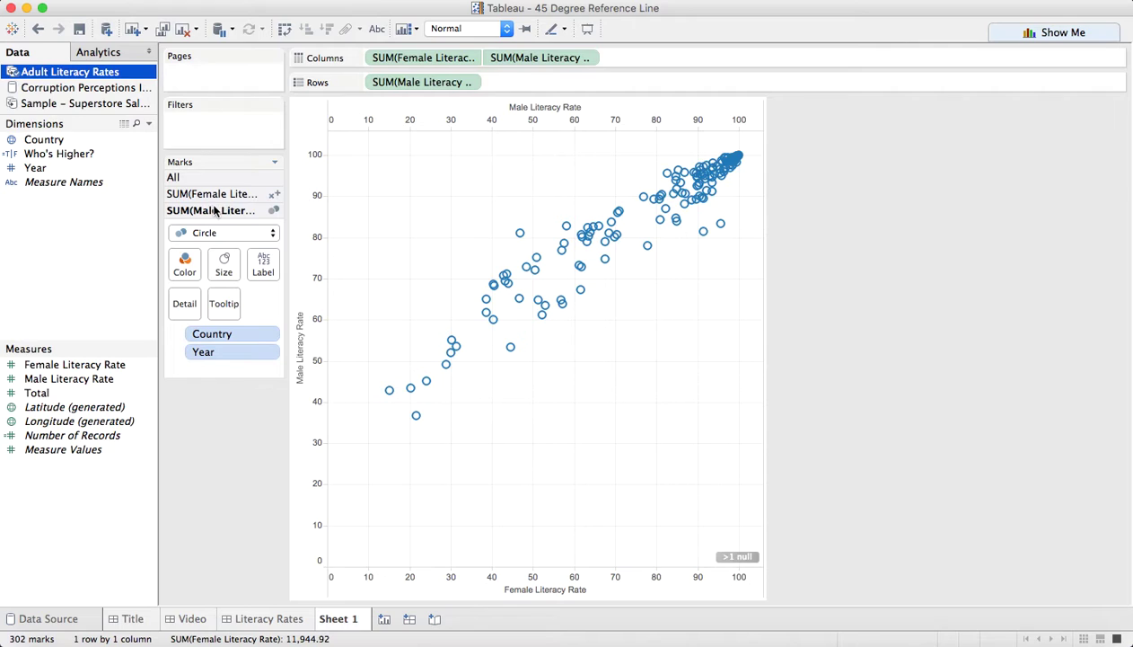
Show a trend line for SUM(Male Literacy Rate) only.
right_click(622, 389)
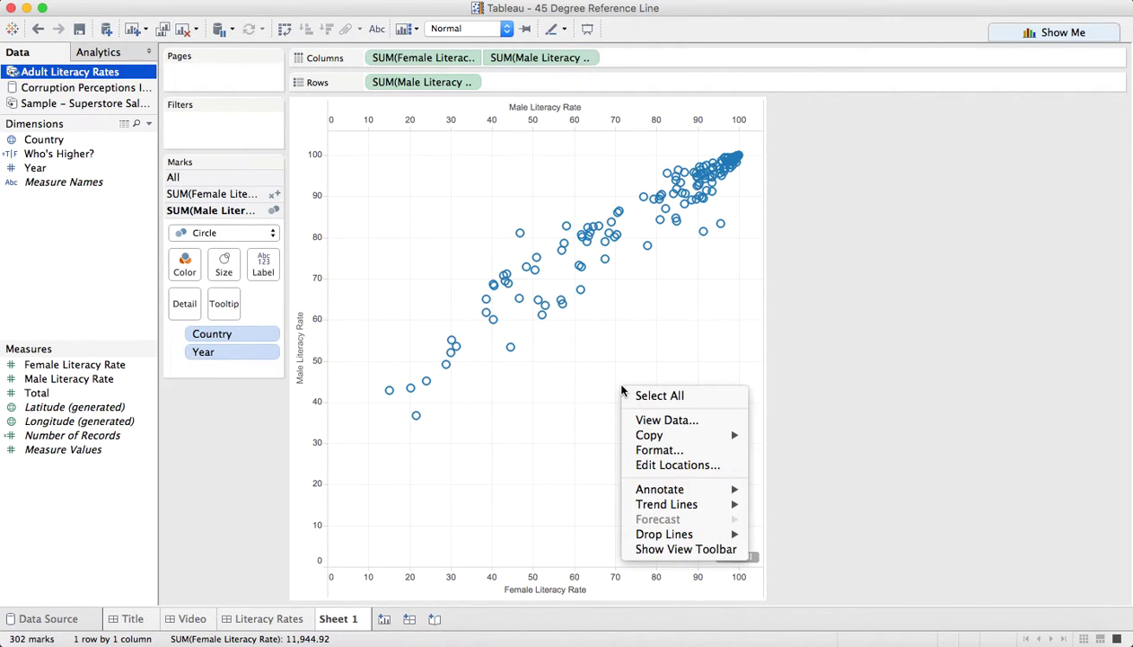
mouse_move(691, 503)
mouse_move(862, 508)
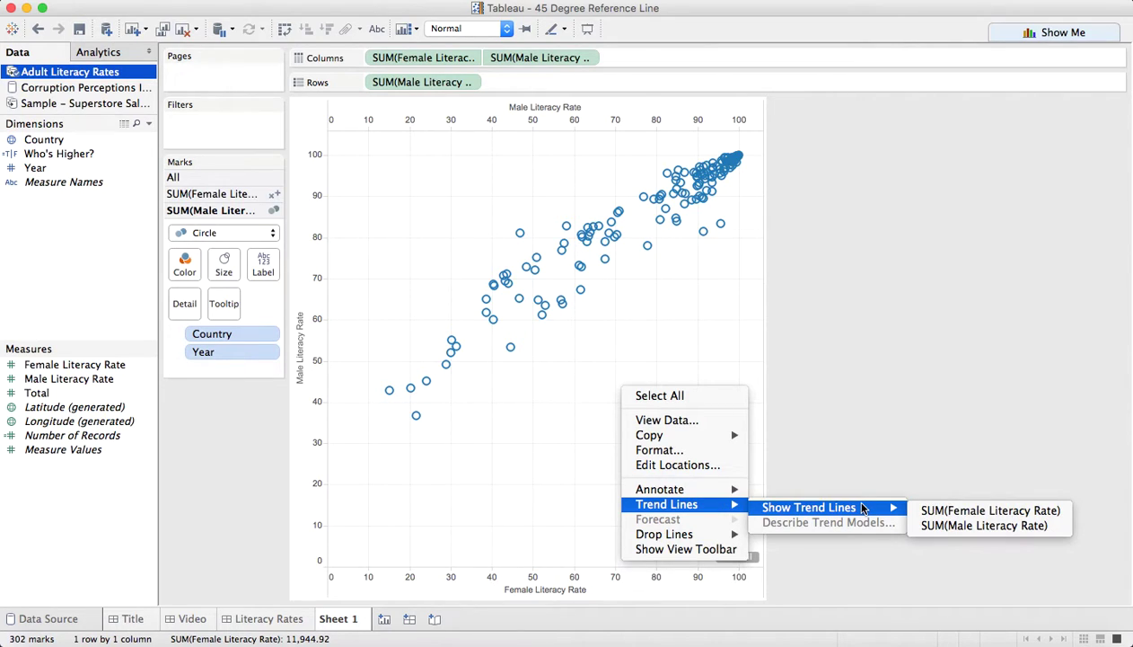
click(988, 534)
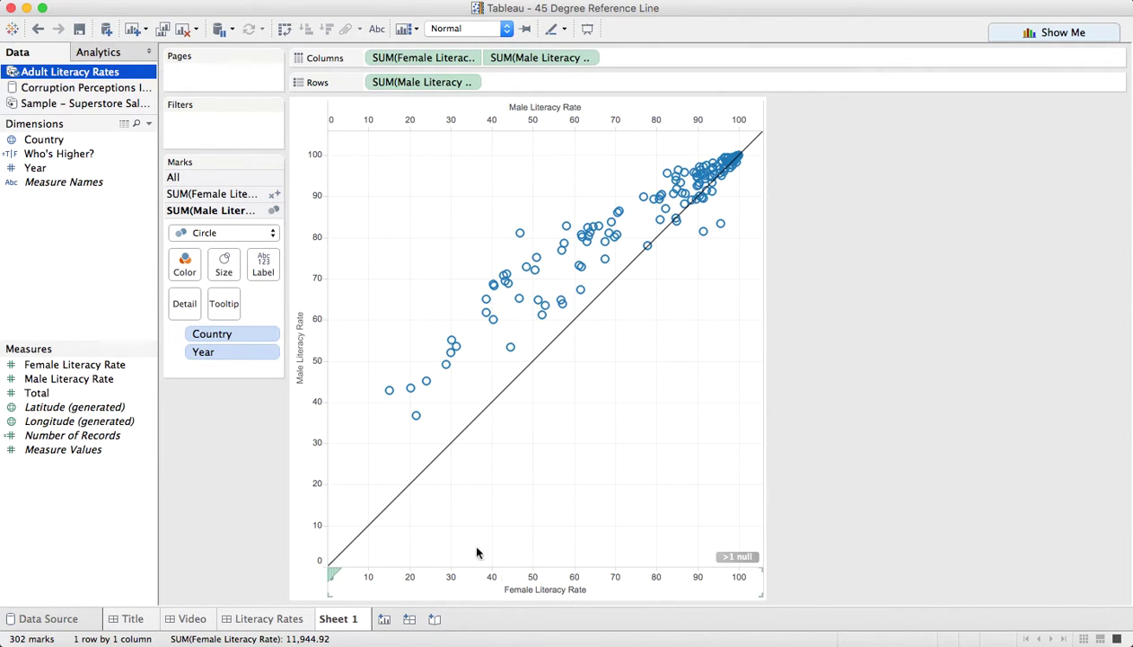
Fix the vertical Male Literacy Rate axis to a range from 0 to 105.
right_click(304, 342)
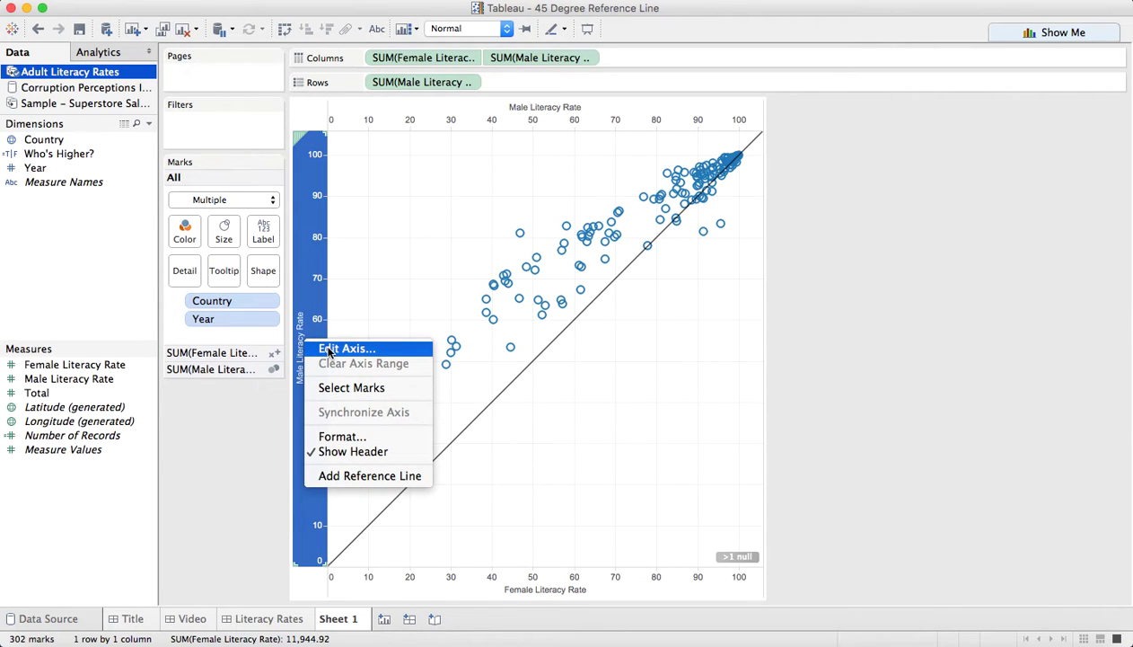
click(328, 350)
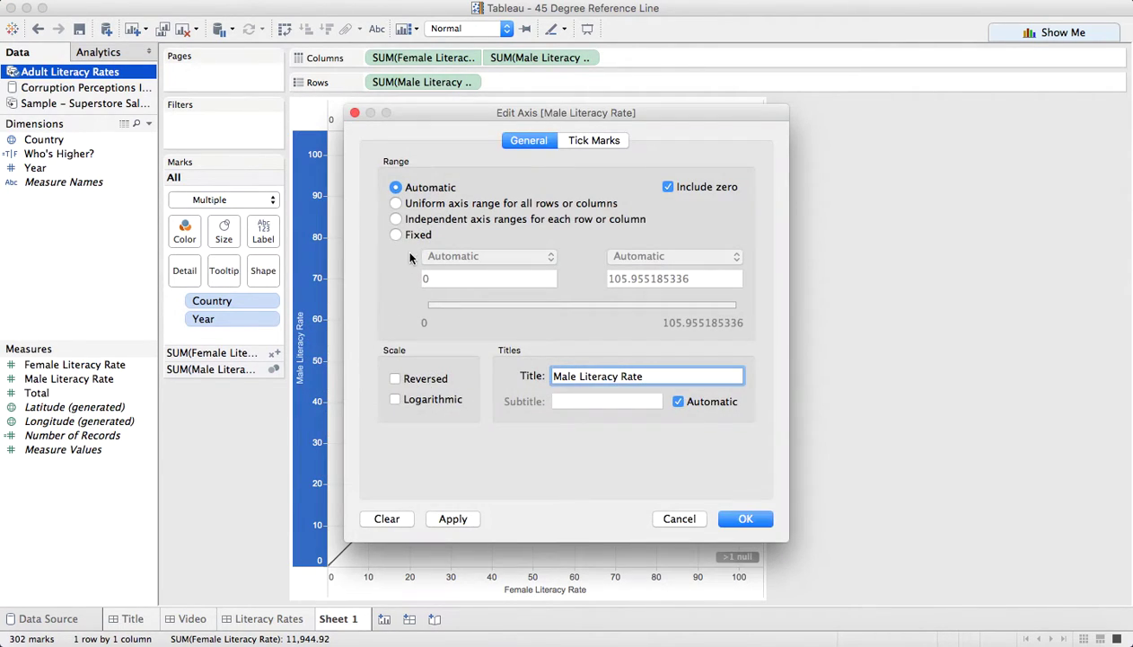
click(407, 235)
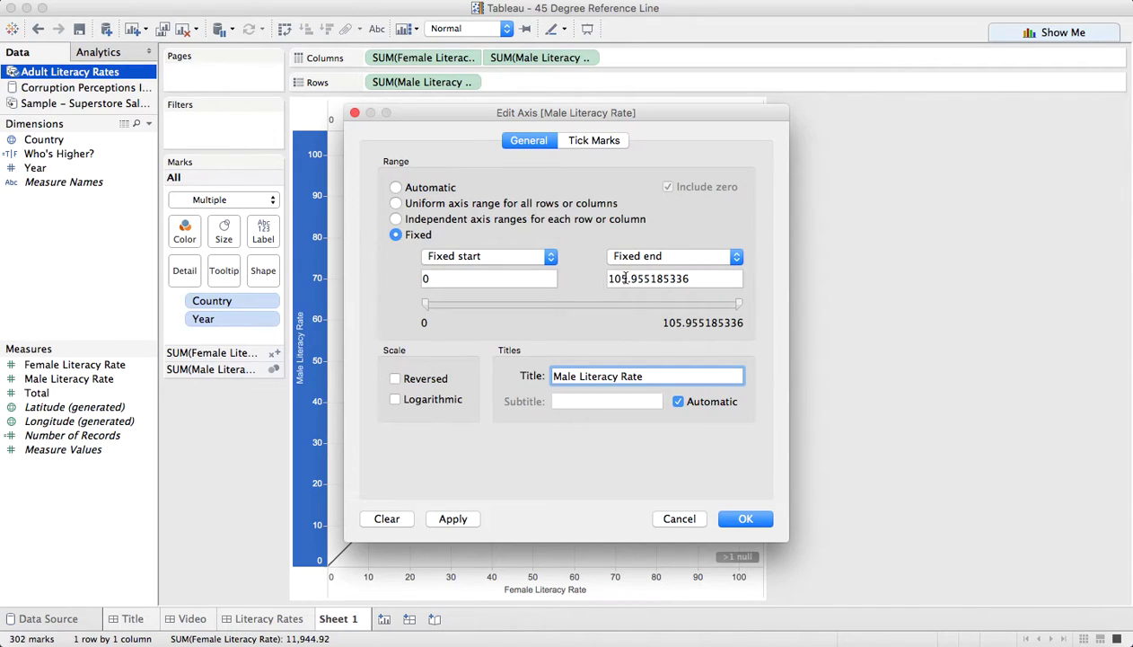
click(623, 278)
text(105)
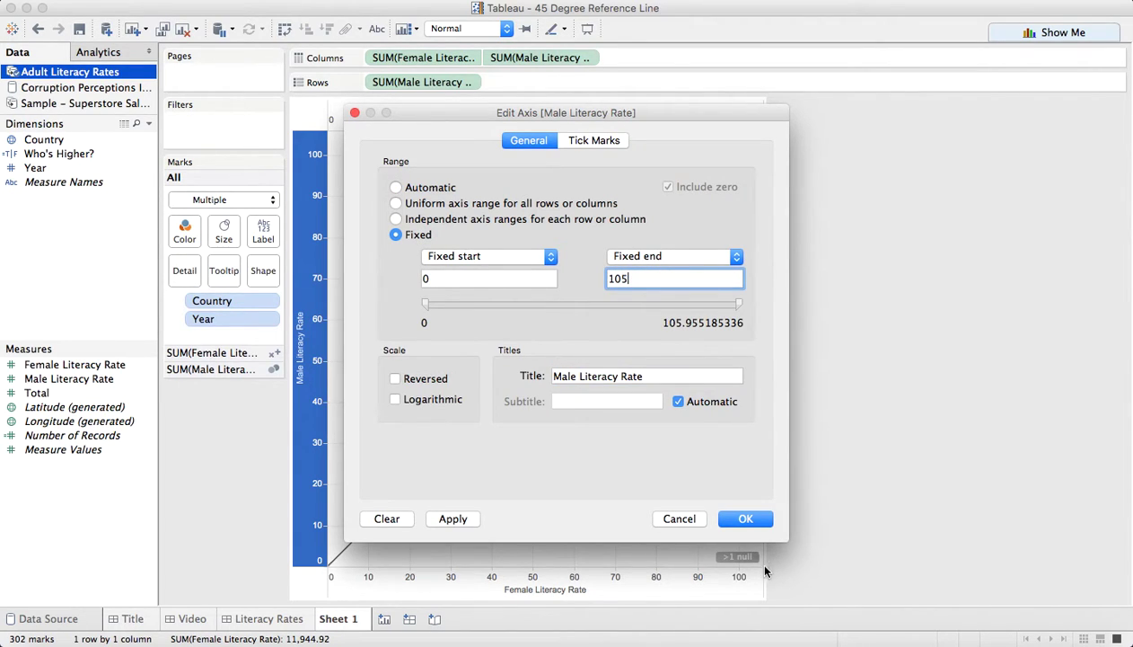
click(746, 520)
Fix the horizontal Female Literacy Rate axis to a range from 0 to 105.
right_click(528, 584)
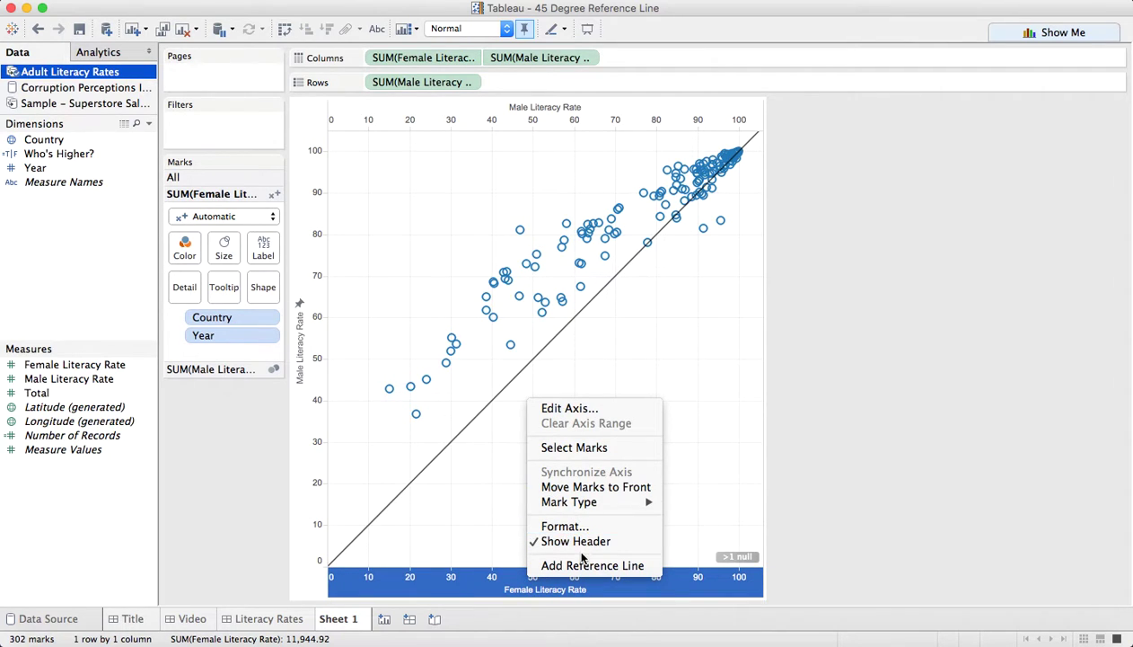
click(566, 408)
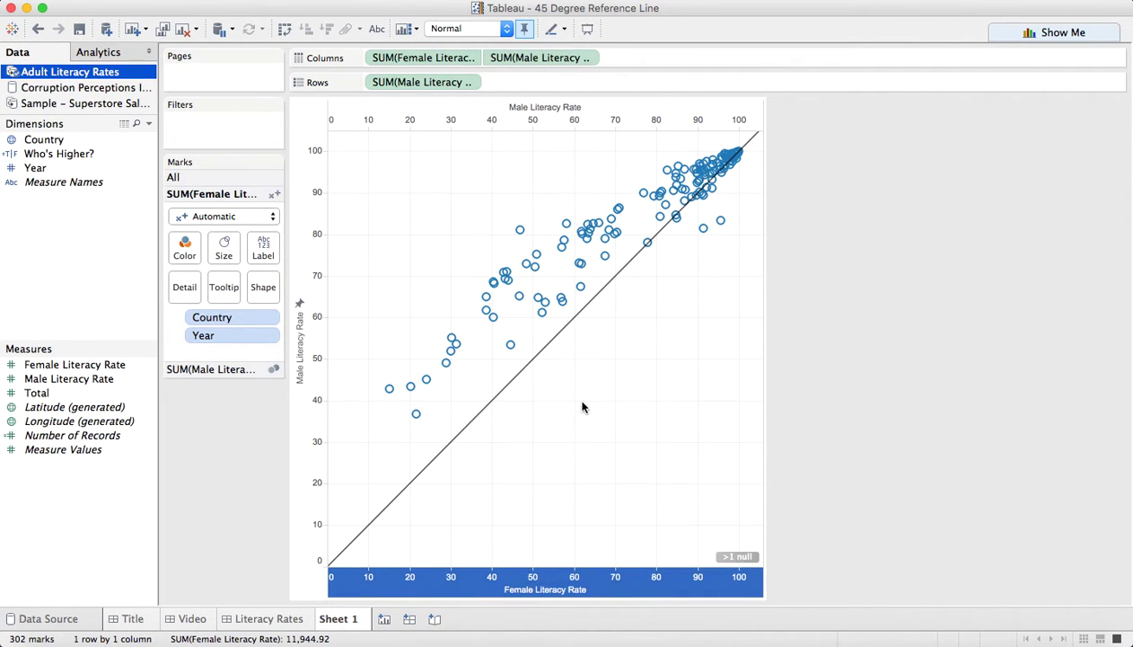
click(396, 235)
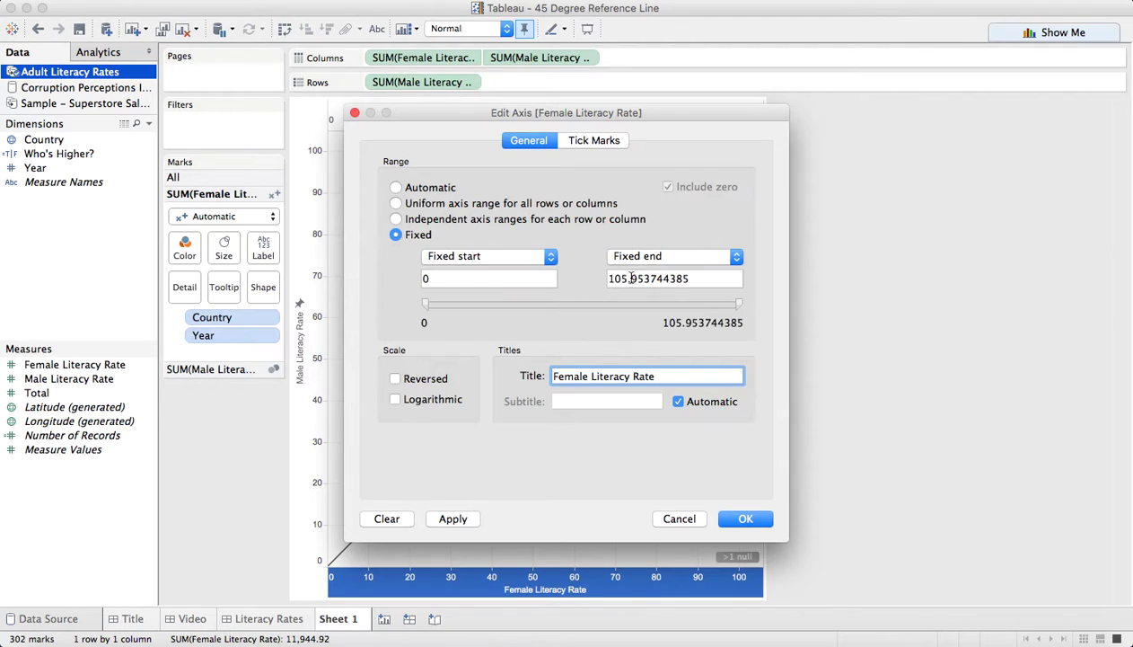
drag(611, 278, 786, 276)
text(105)
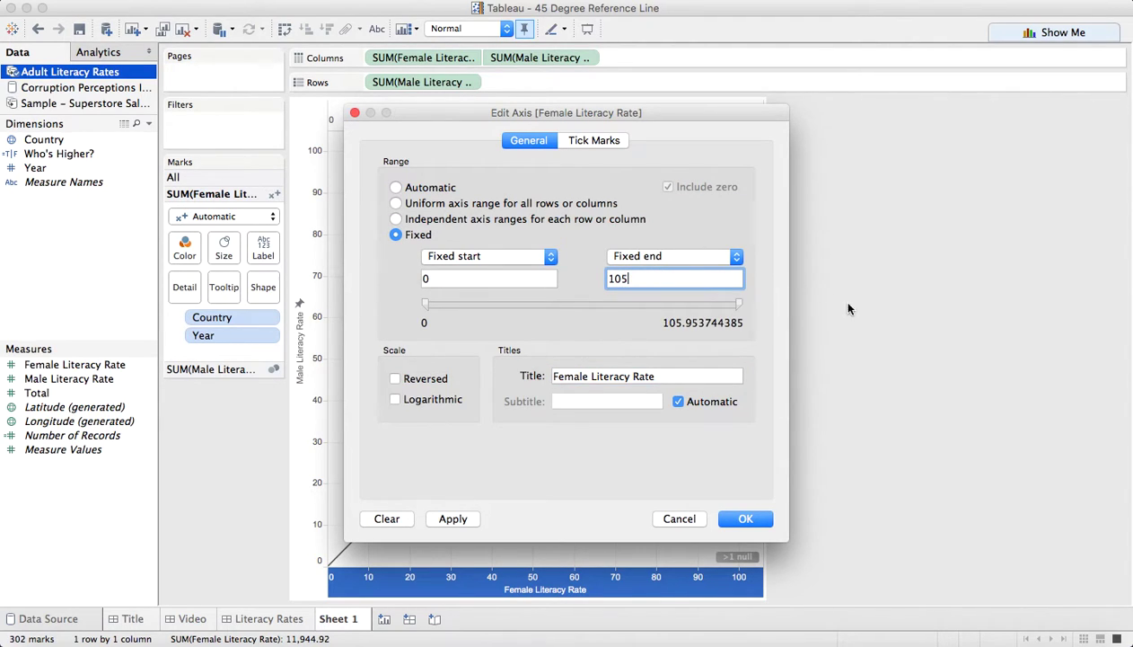
click(745, 518)
click(670, 417)
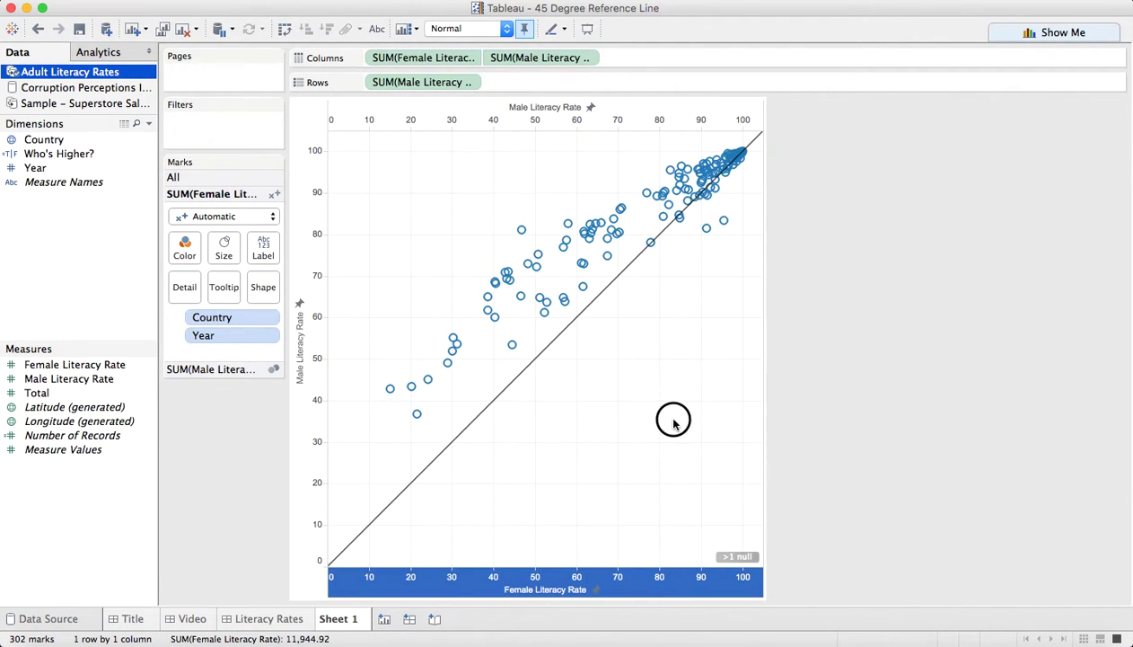
Change the SUM(Female Literacy Rate) marks to Circle and enlarge them slightly.
click(187, 250)
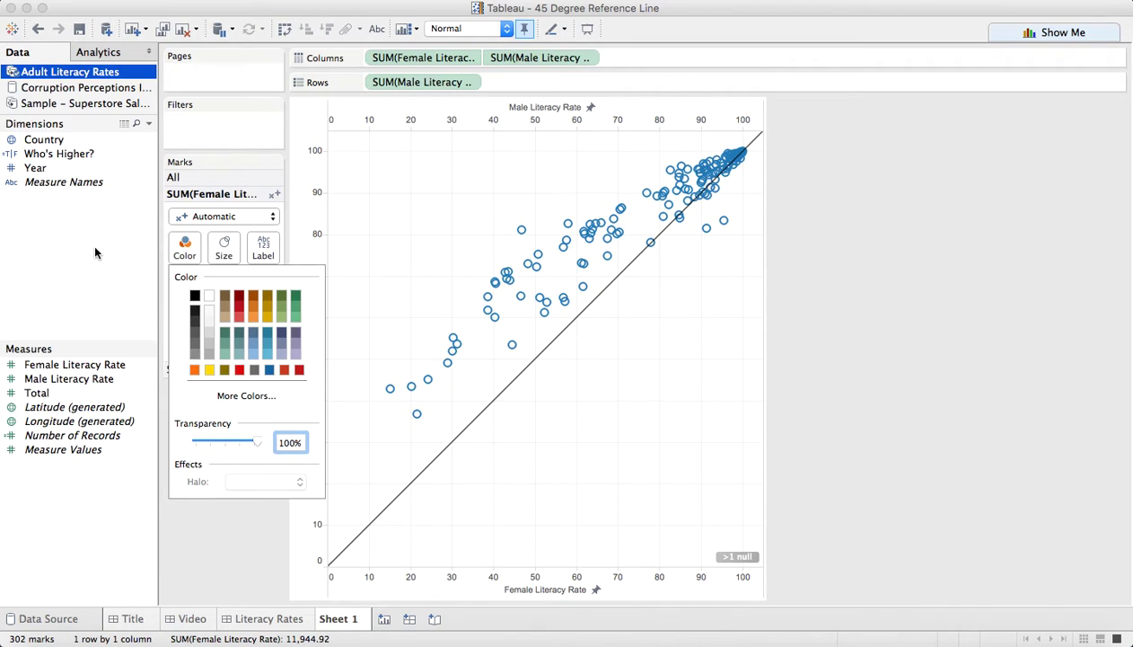
click(93, 242)
click(213, 217)
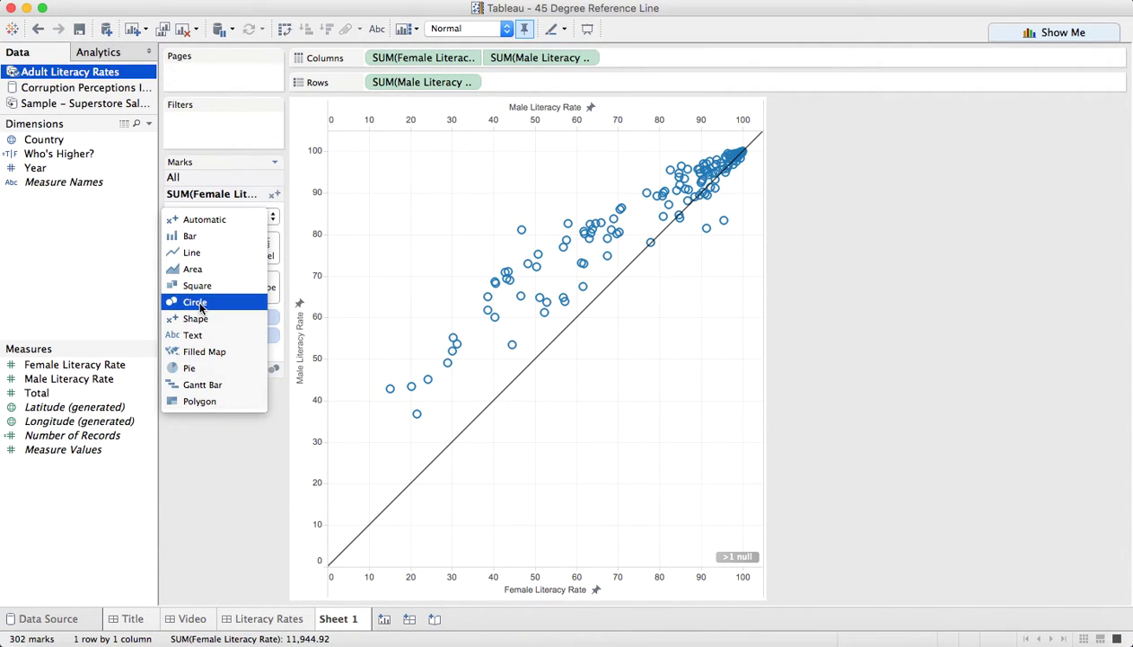
click(207, 302)
click(224, 247)
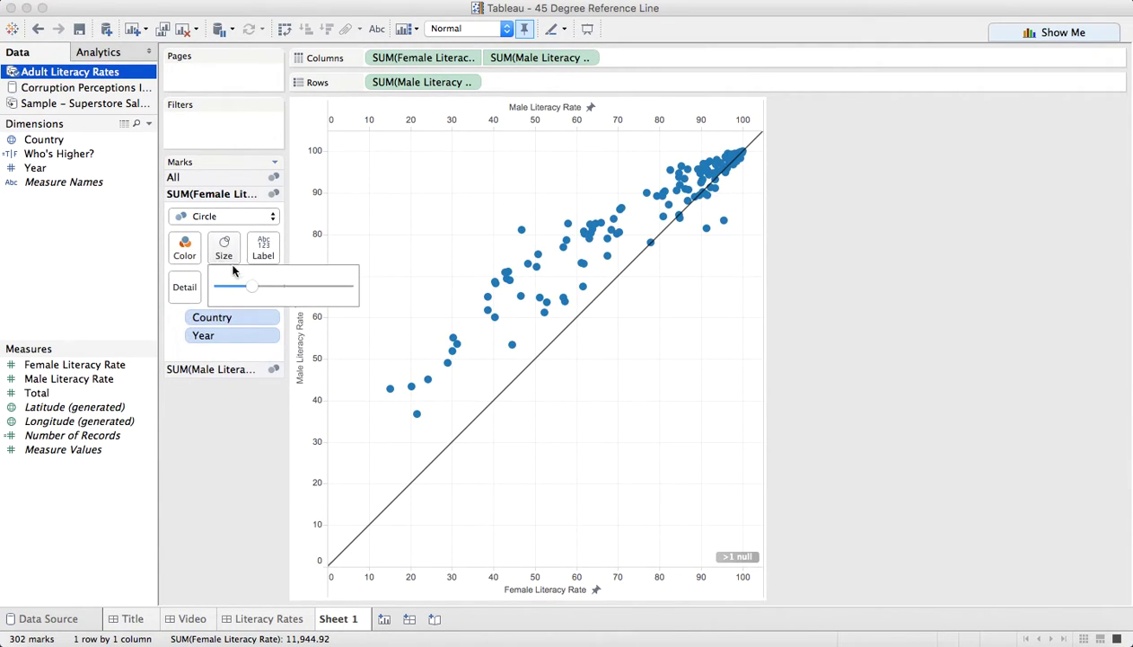
drag(266, 286, 279, 286)
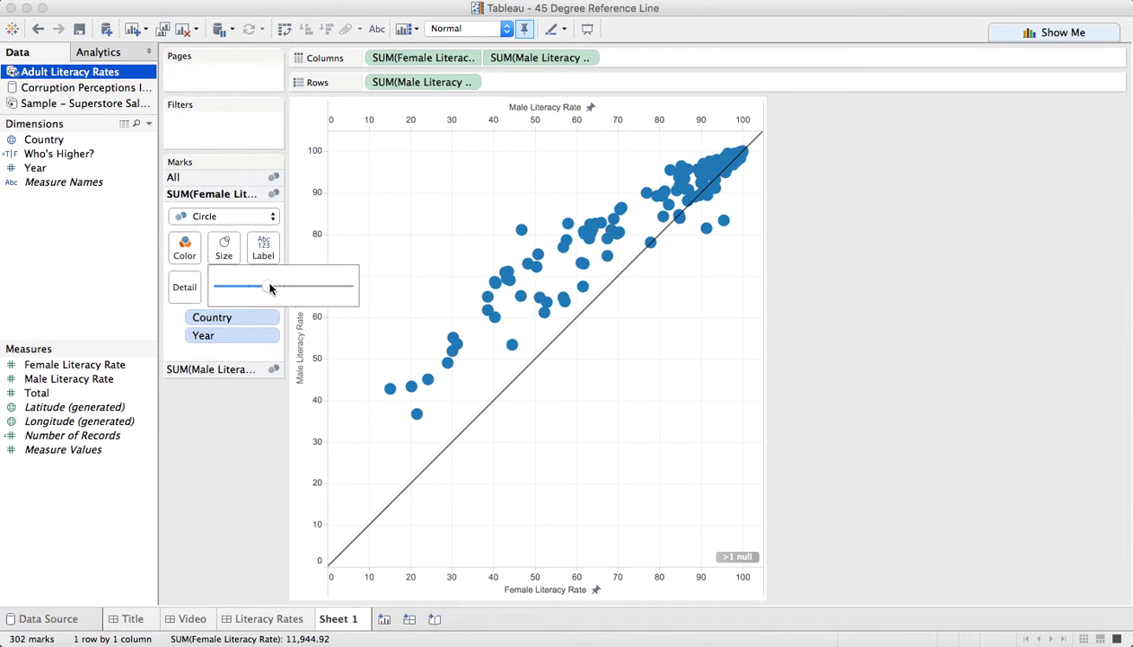
click(140, 266)
Review the Who's Higher? calculation and color the SUM(Female Literacy Rate) marks by that field.
right_click(59, 154)
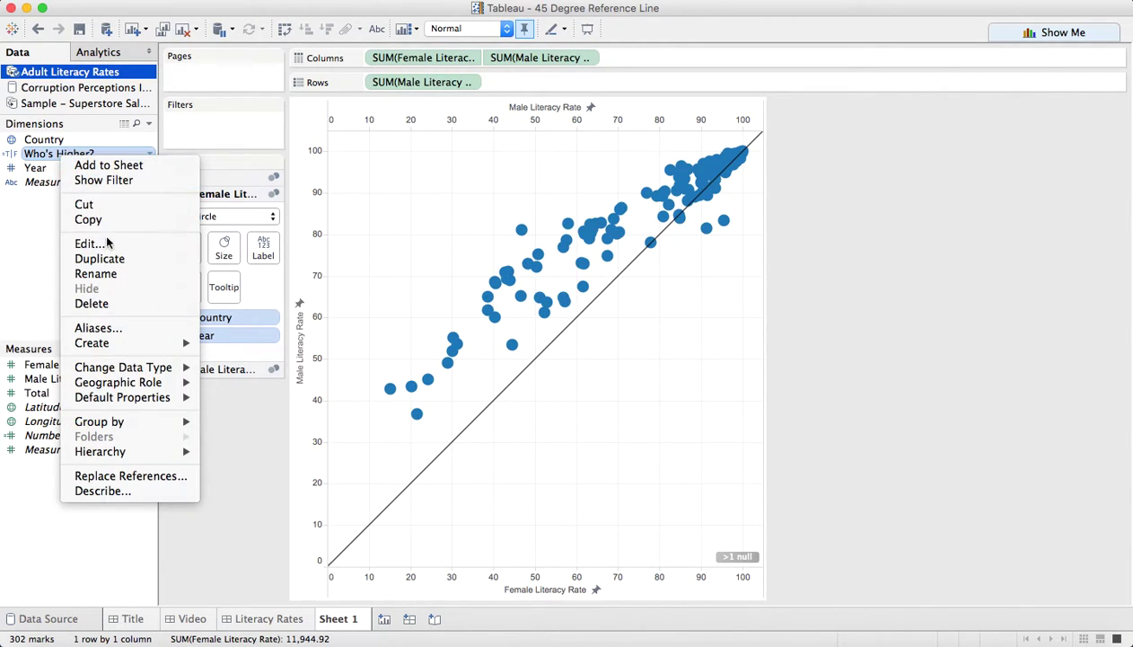
click(189, 243)
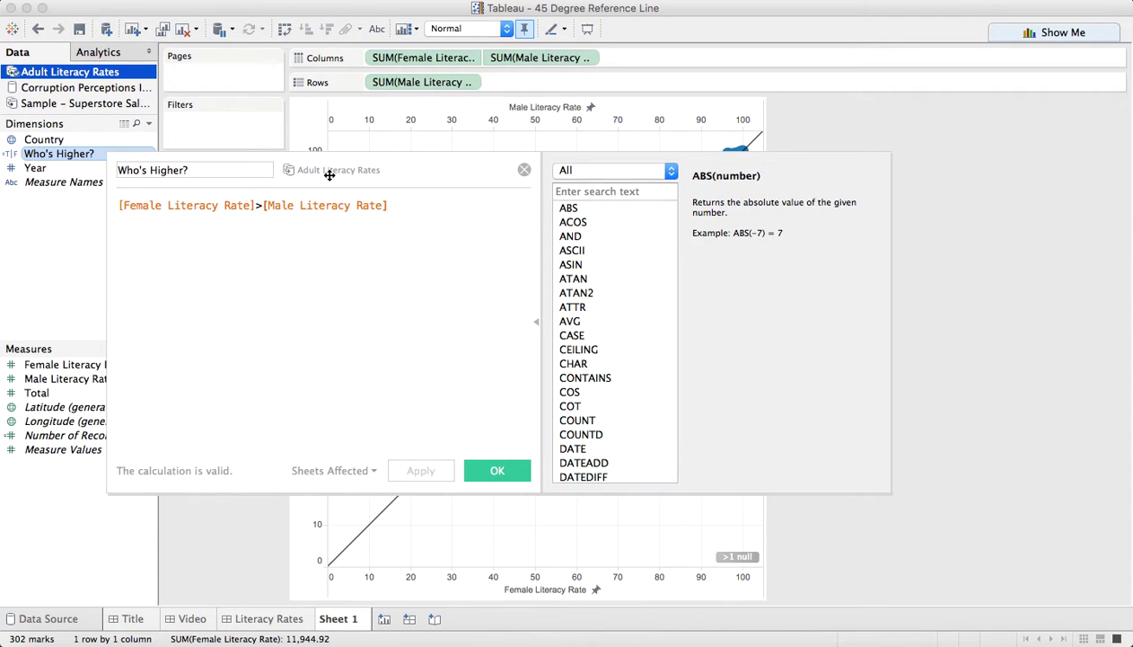
drag(349, 161, 462, 195)
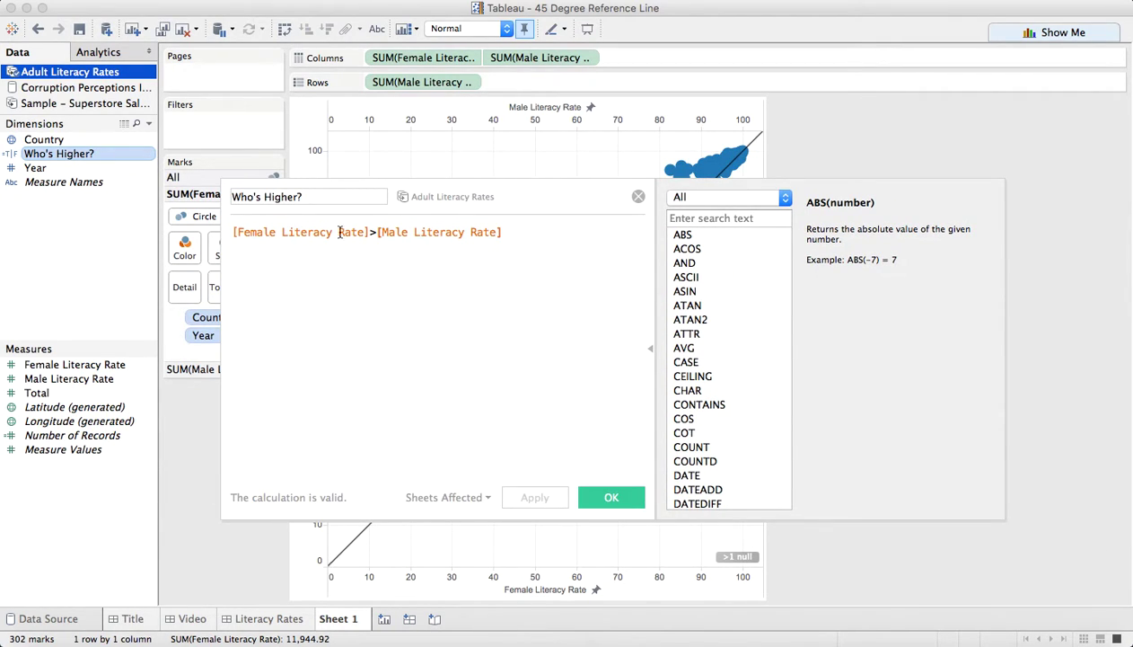
click(616, 500)
drag(72, 155, 186, 247)
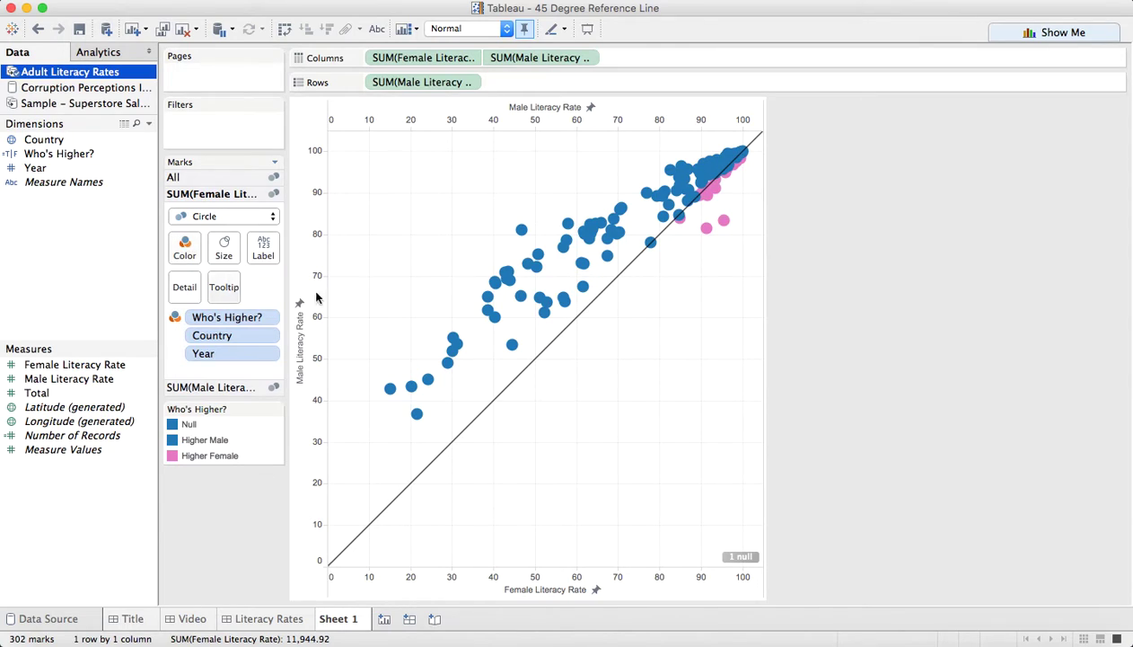
Inspect marks around the reference line and hide the Null item of the Who's Higher? color legend.
mouse_move(716, 201)
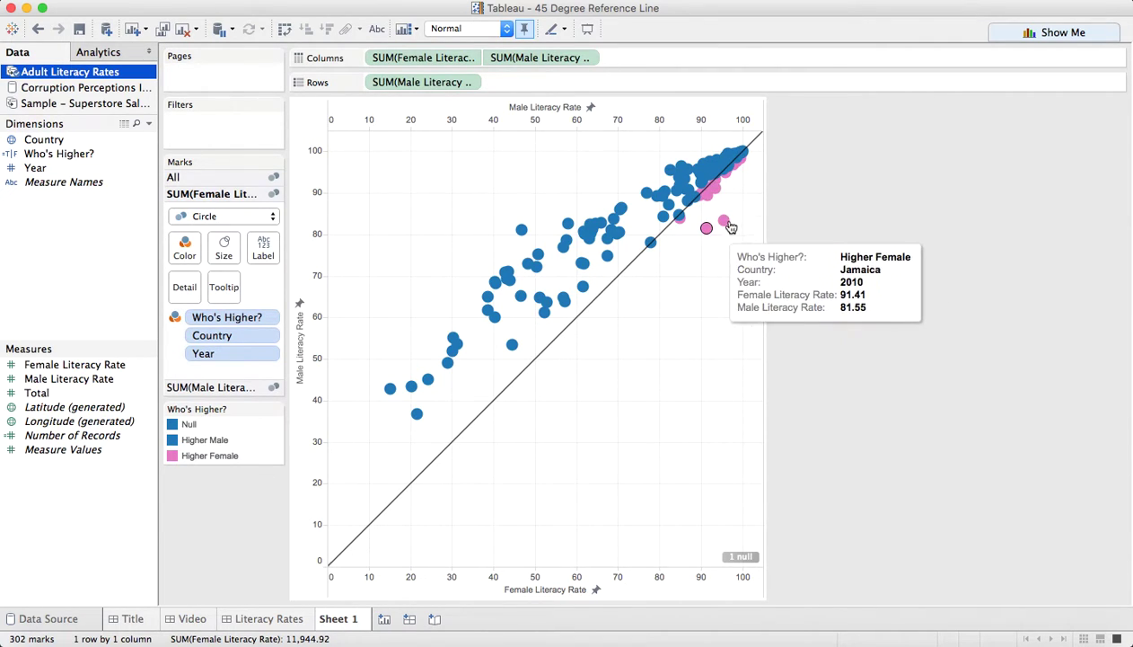
mouse_move(635, 264)
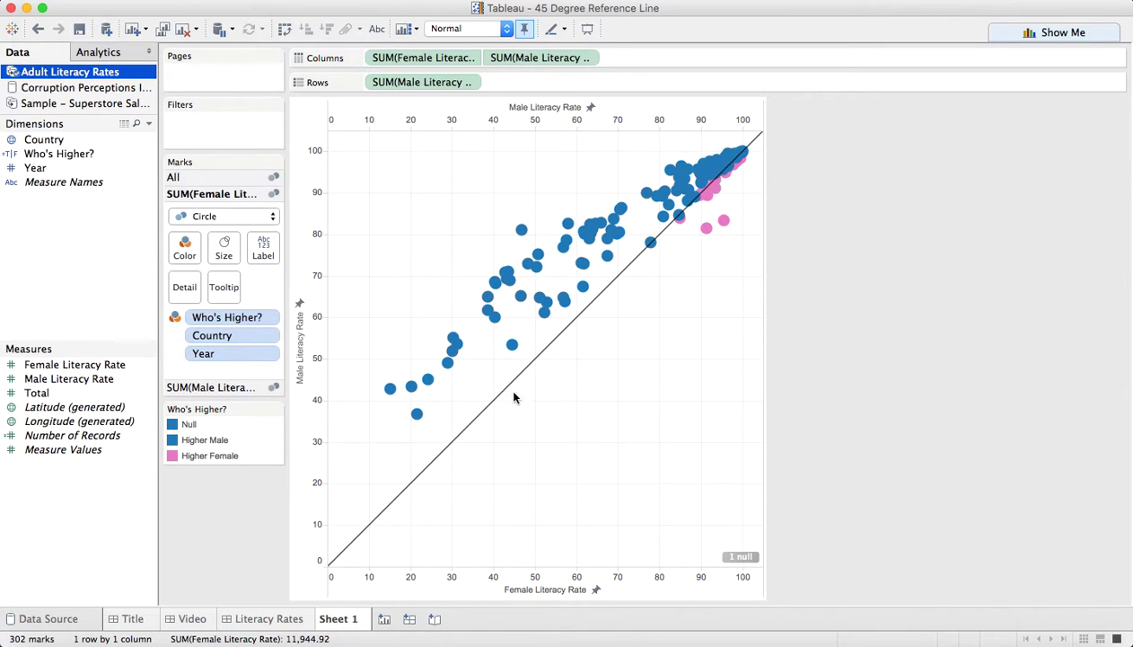
mouse_move(605, 297)
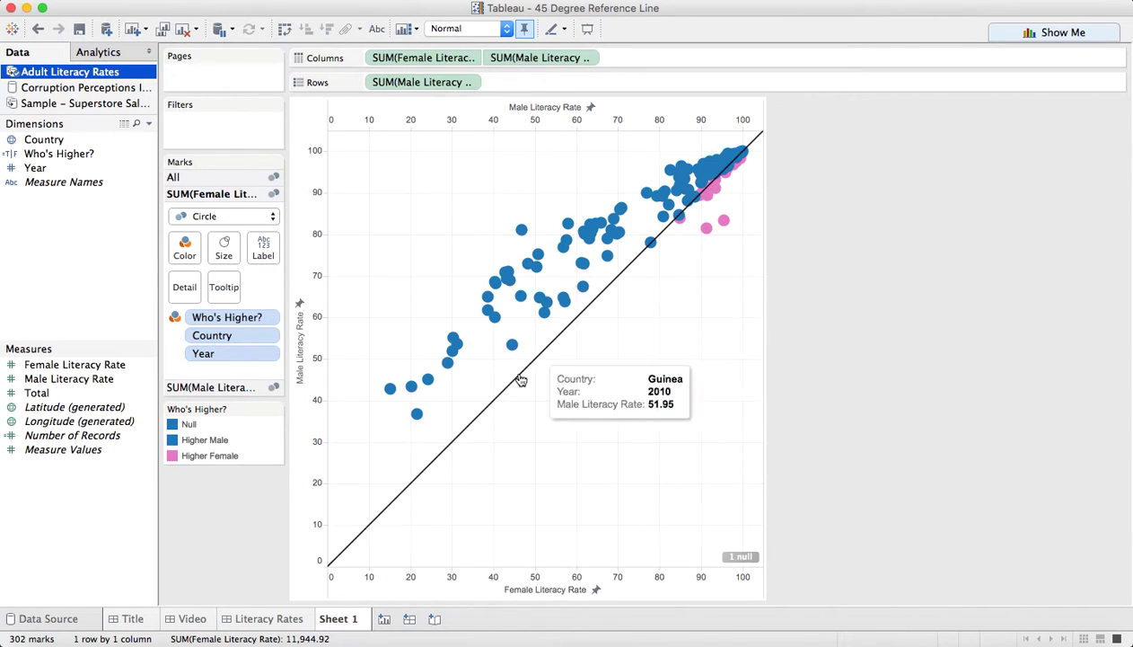
right_click(189, 425)
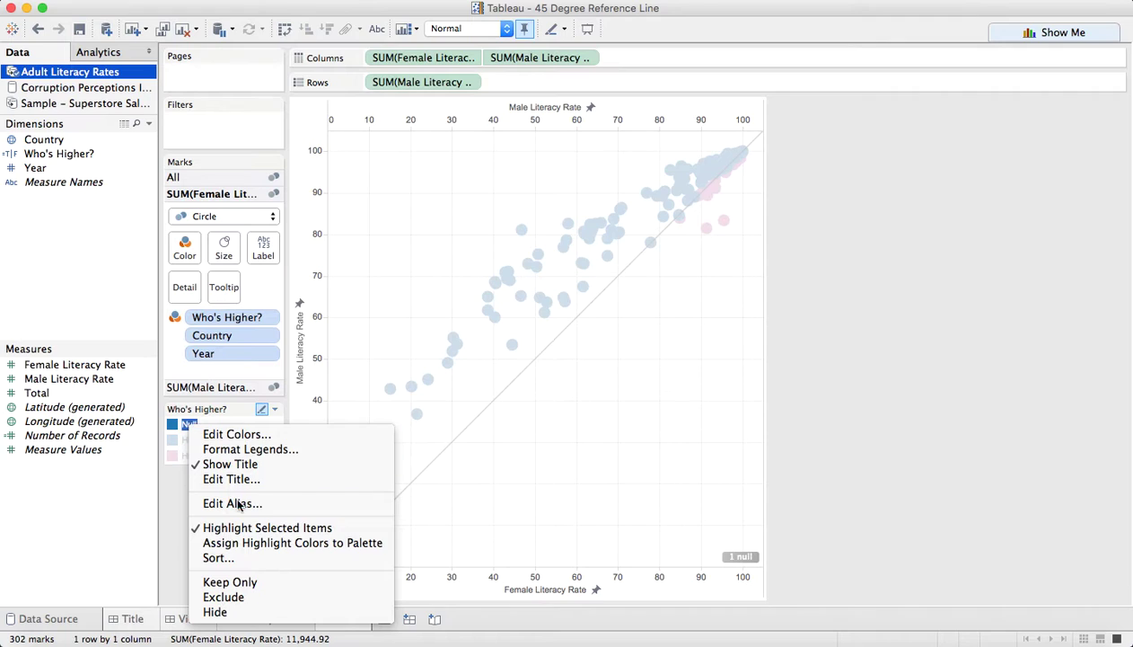
click(232, 611)
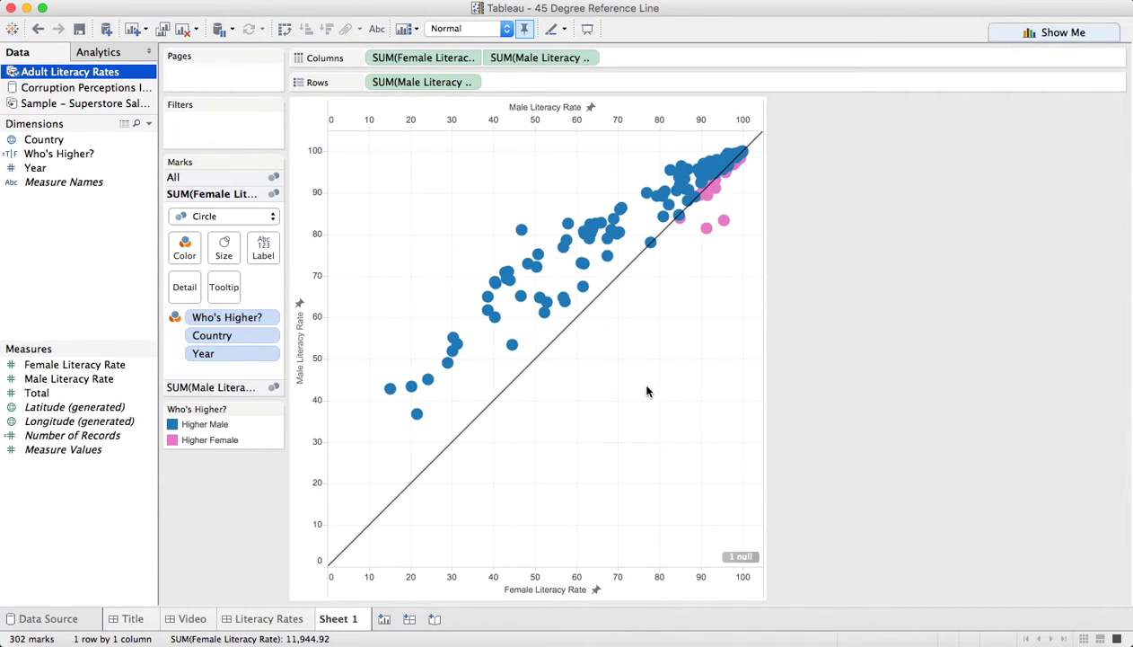
Swap the rows and columns, and hide the header of the secondary Male Literacy Rate axis.
click(284, 30)
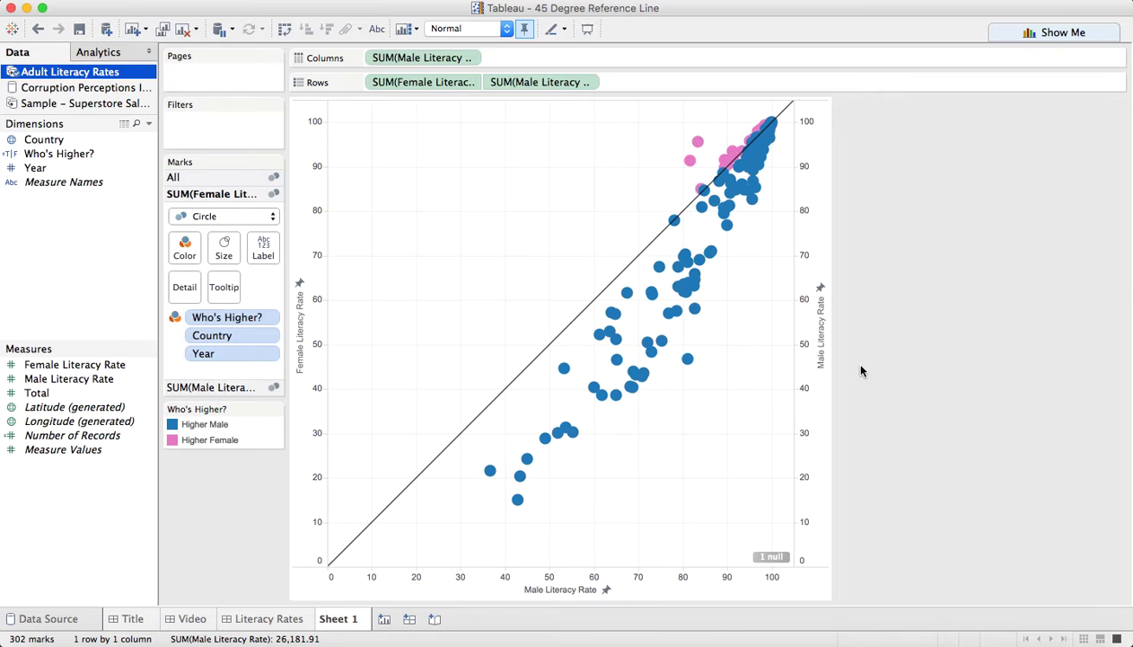
right_click(824, 360)
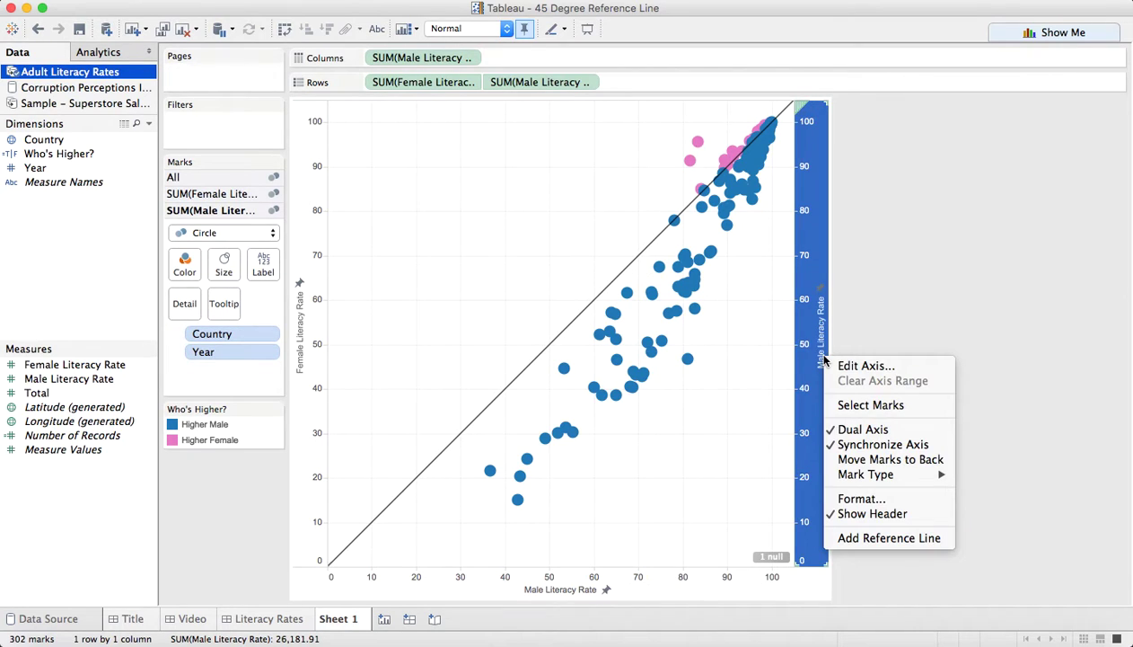
click(865, 512)
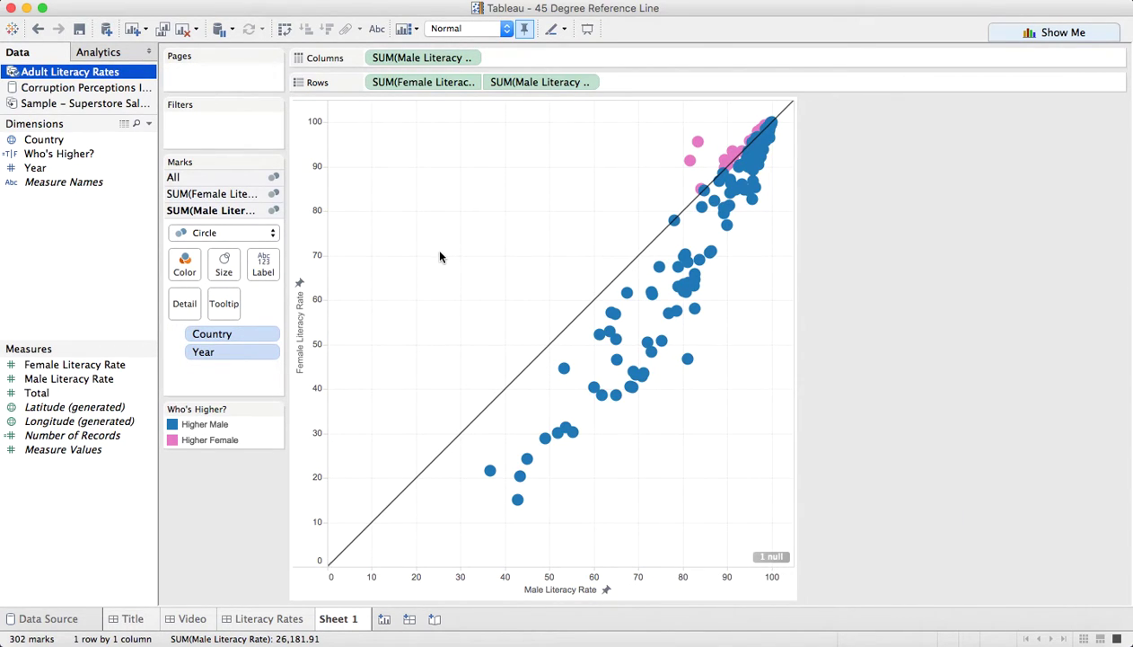
mouse_move(688, 162)
Rename Sheet 1 as "Female vs Male Literacy Rate".
double_click(351, 619)
text(Female v)
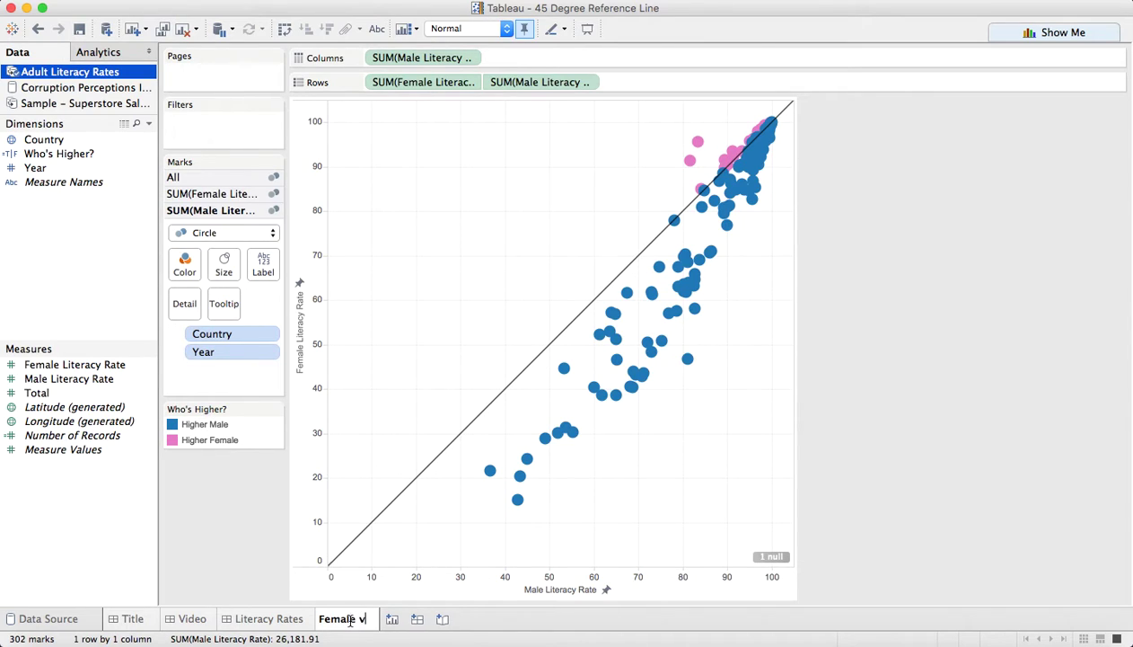
text(s Male Literacy Rate)
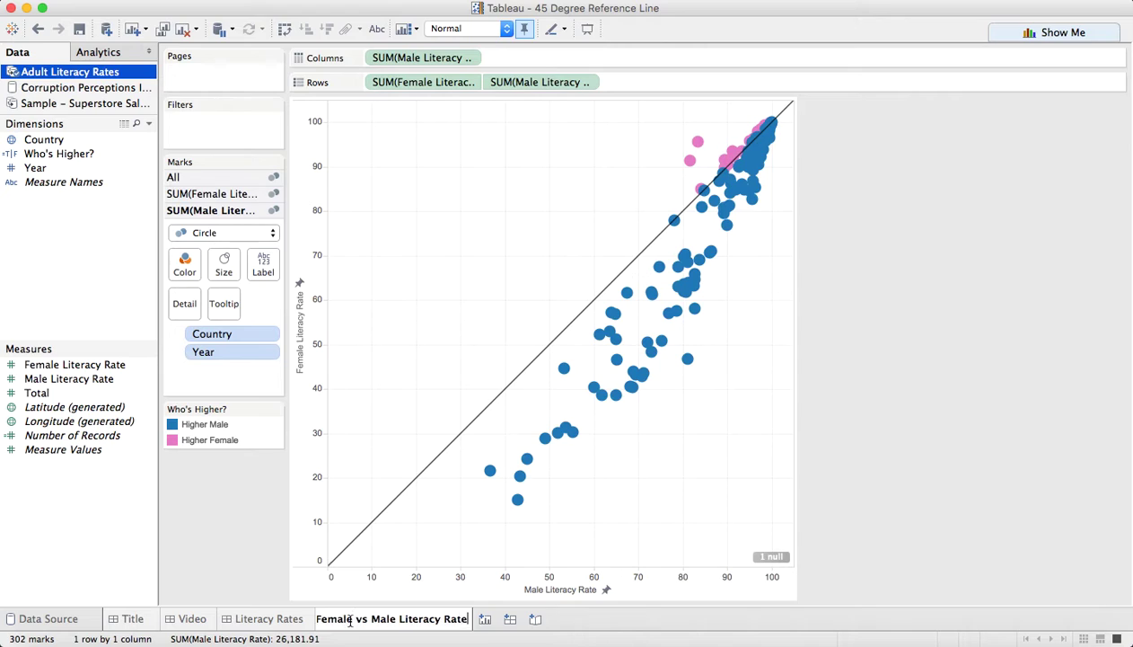
key(Return)
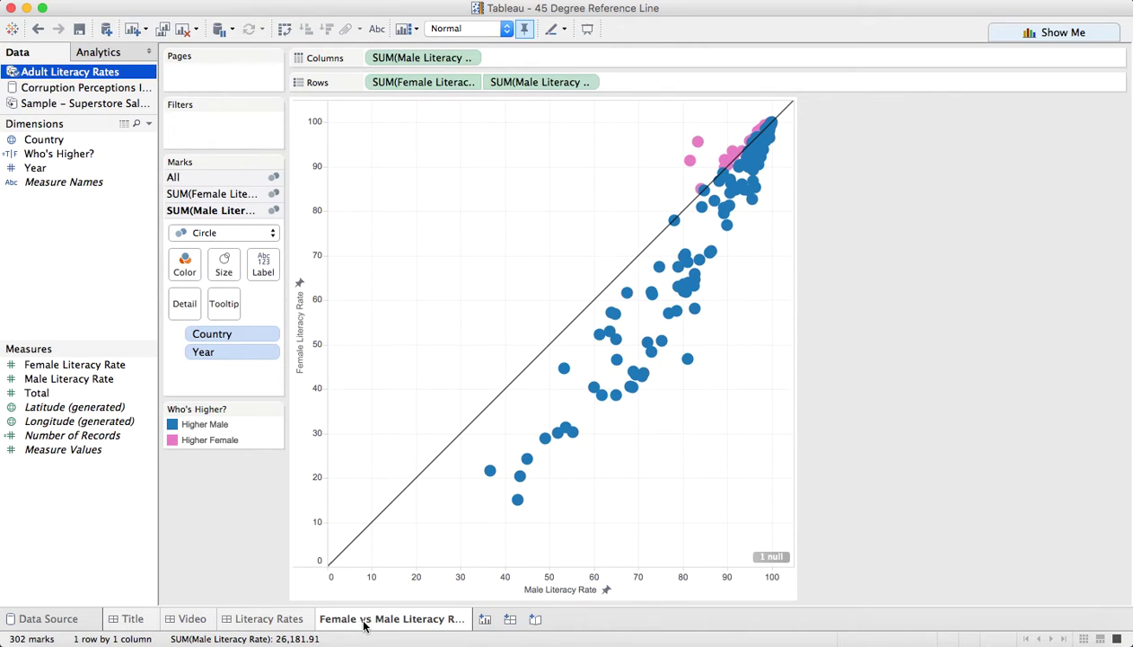
Add a new worksheet, switch to the Corruption Perceptions Index data source, and convert its Year dimension to discrete.
click(485, 620)
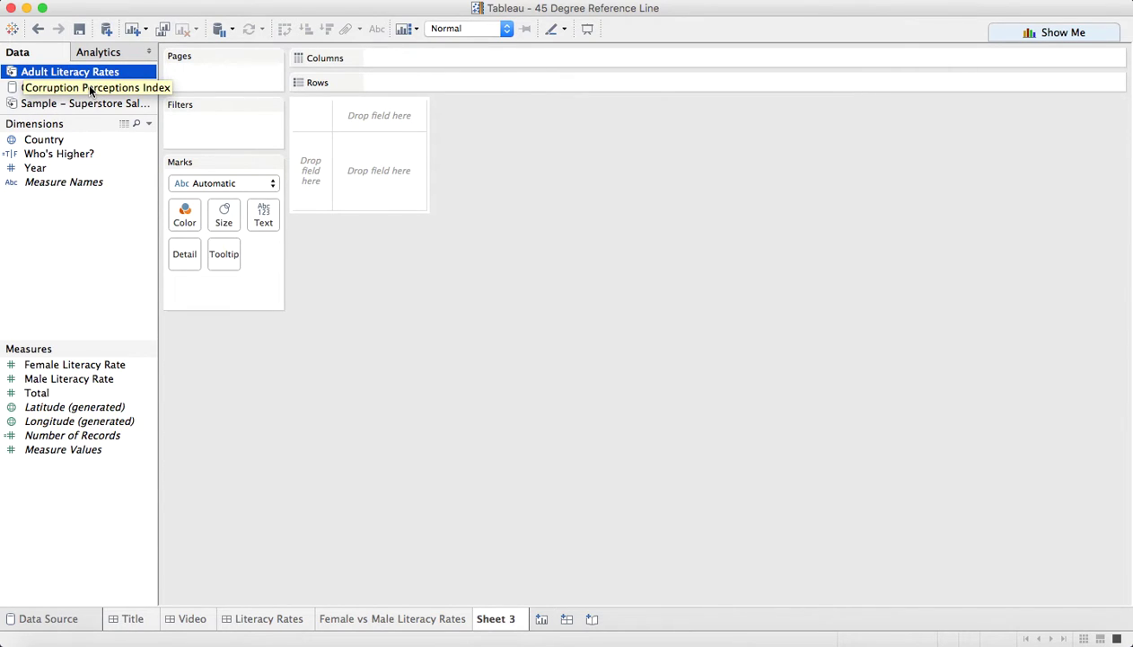
click(89, 87)
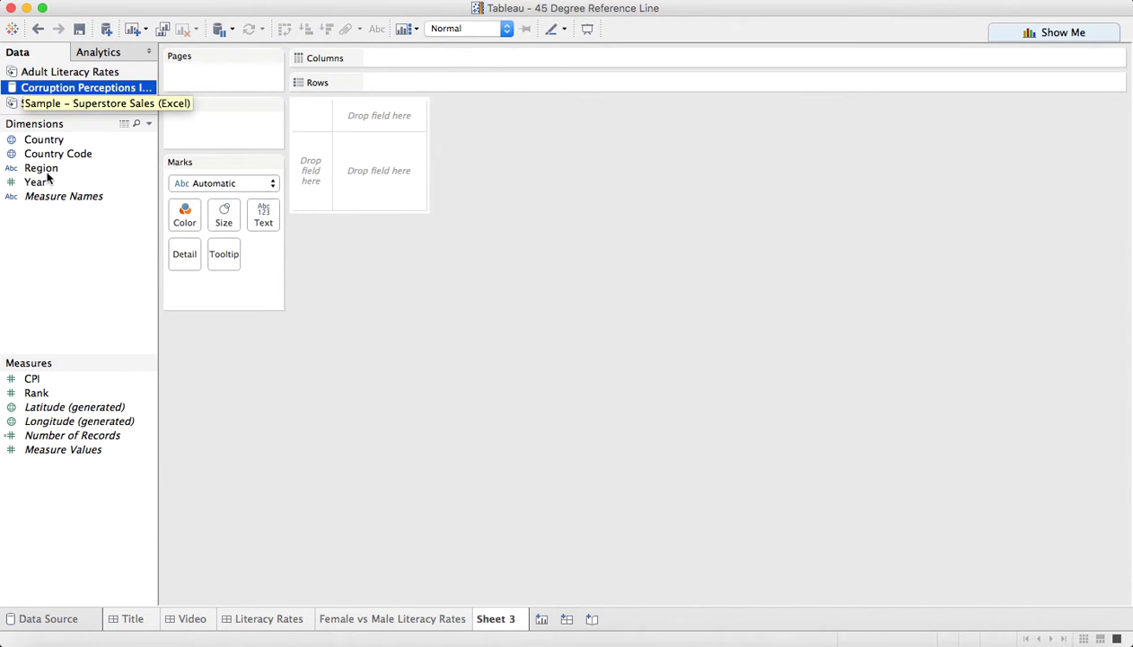
click(34, 378)
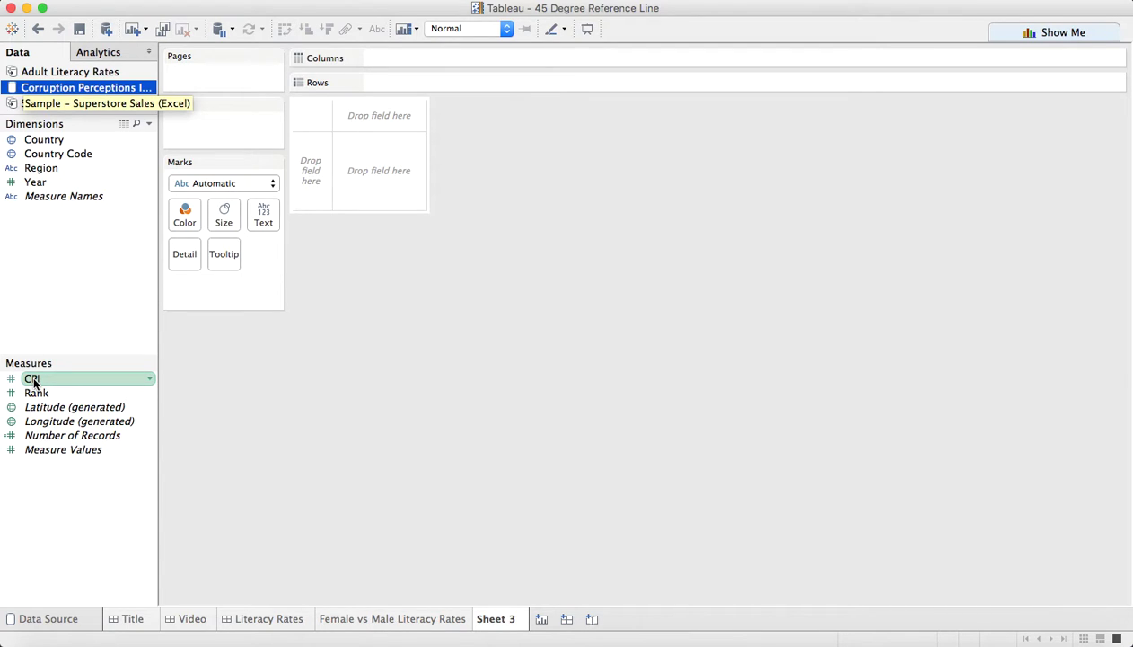
click(35, 182)
right_click(35, 183)
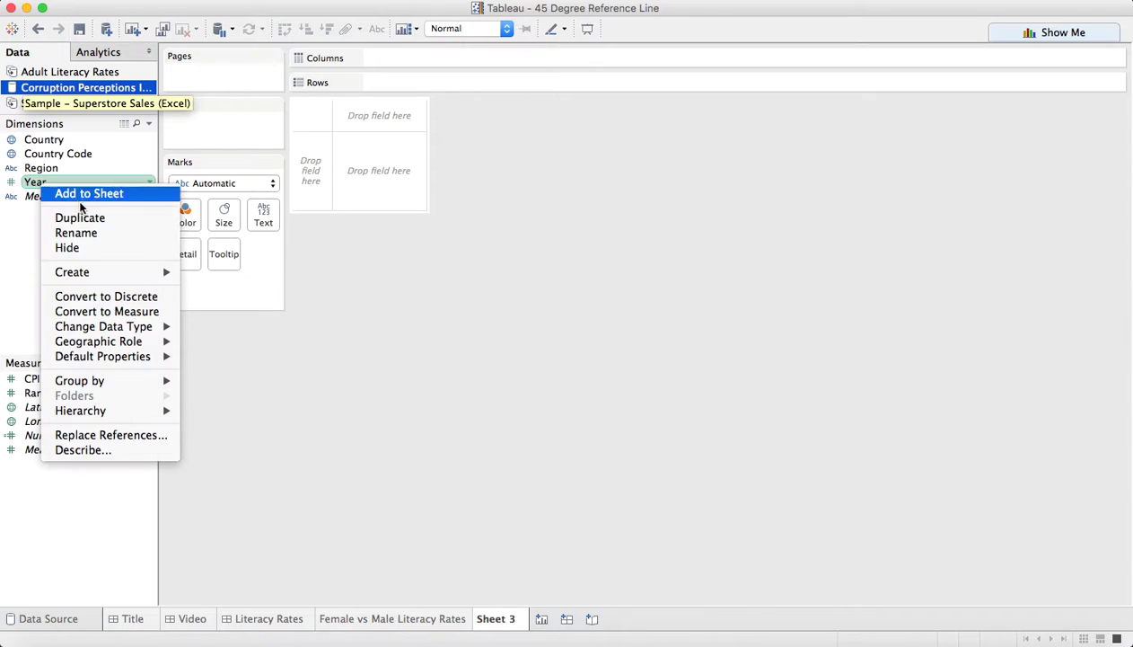
click(97, 296)
Build a text table of SUM(CPI) with Country on rows and Year on columns.
drag(40, 182, 313, 174)
drag(134, 137, 297, 310)
drag(62, 372, 514, 237)
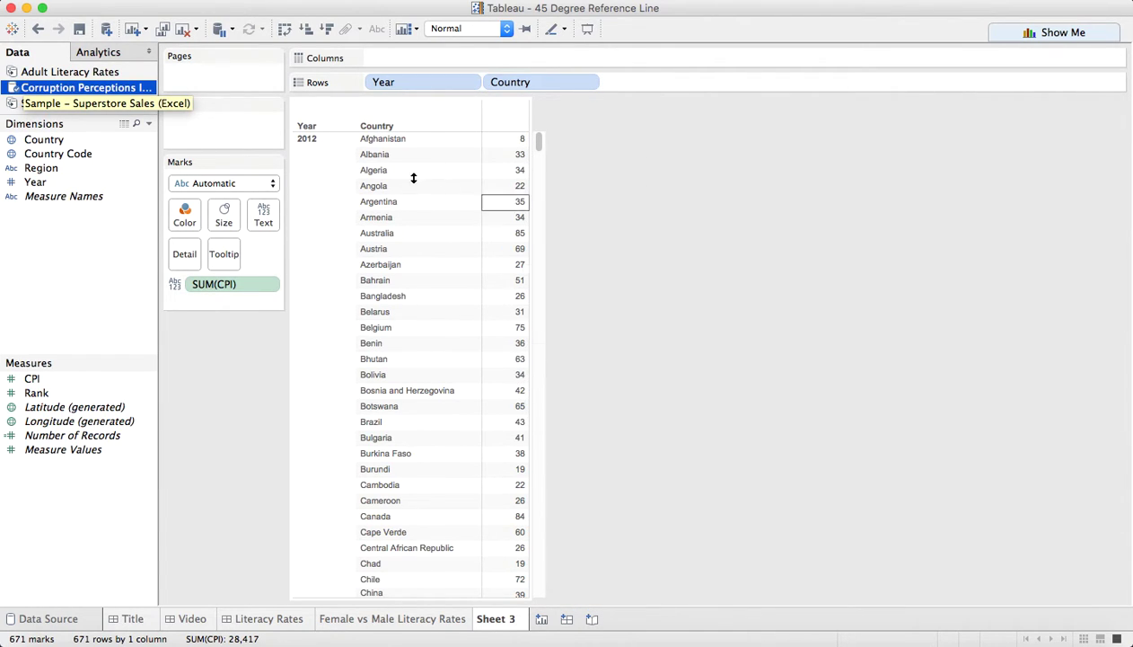
drag(505, 83, 512, 58)
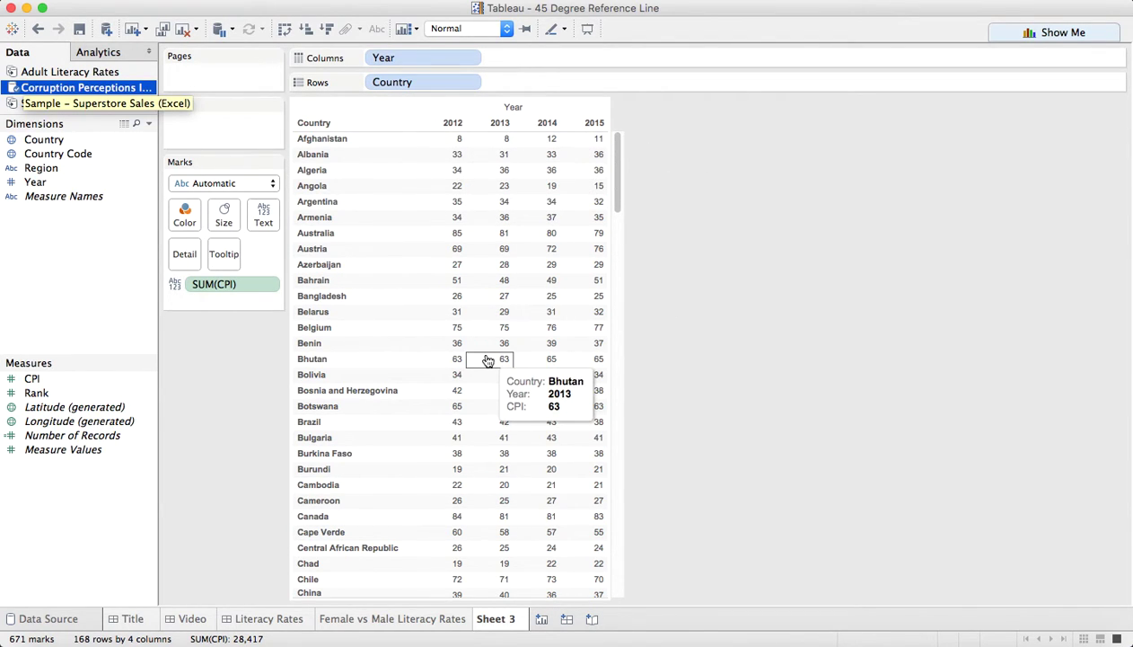
Start a new parameter named "Pick a Year" with the String data type and a list of allowable values.
right_click(105, 501)
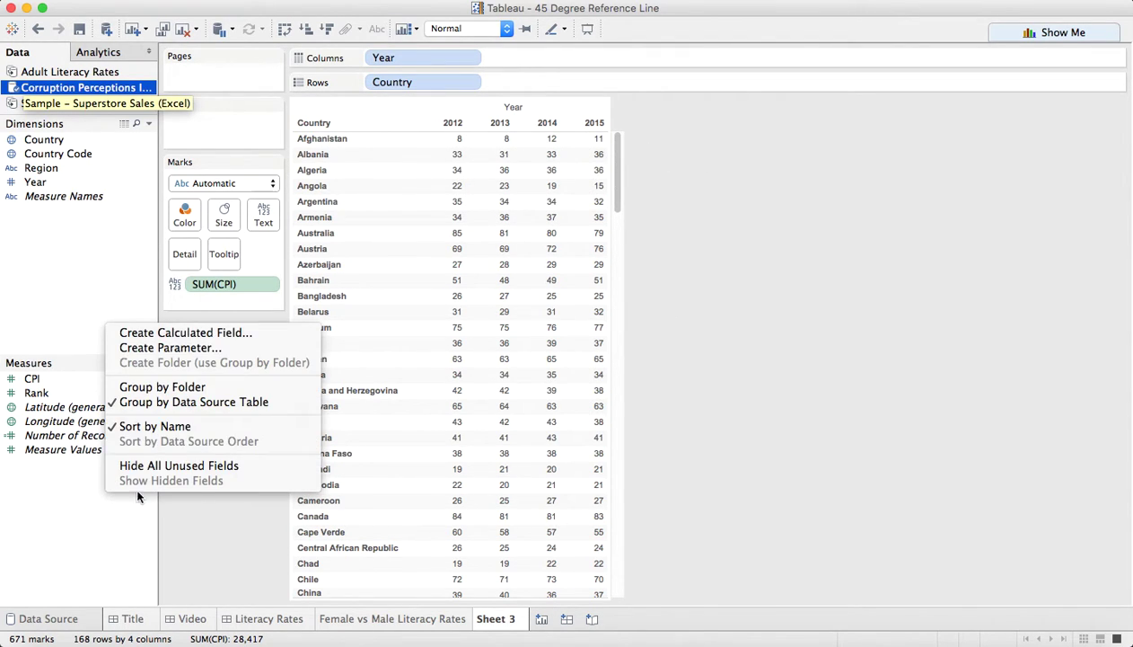
click(184, 347)
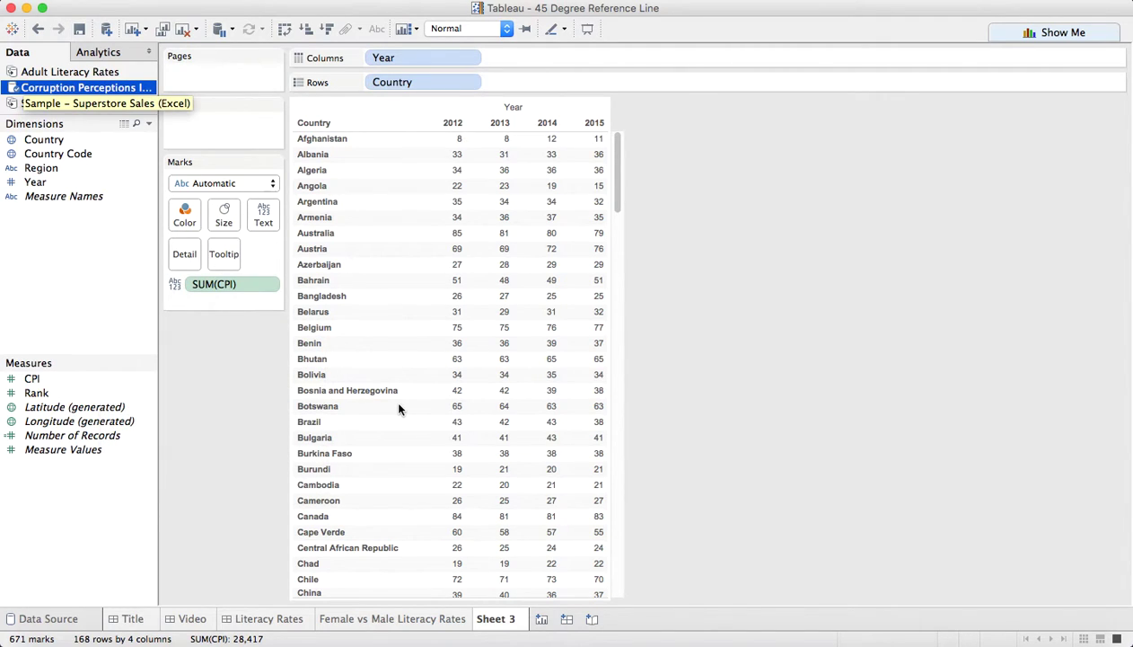
text(Pick)
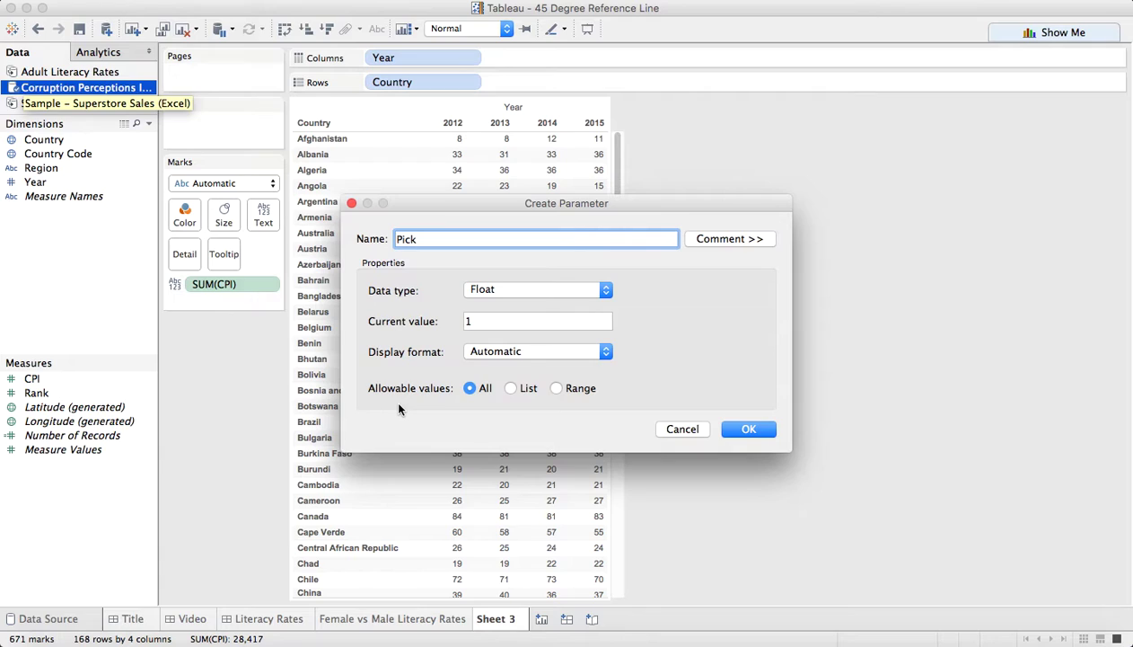
text( a Year)
click(478, 284)
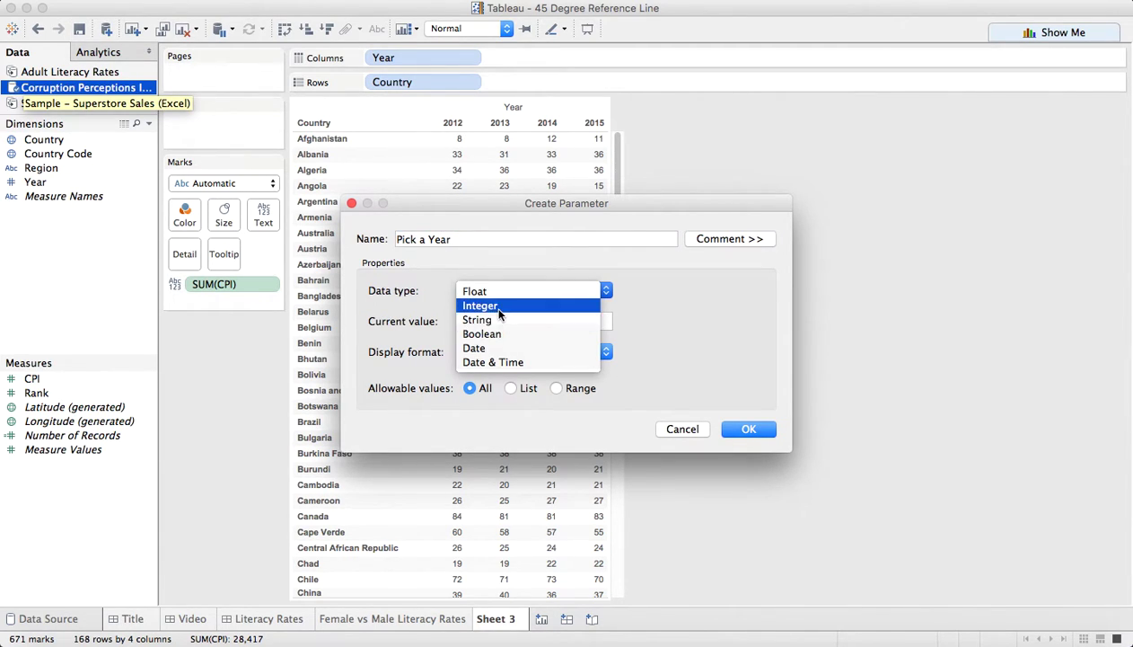
click(498, 320)
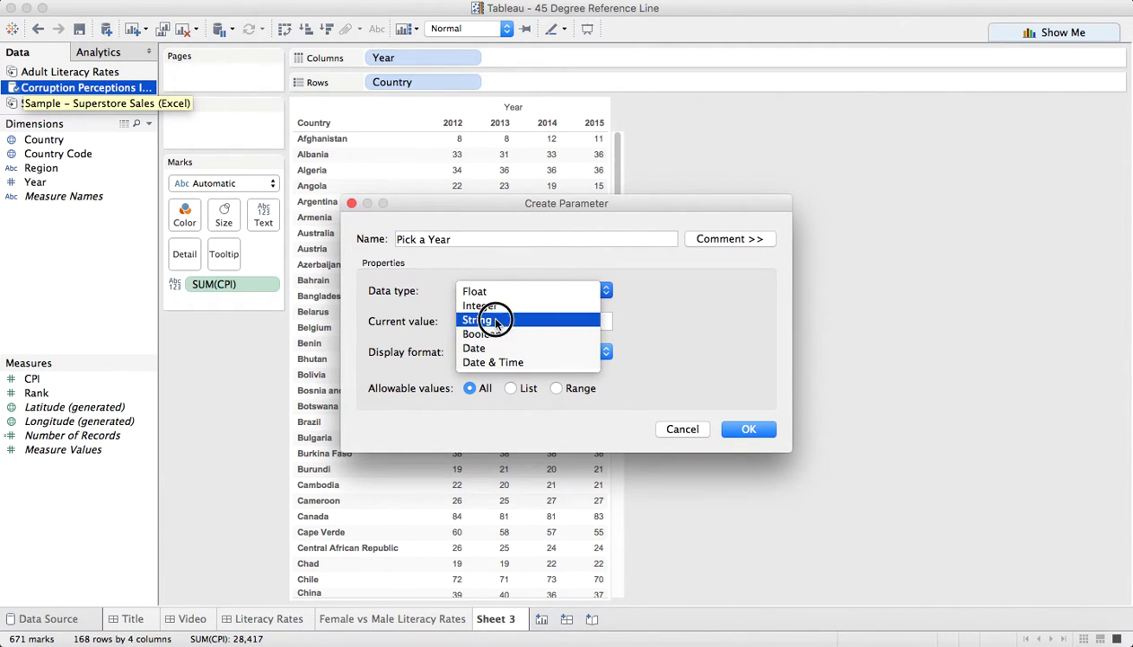
click(511, 388)
click(698, 473)
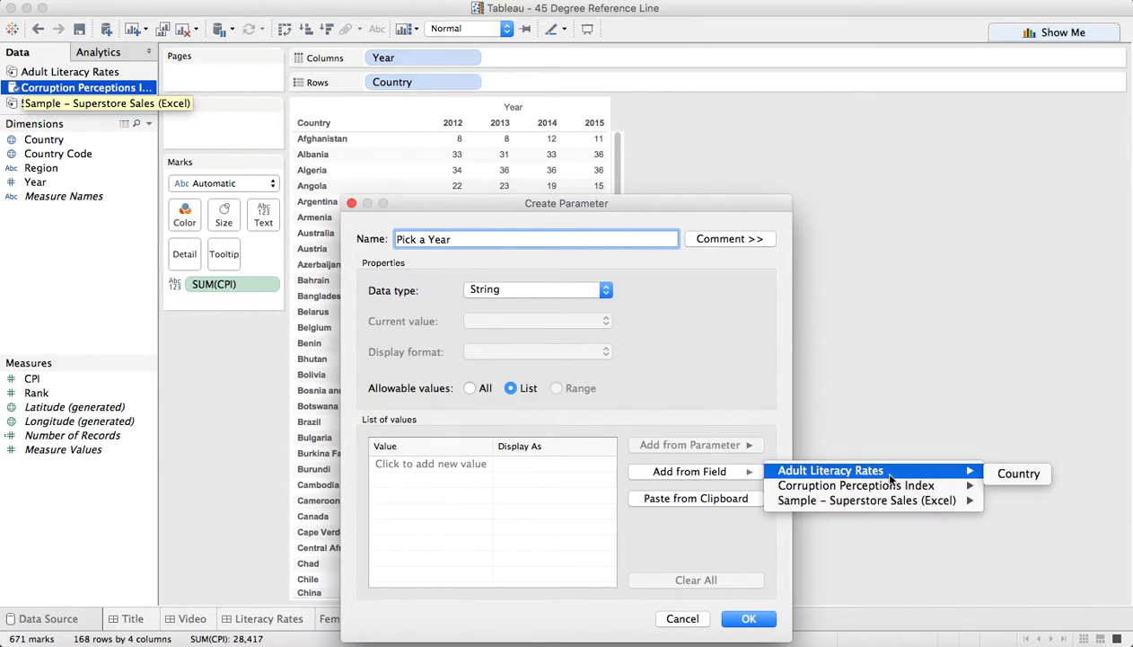
mouse_move(931, 485)
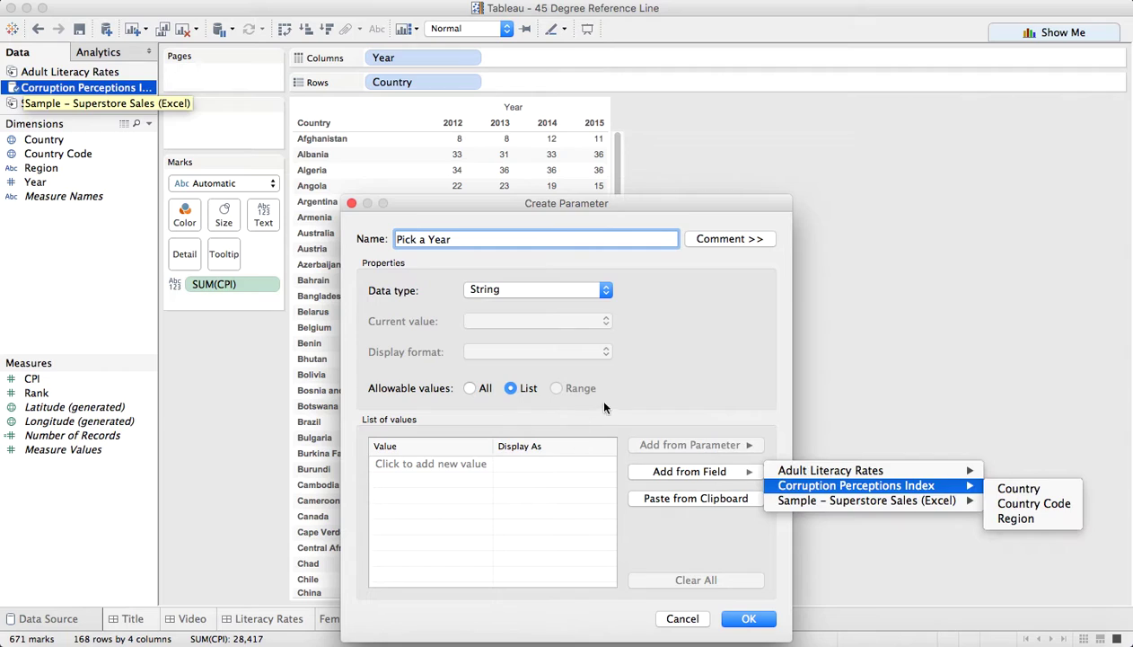
click(669, 395)
Add 2012, 2013, 2014 and 2015 to the parameter's list of values and create the parameter.
click(426, 465)
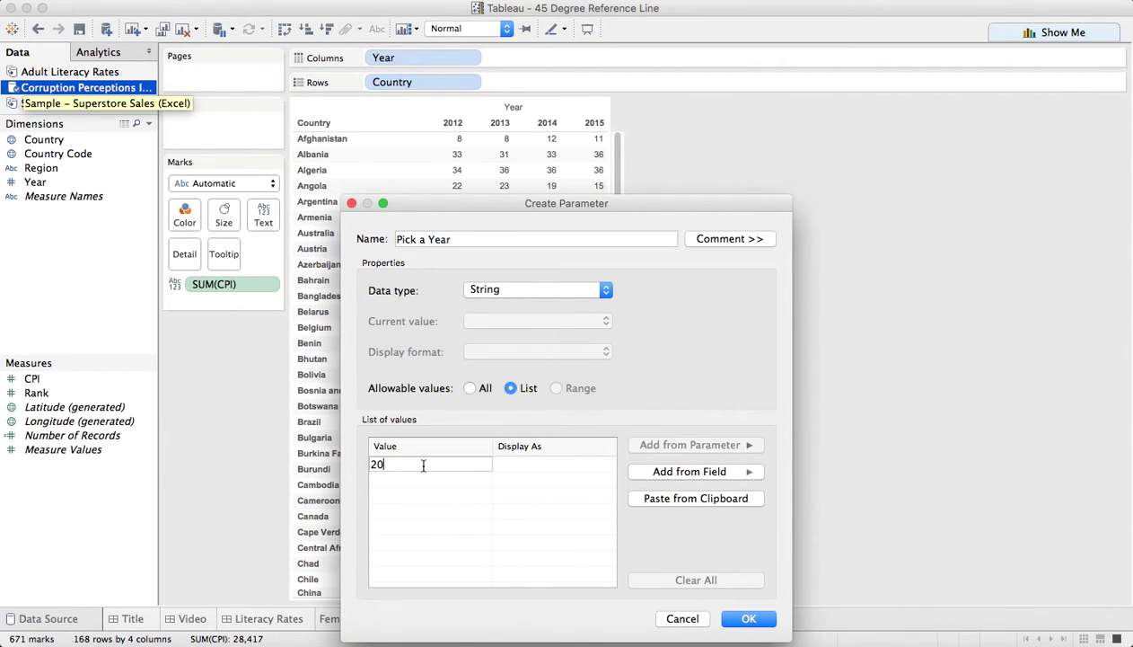
text(2012)
key(Return)
text(2013)
key(Return)
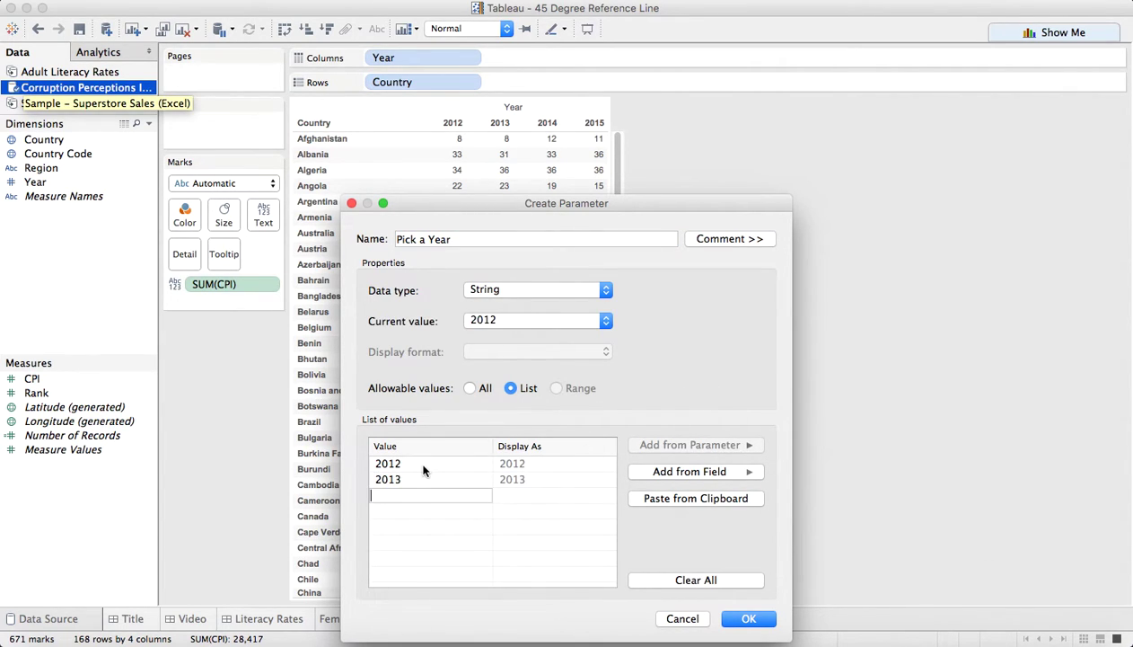
text(2014)
key(Return)
text(20)
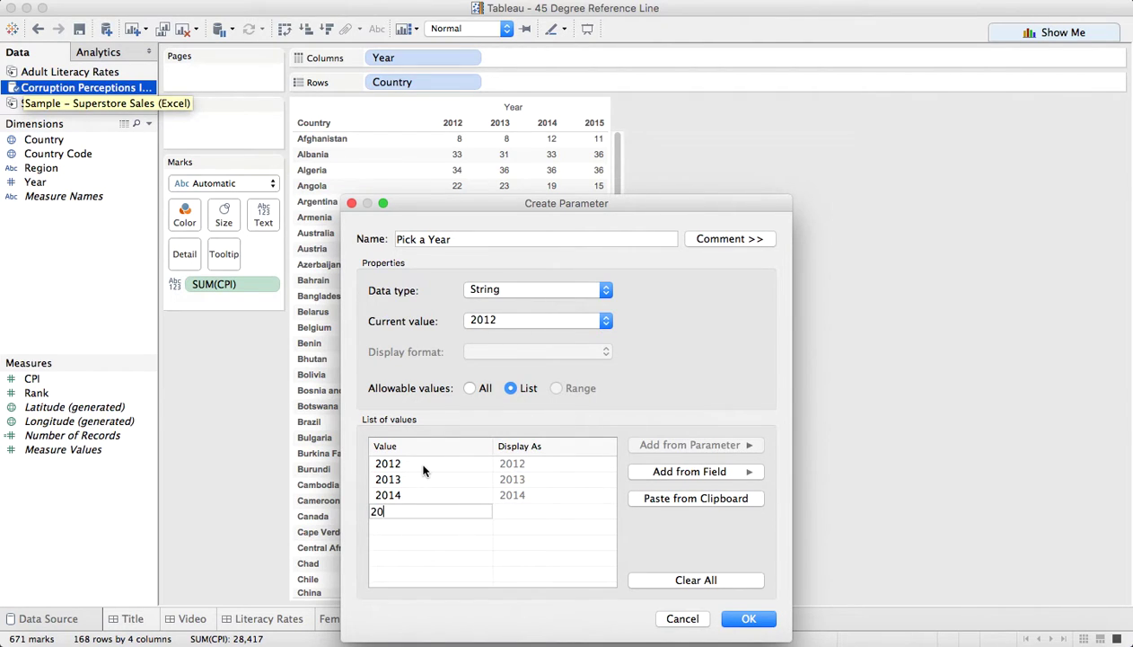
text(15)
key(Return)
click(749, 618)
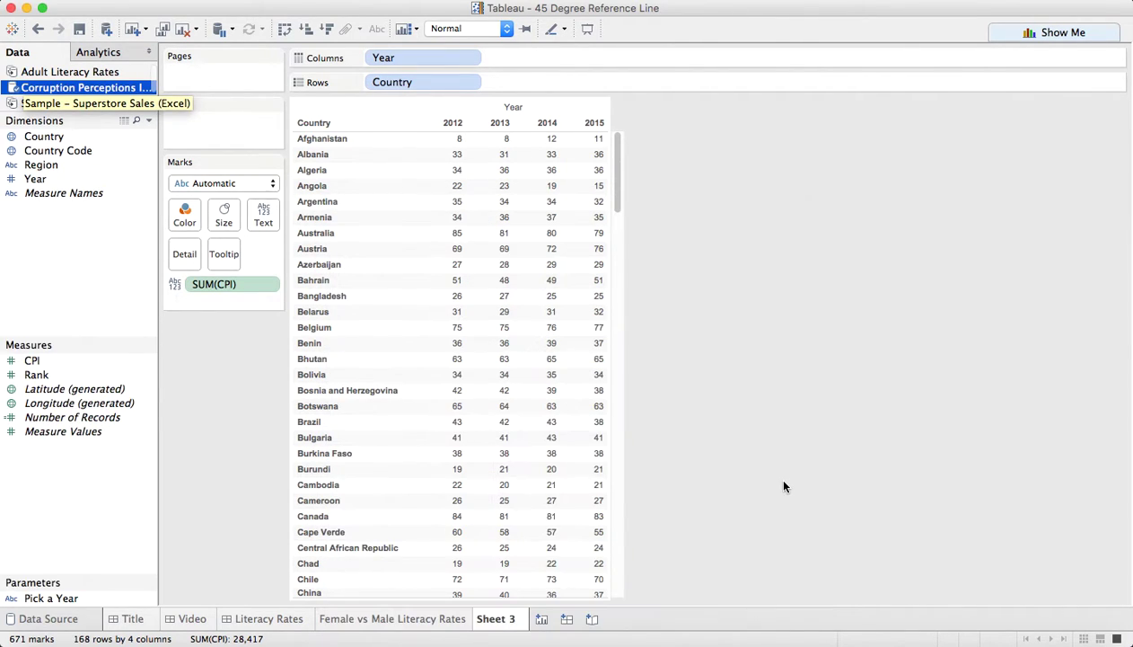
Show the parameter control for Pick a Year and duplicate the parameter.
right_click(50, 597)
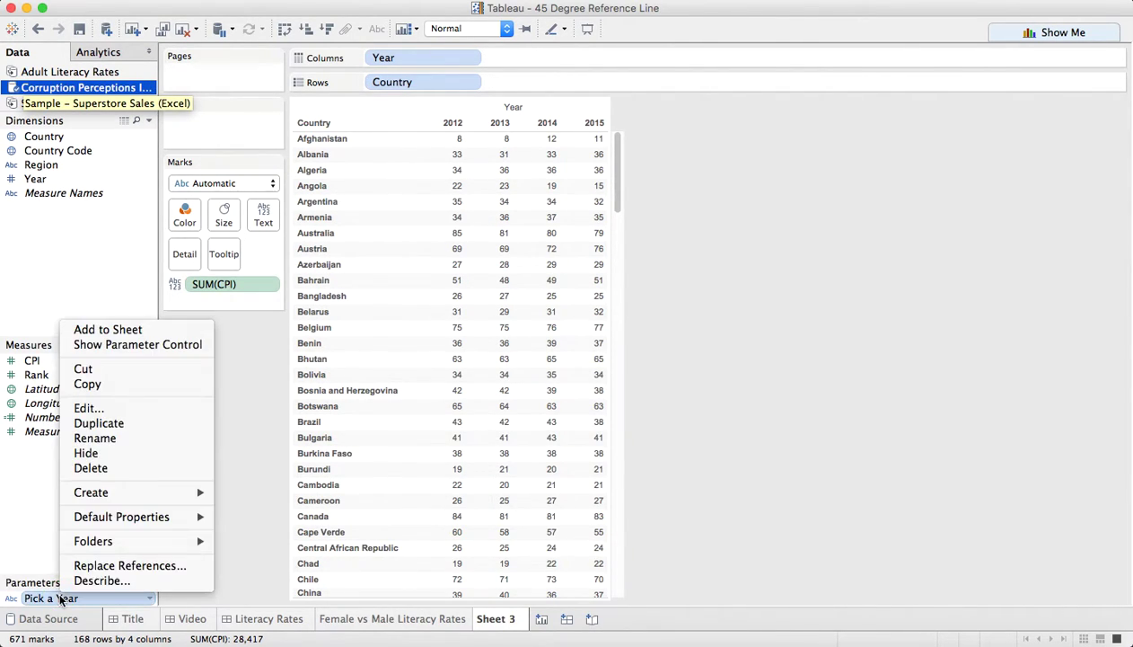
click(138, 347)
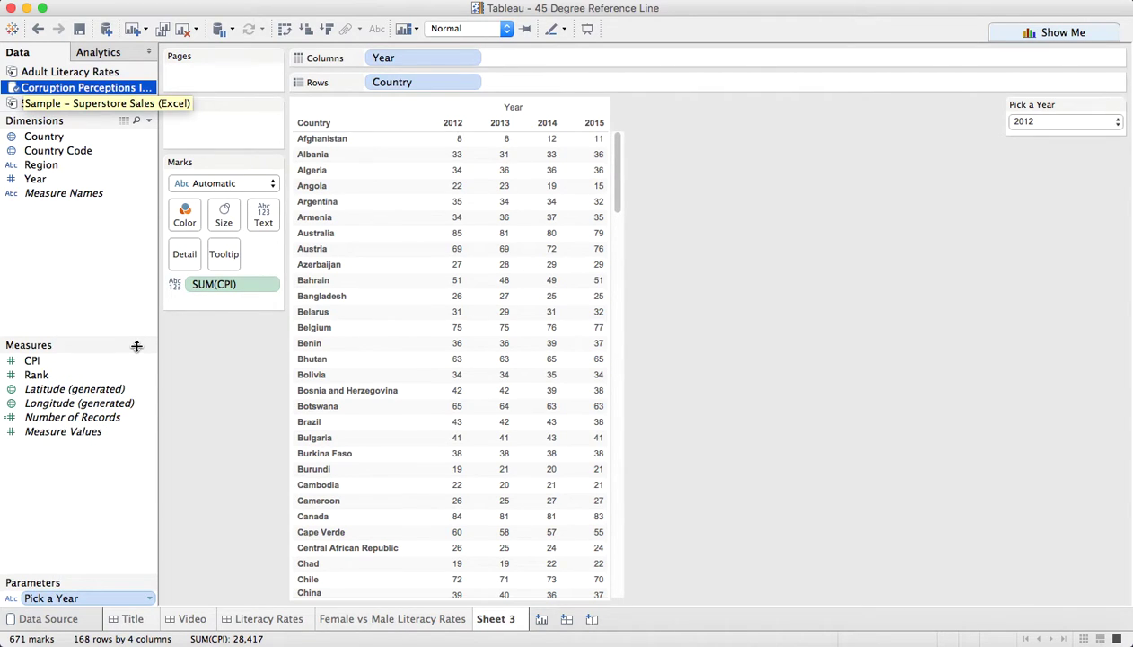
right_click(61, 600)
click(106, 422)
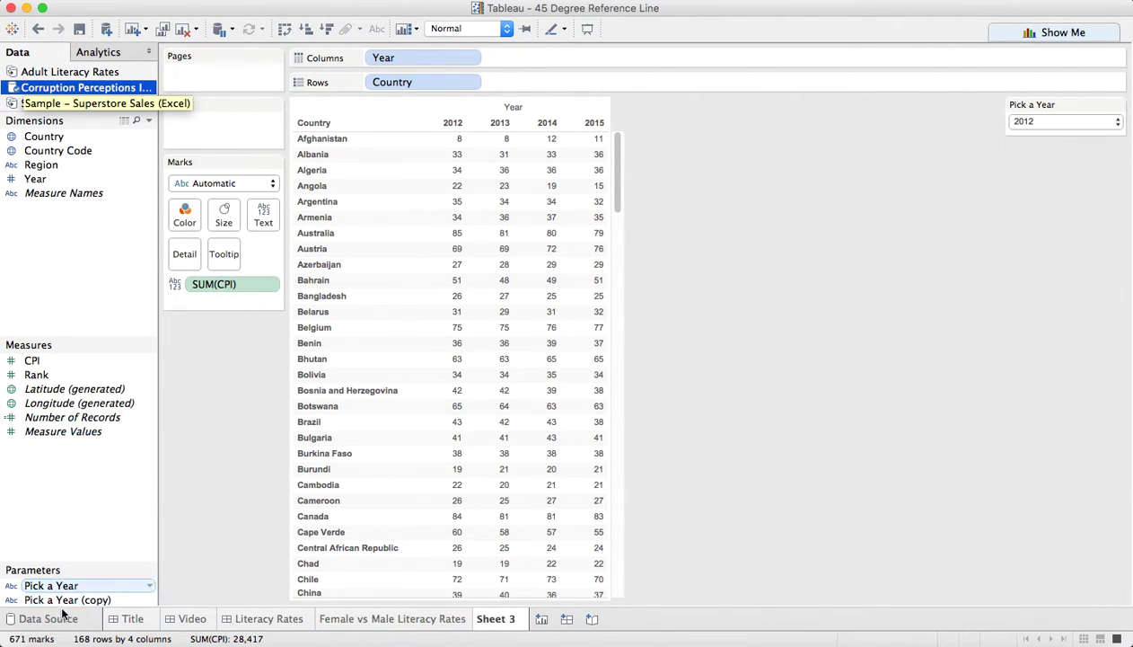
Rename the duplicated parameter as "Pick another Year".
right_click(66, 599)
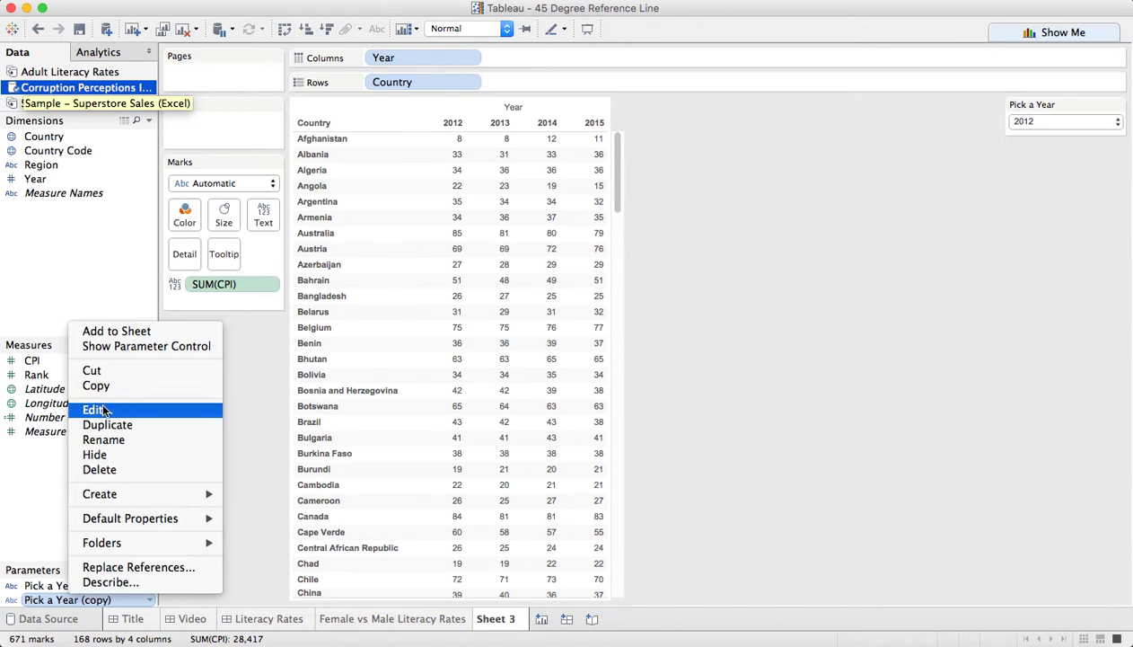
click(96, 410)
click(426, 147)
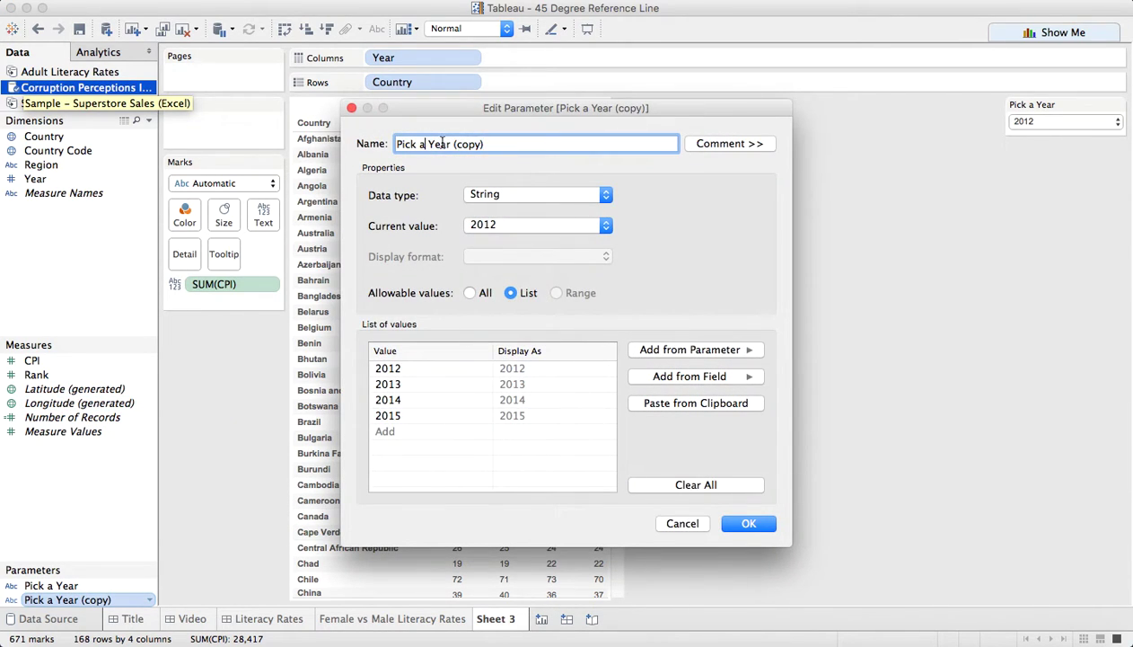
text(nother)
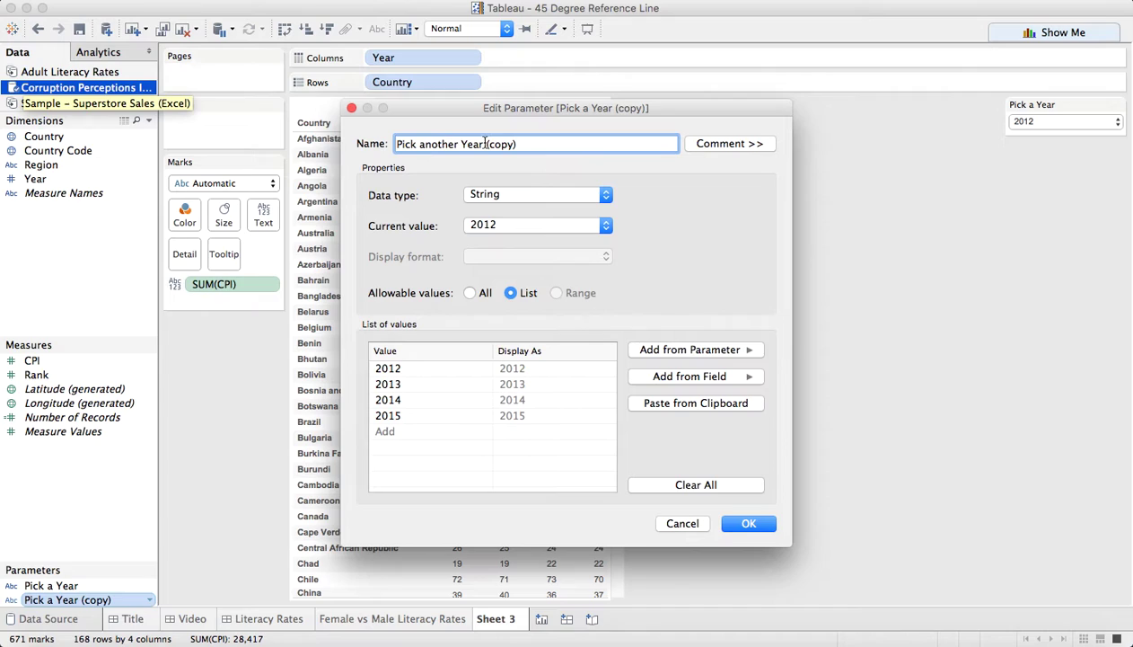
drag(485, 143, 611, 144)
key(BackSpace)
click(739, 524)
Show the parameter control for Pick another Year and set it to 2015.
right_click(105, 598)
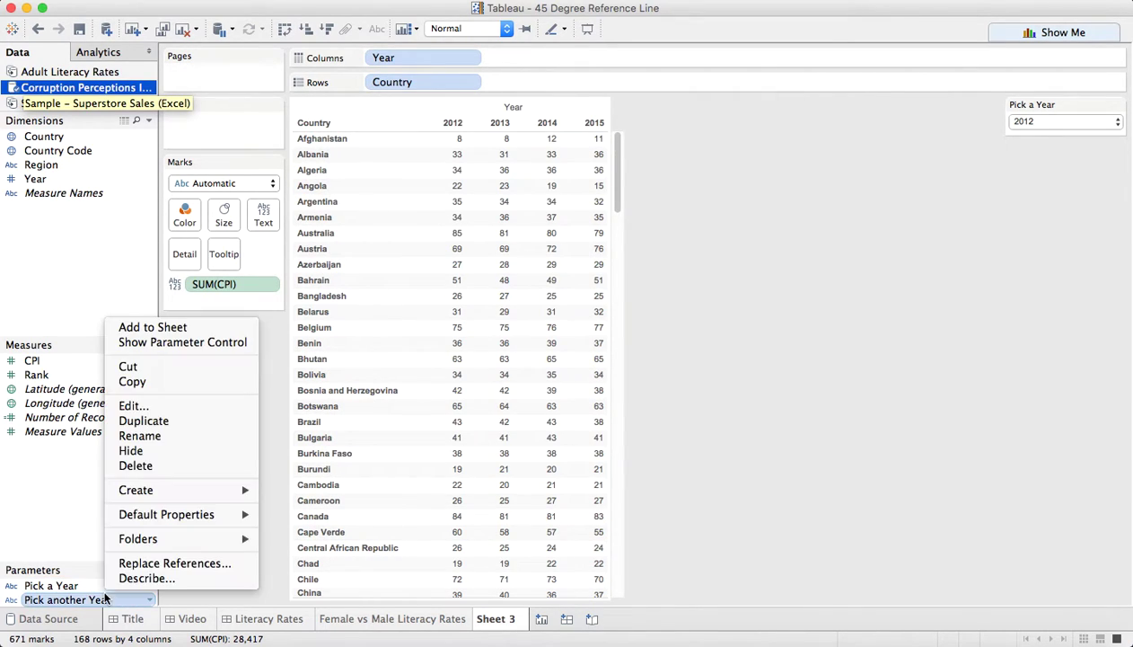
click(174, 343)
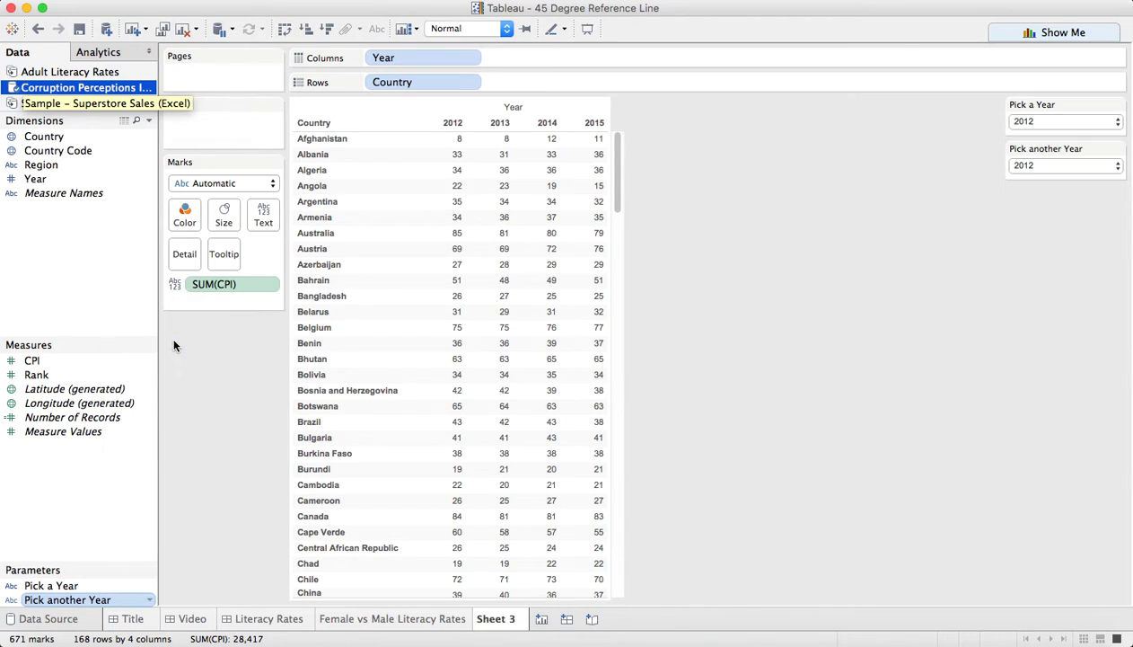
click(1117, 165)
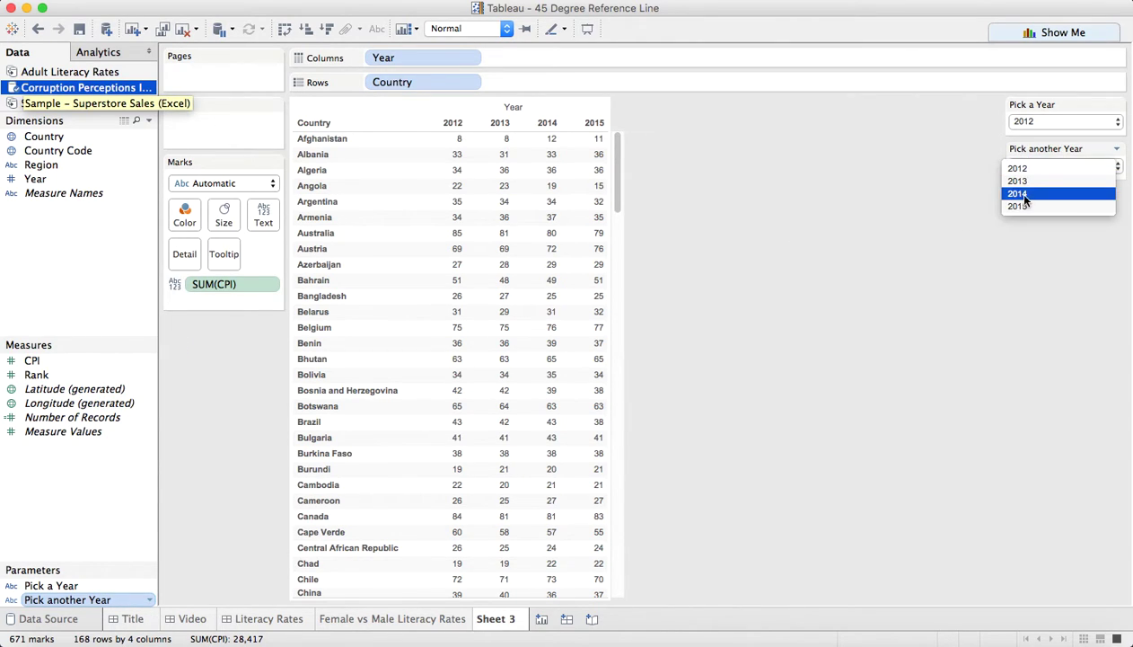
click(1022, 208)
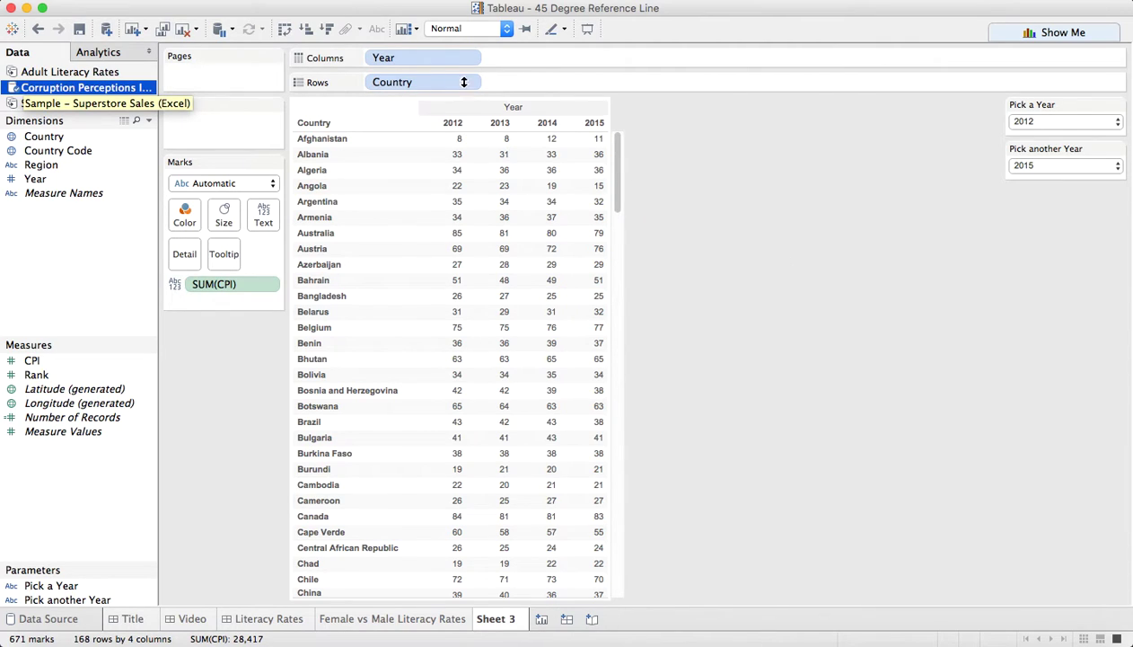
Remove Year, Country and SUM(CPI) from the view to empty the worksheet.
drag(418, 58, 835, 245)
drag(391, 81, 787, 270)
drag(193, 285, 275, 334)
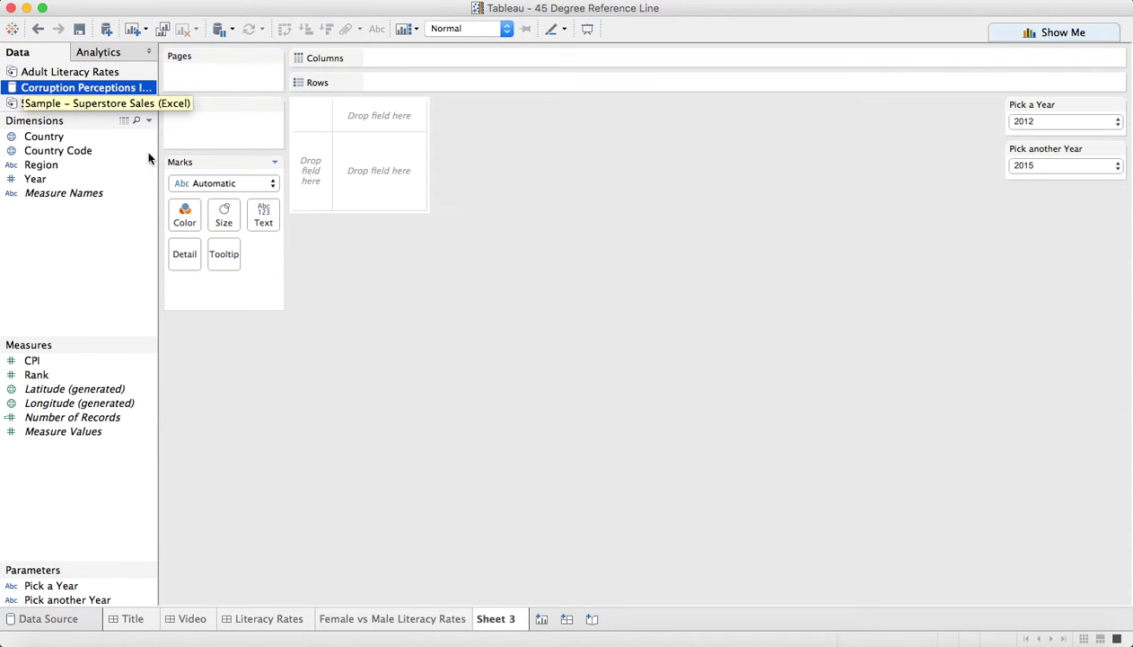
Start a new calculated field named "First Year CPI" in the Corruption Perceptions Index data source.
click(149, 121)
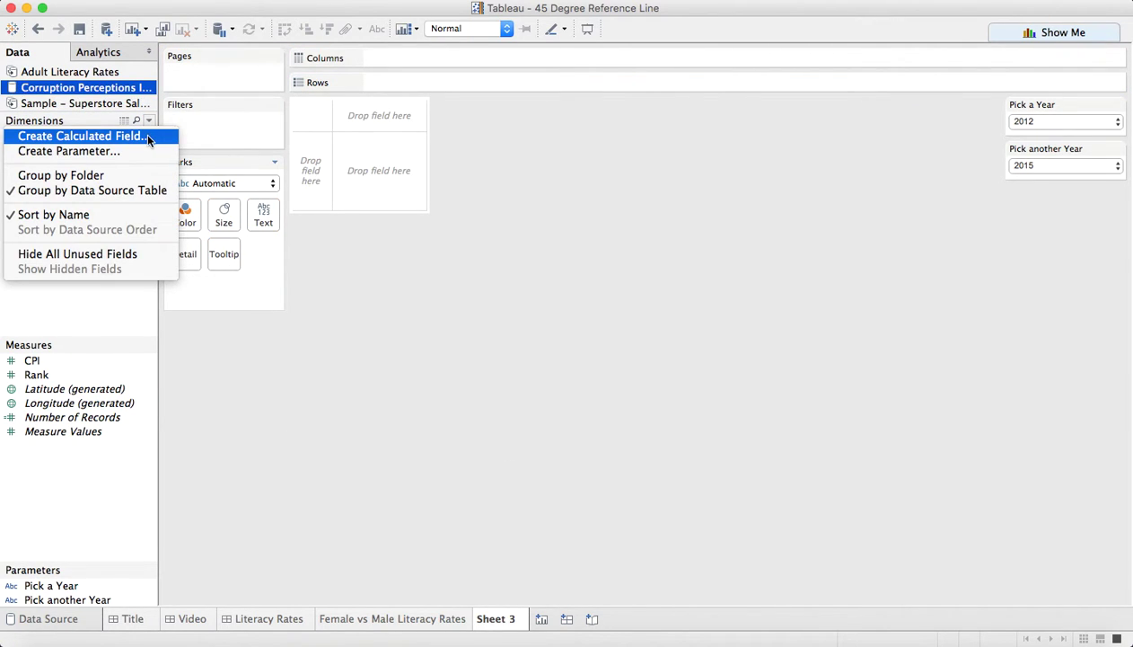
click(148, 137)
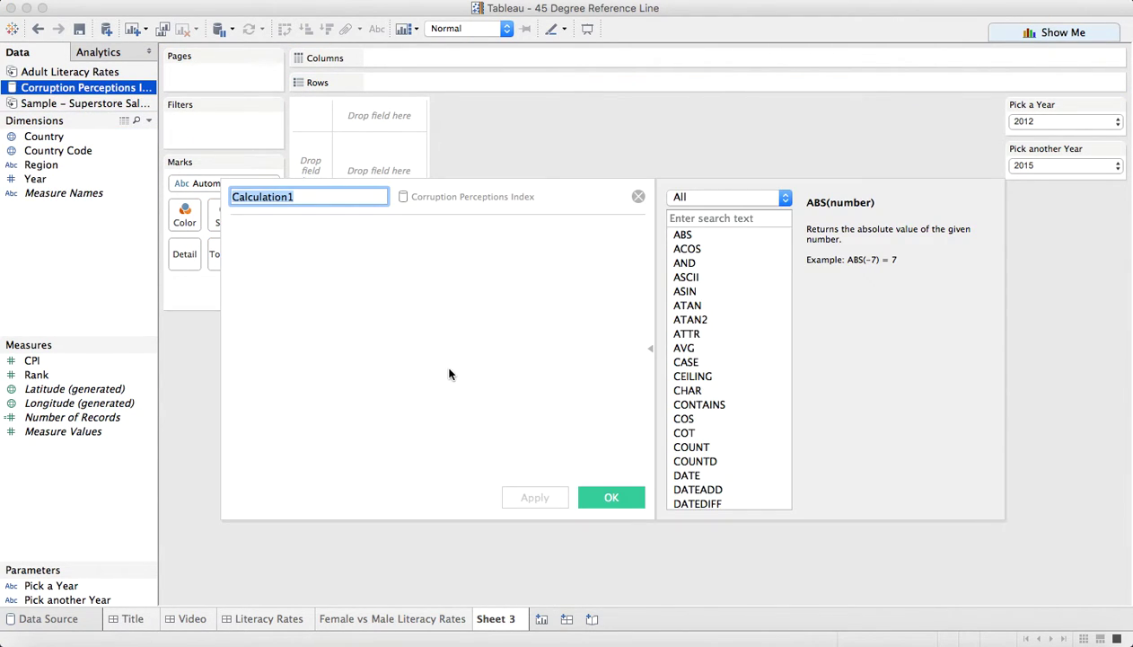
text(First Year)
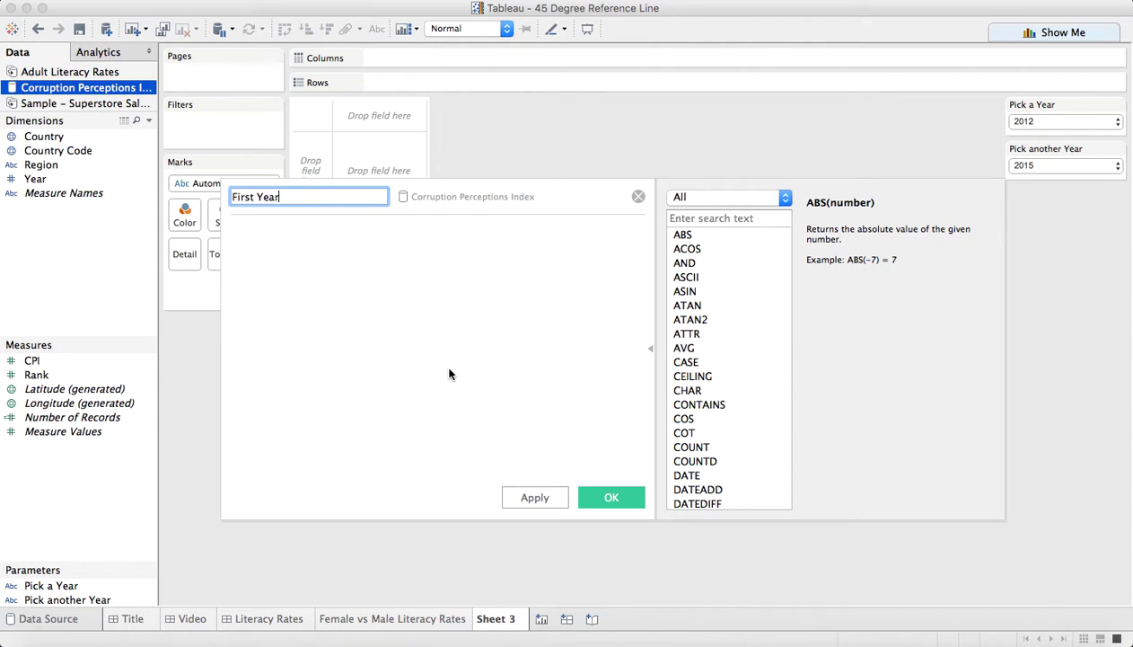
text( CPI)
key(Tab)
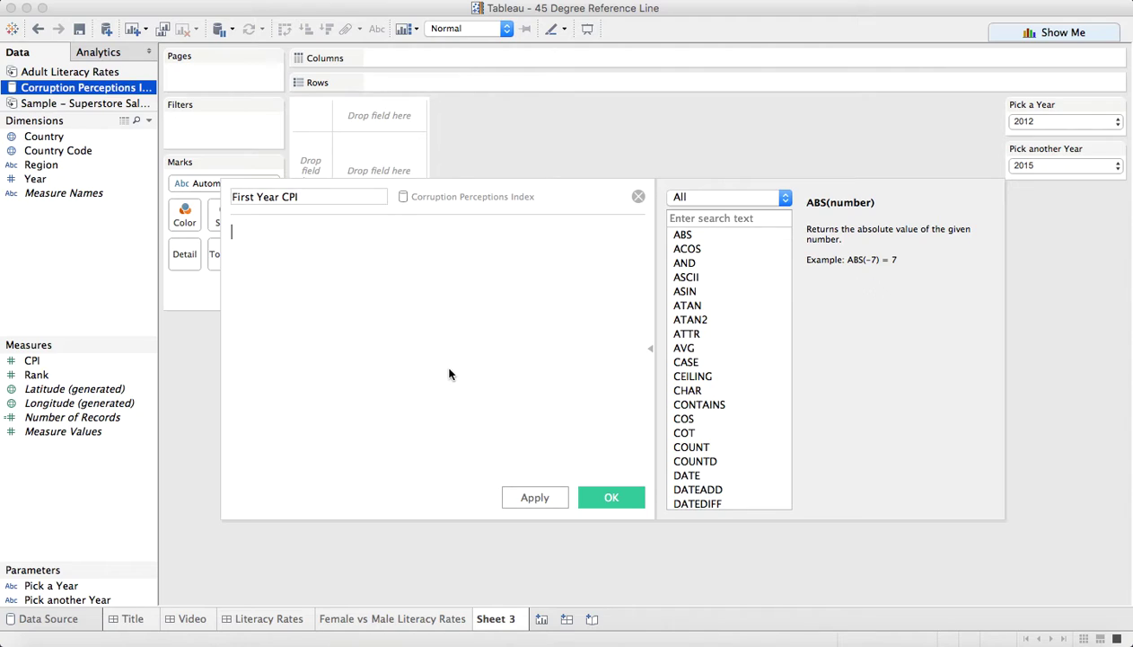
Enter the formula IF [Pick a Year]=[Year] THEN [CPI] END for the First Year CPI calculation.
text(IF )
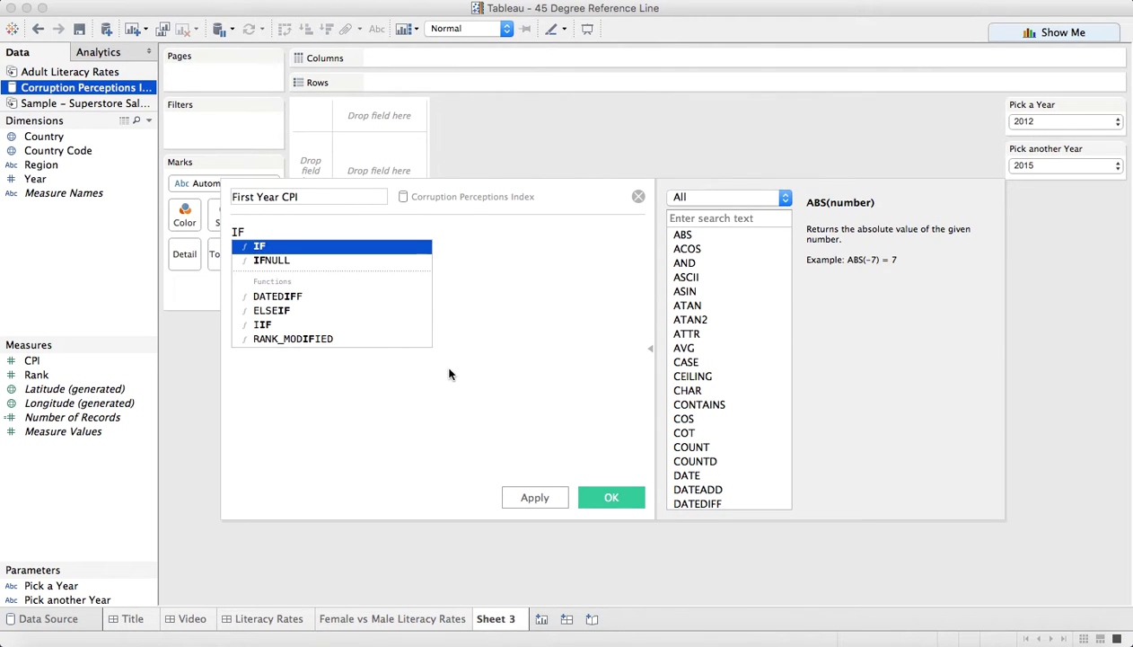
text(pic)
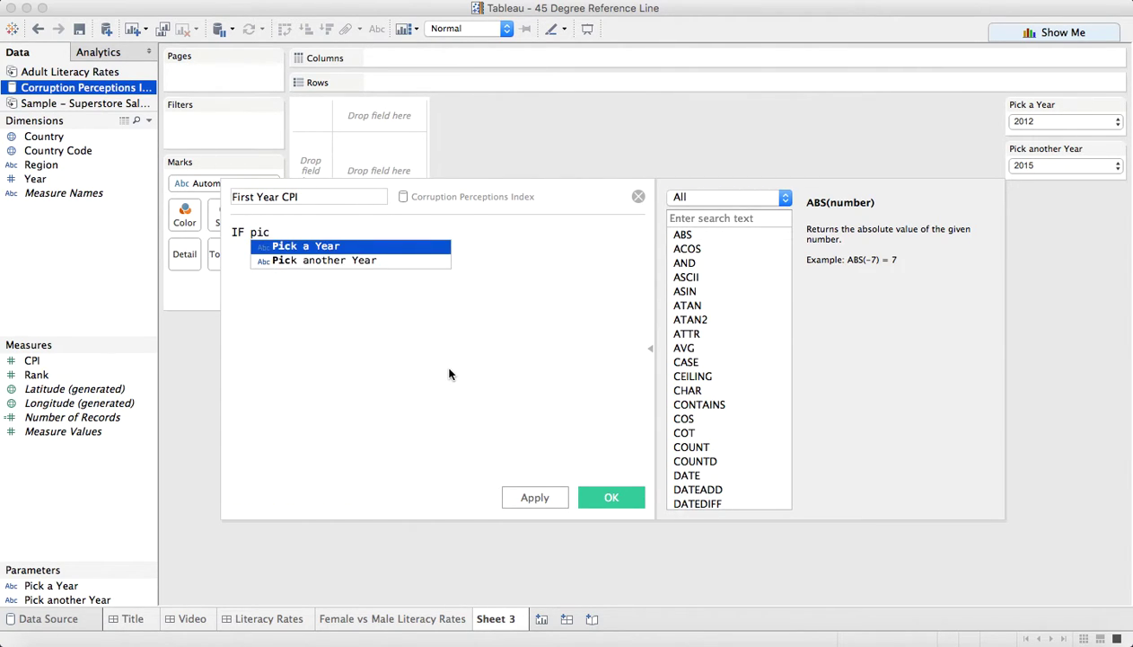
key(Return)
text(=)
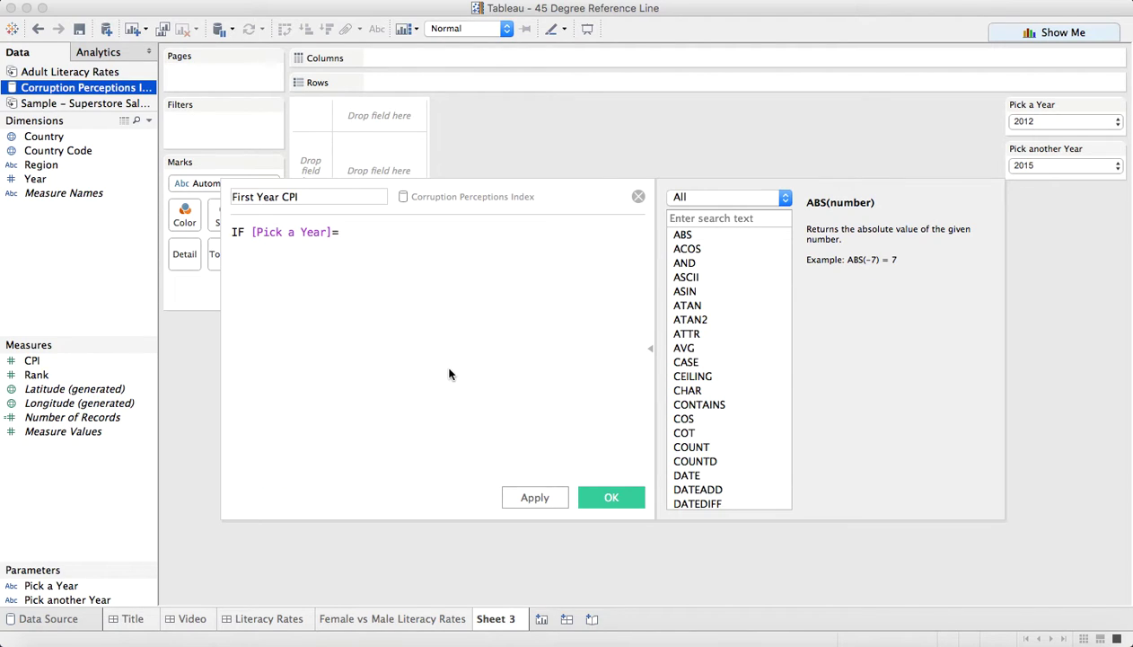
text(yea)
key(Return)
text(THEN CPI)
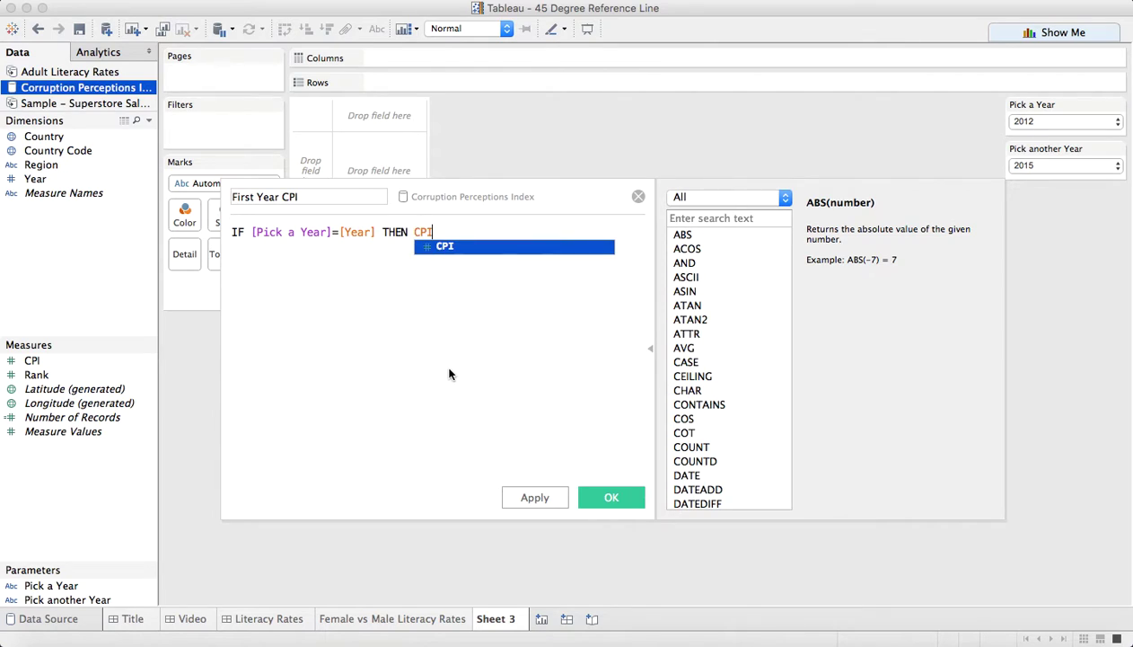
key(Return)
text(en)
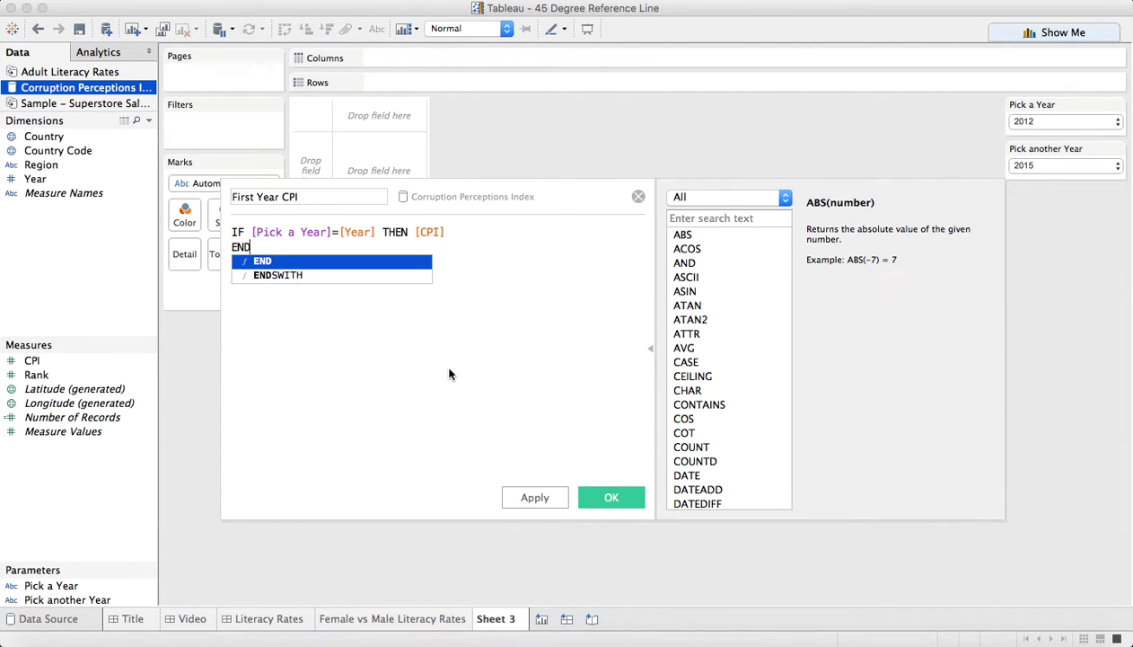
key(Return)
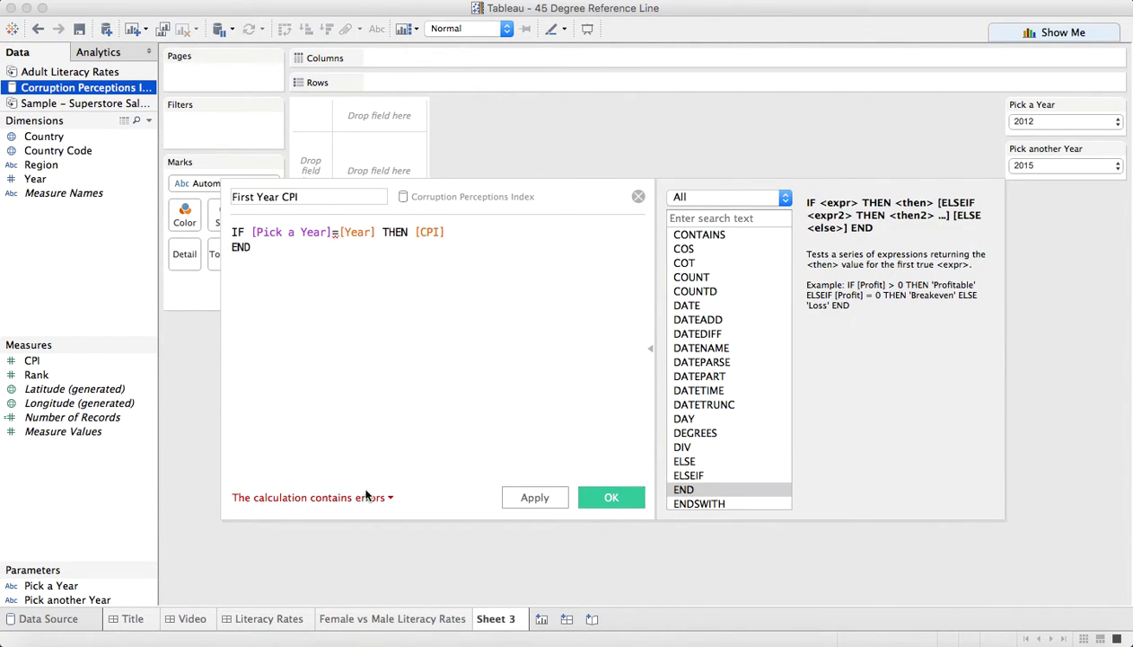
Fix the First Year CPI formula by wrapping the parameter as INT([Pick a Year]) and save the calculation.
click(361, 496)
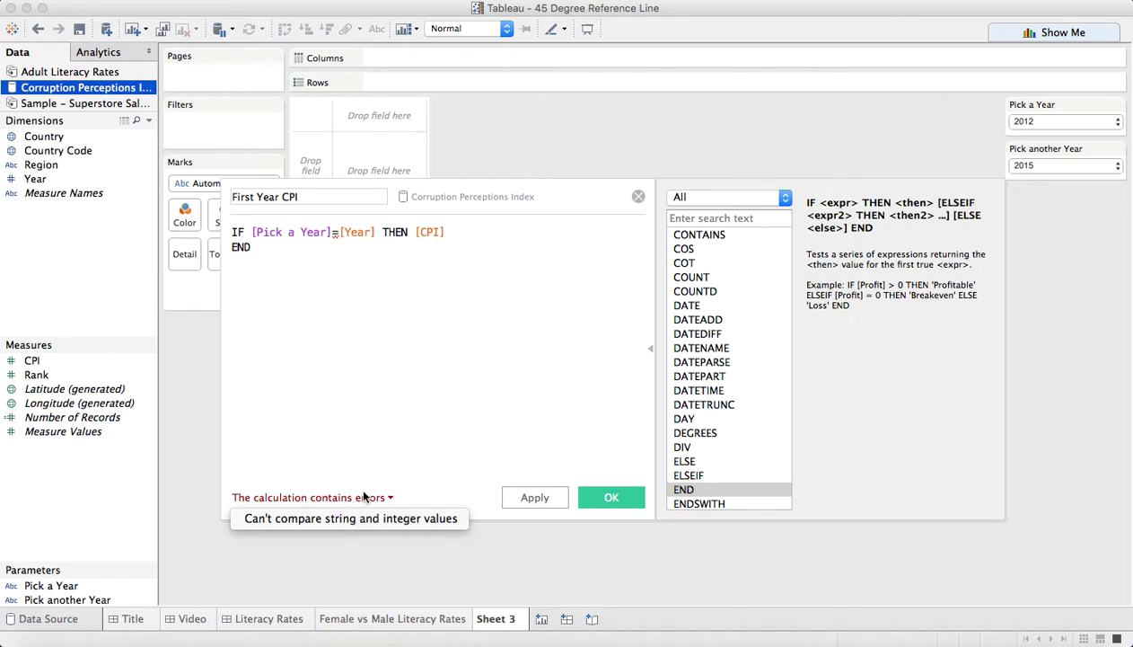
click(368, 434)
click(250, 232)
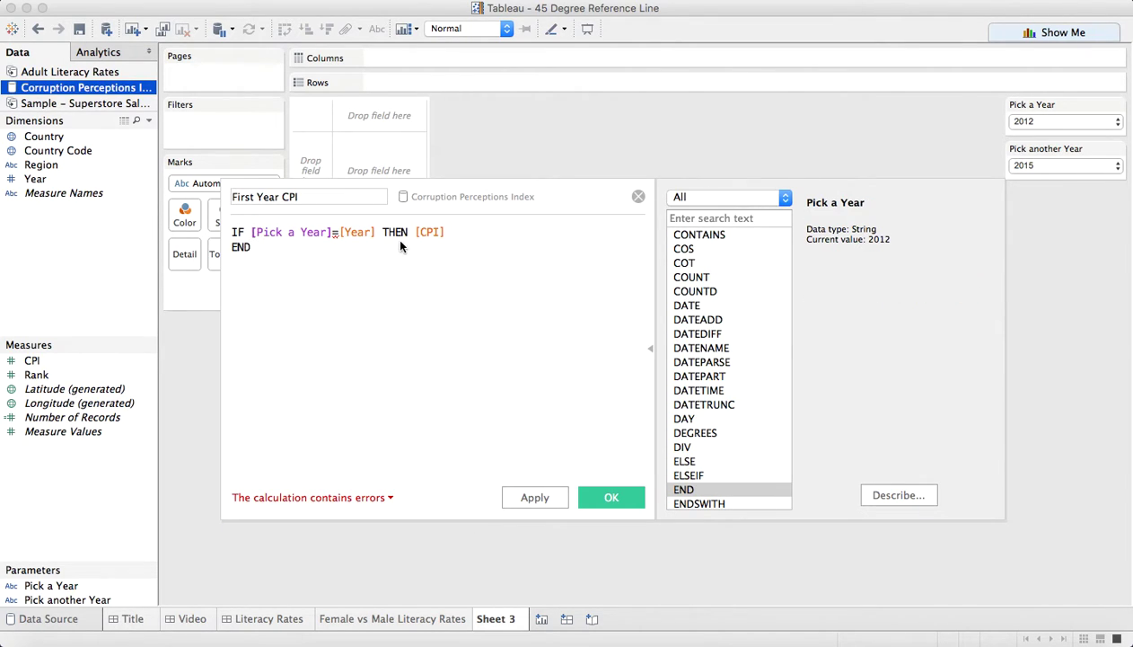
text(INT)
key(Return)
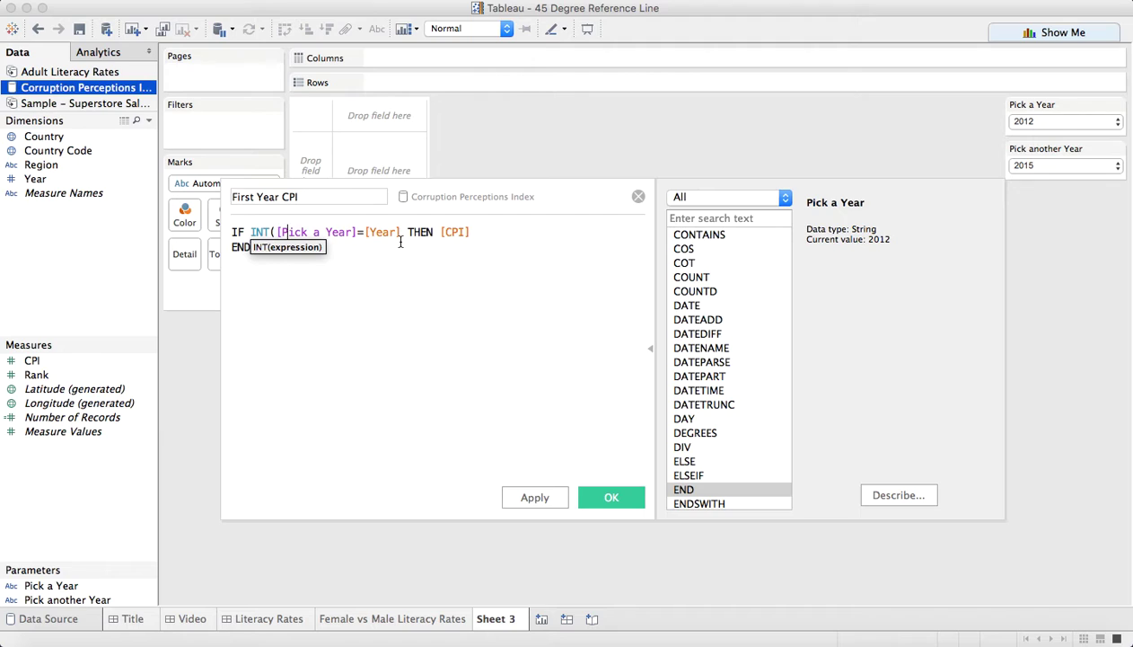
key(Right)
key(Right)
key(Right)
key(Right)
key(Right)
key(Right)
key(Right)
text())
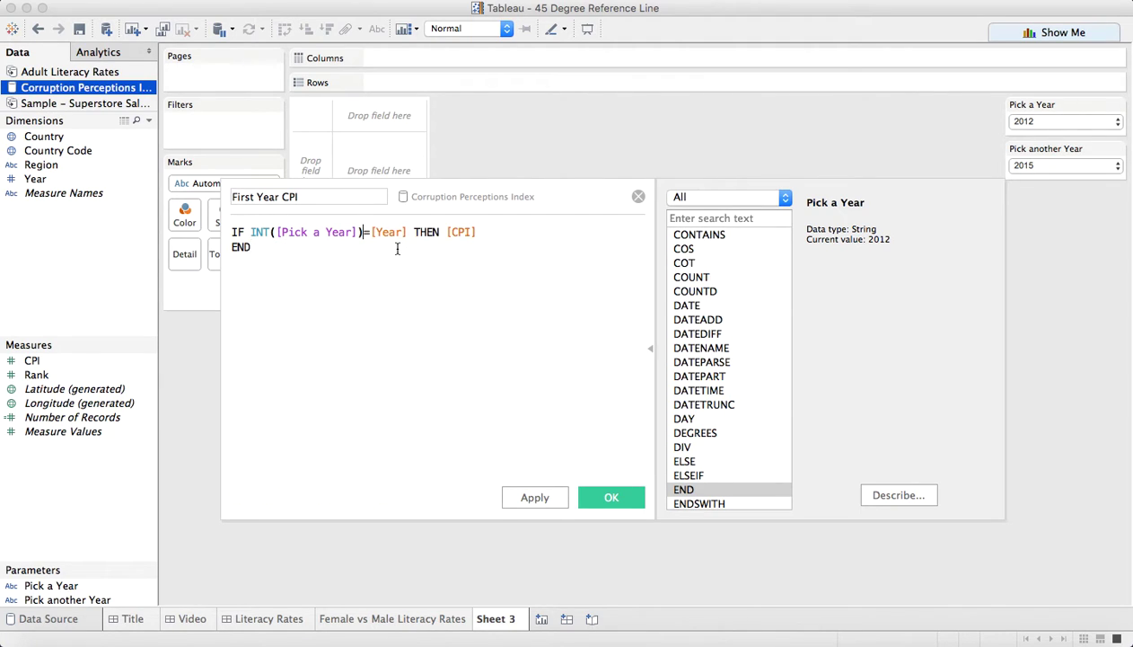
click(612, 498)
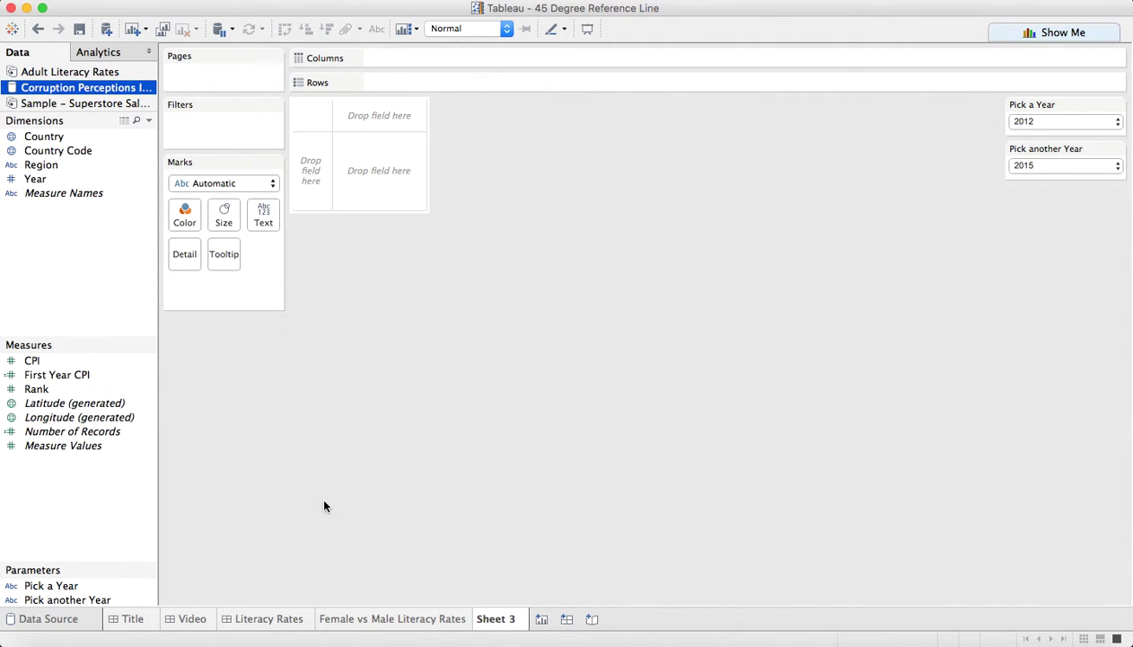
Duplicate the First Year CPI field and rename the copy "Second Year CPI".
right_click(69, 380)
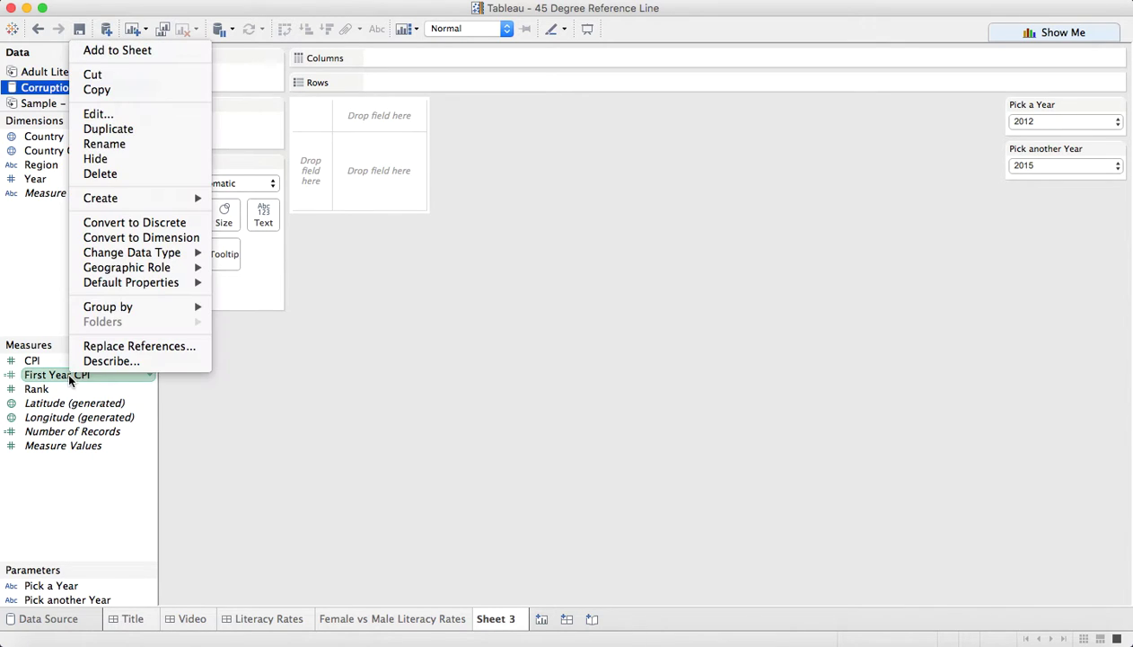
click(119, 126)
right_click(58, 387)
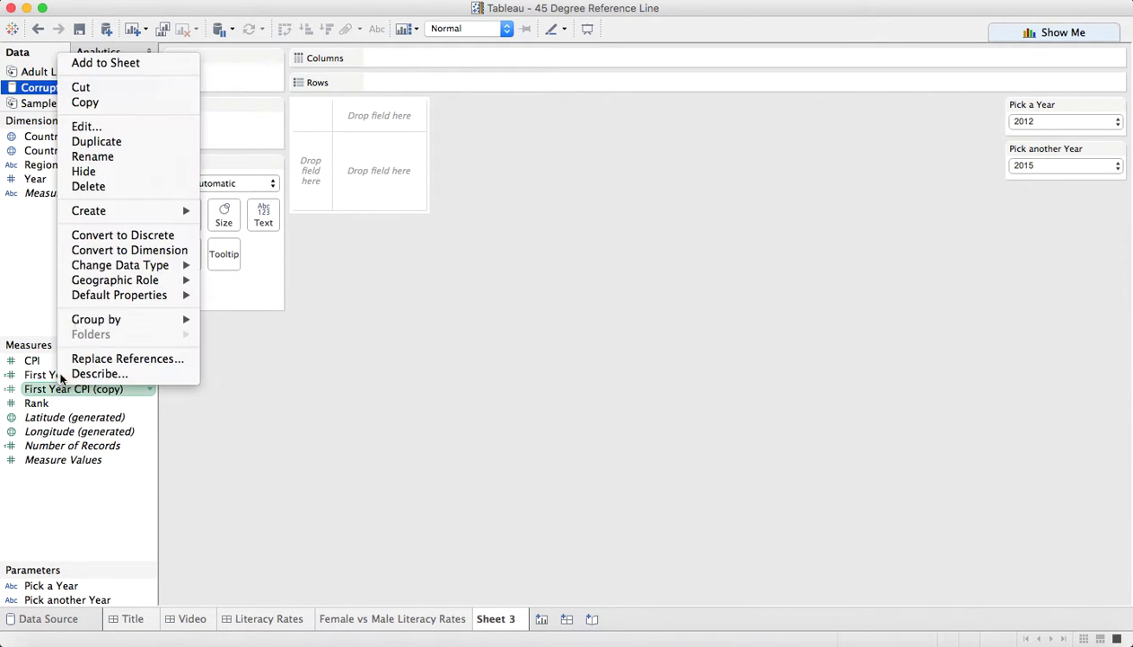
click(118, 125)
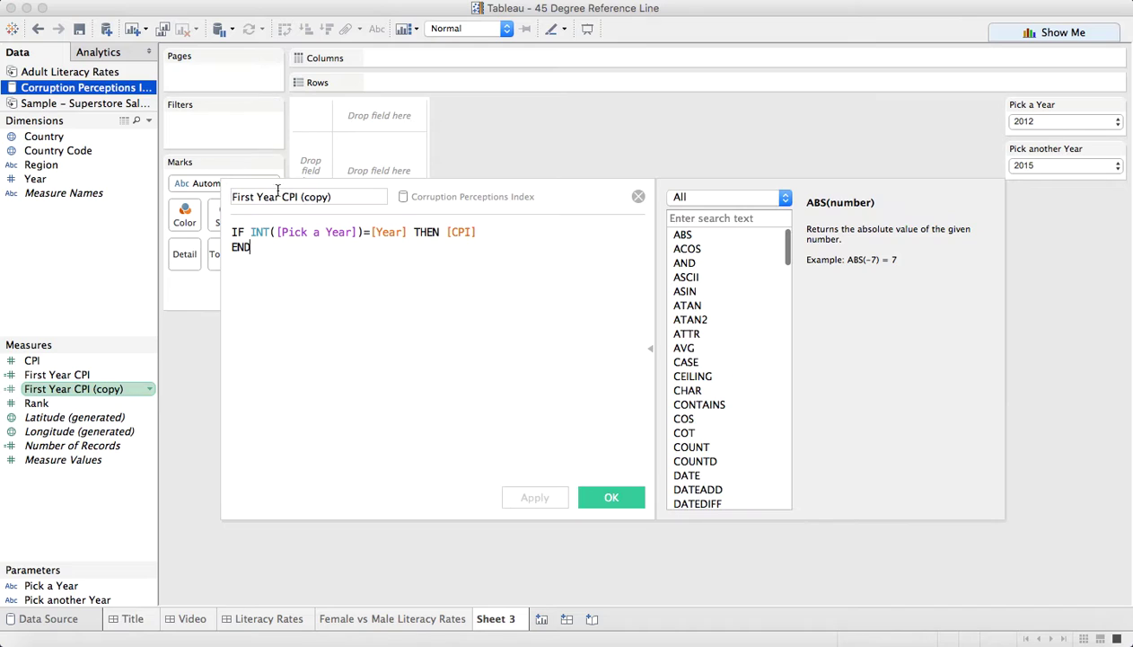
double_click(239, 197)
text(Second)
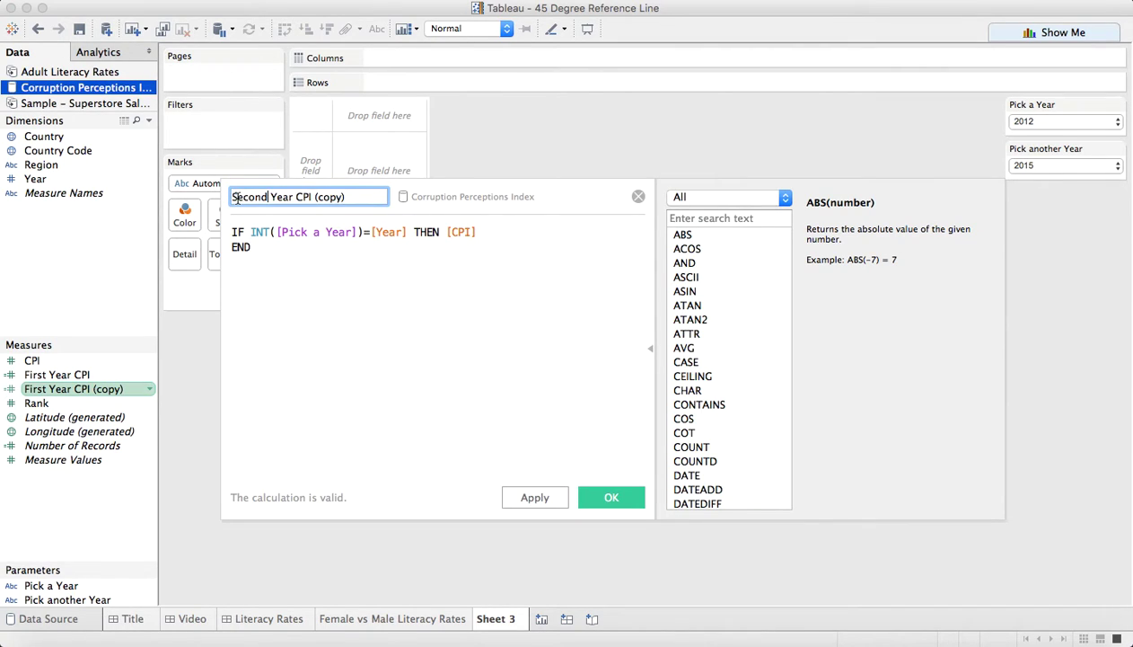
drag(314, 197, 434, 192)
key(BackSpace)
Change the parameter in the Second Year CPI formula to [Pick another Year] and save the calculation.
click(316, 231)
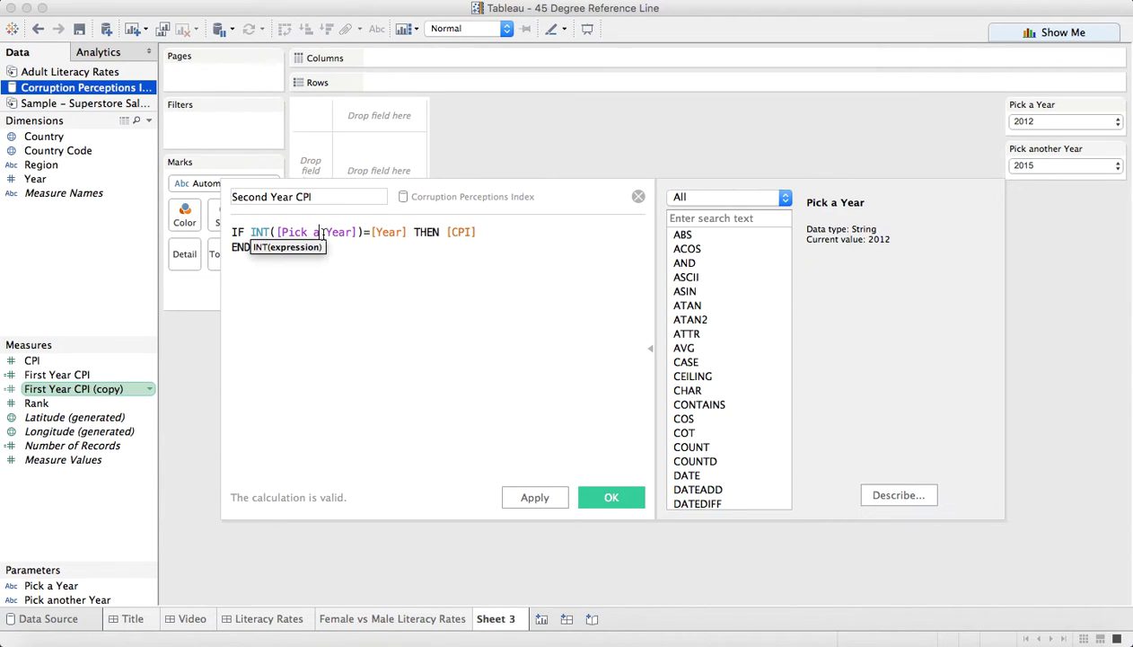
text(nother)
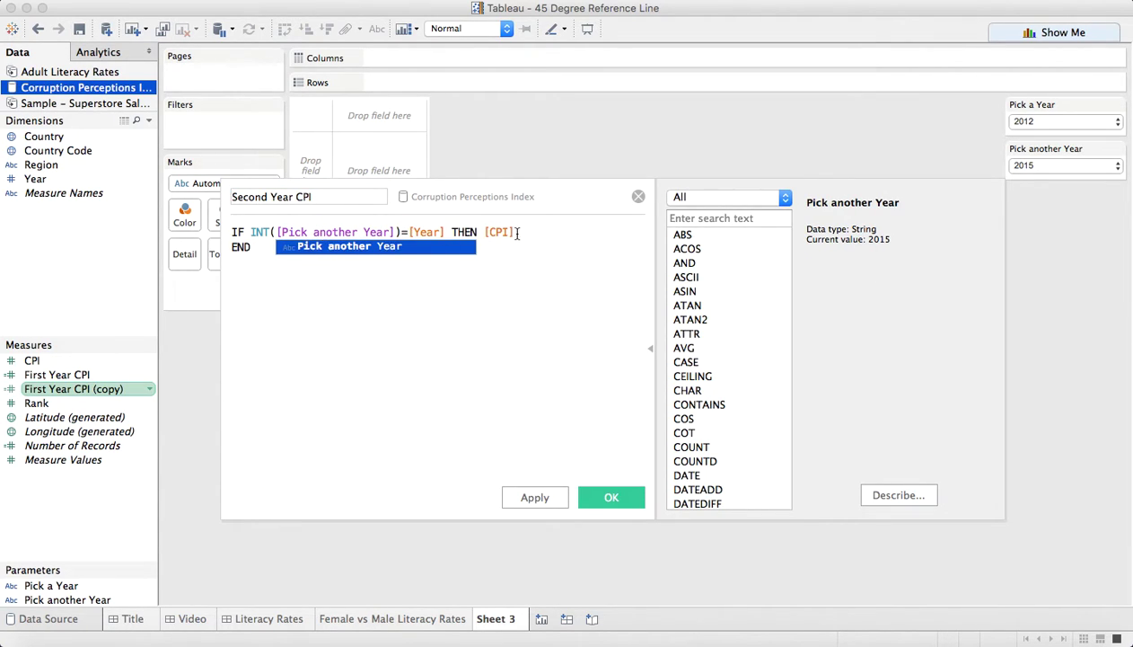
key(Escape)
click(612, 497)
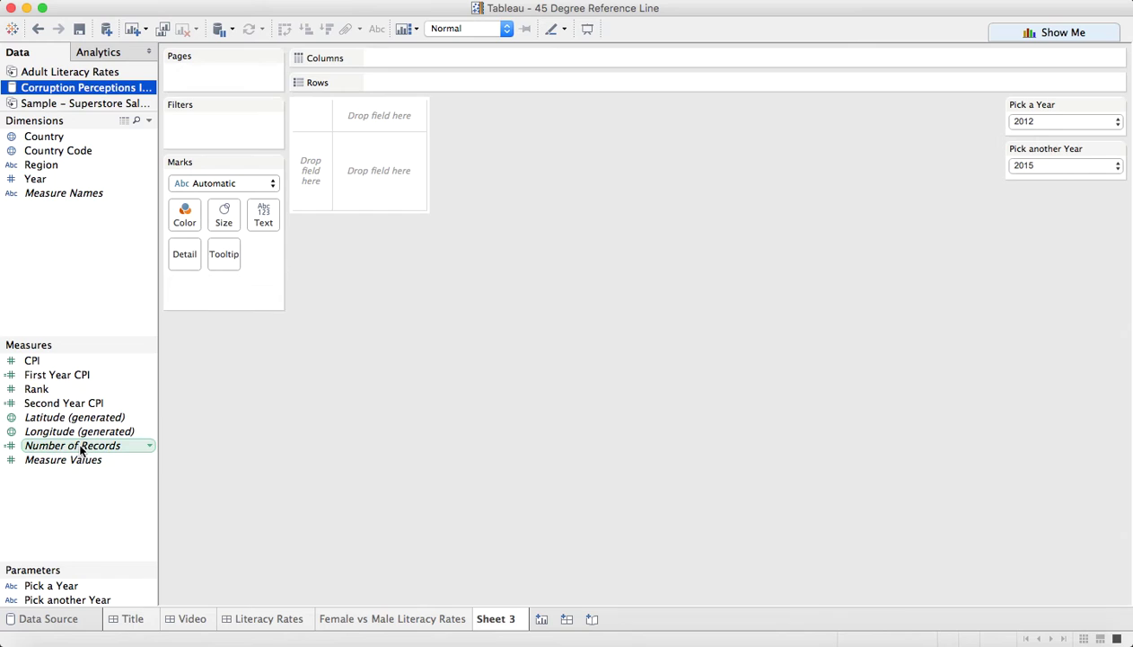
Build a scatter plot with First Year CPI on Rows, Second Year CPI on Columns and Country as detail.
double_click(56, 374)
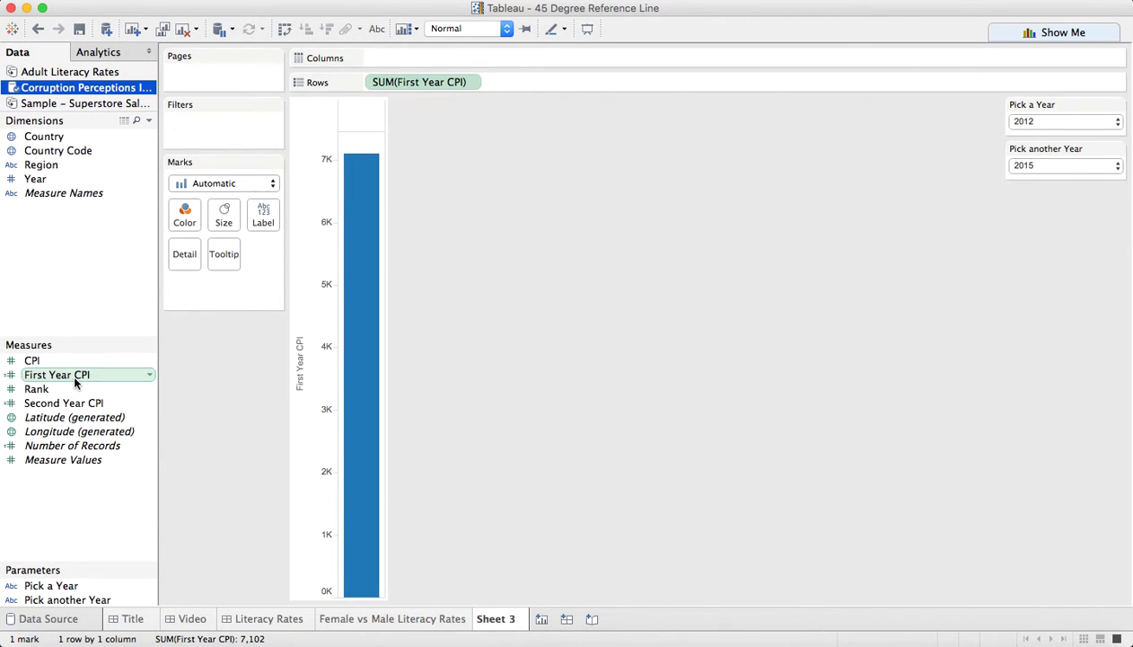
double_click(71, 404)
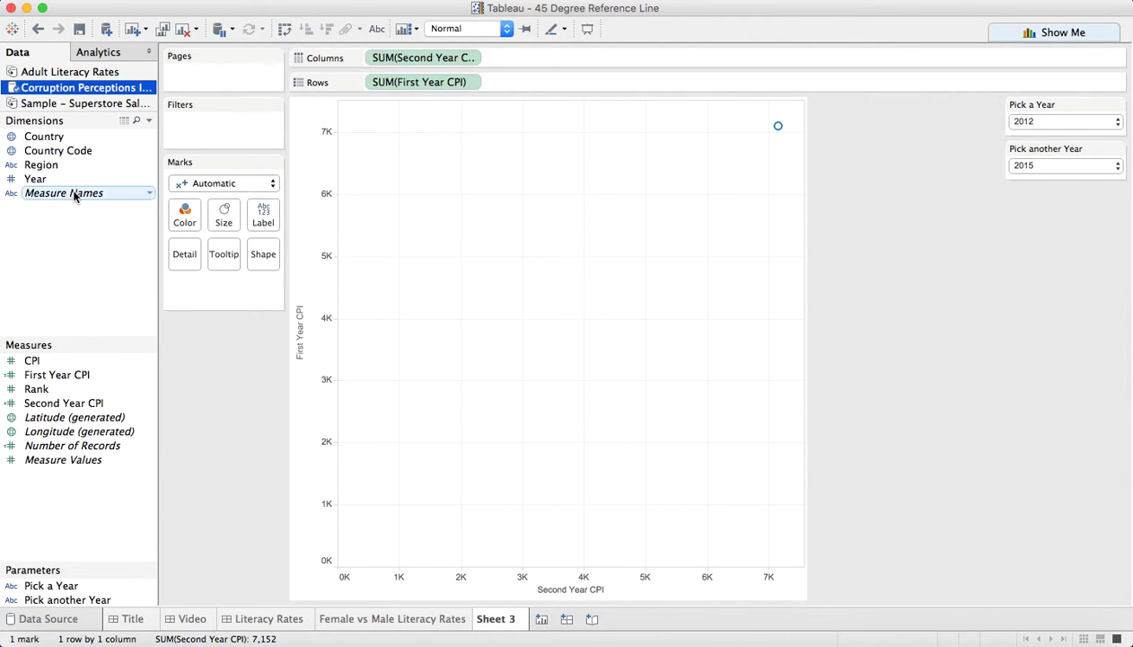
drag(47, 137, 189, 269)
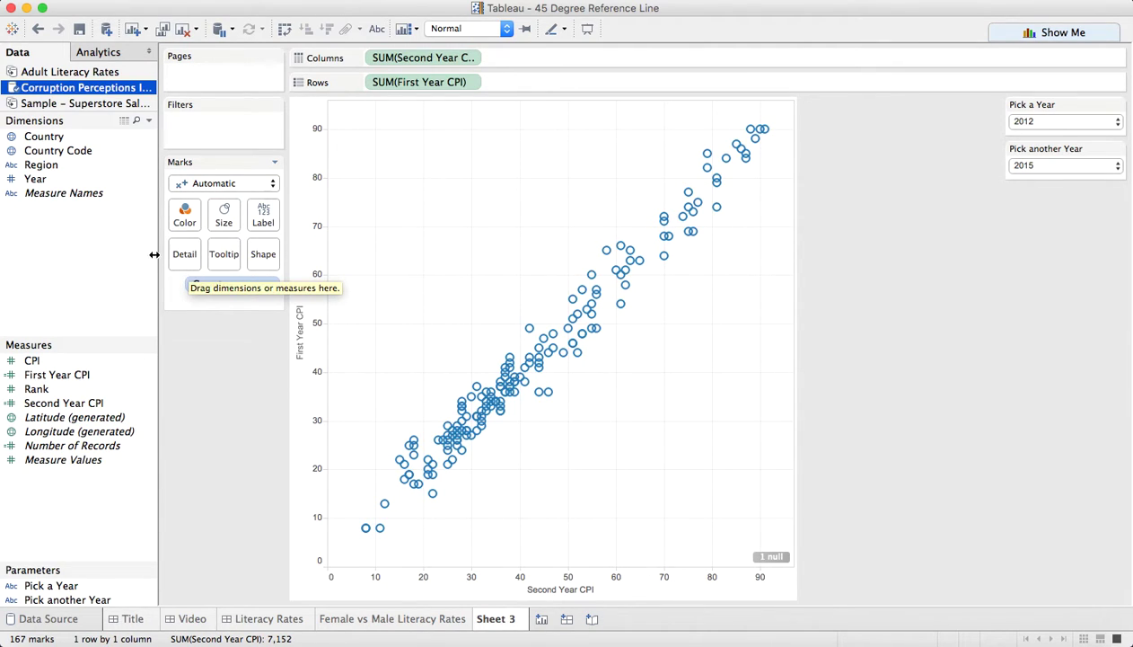
Try coloring the marks by Region, remove that field again, and change the mark type to Circle.
drag(81, 168, 179, 210)
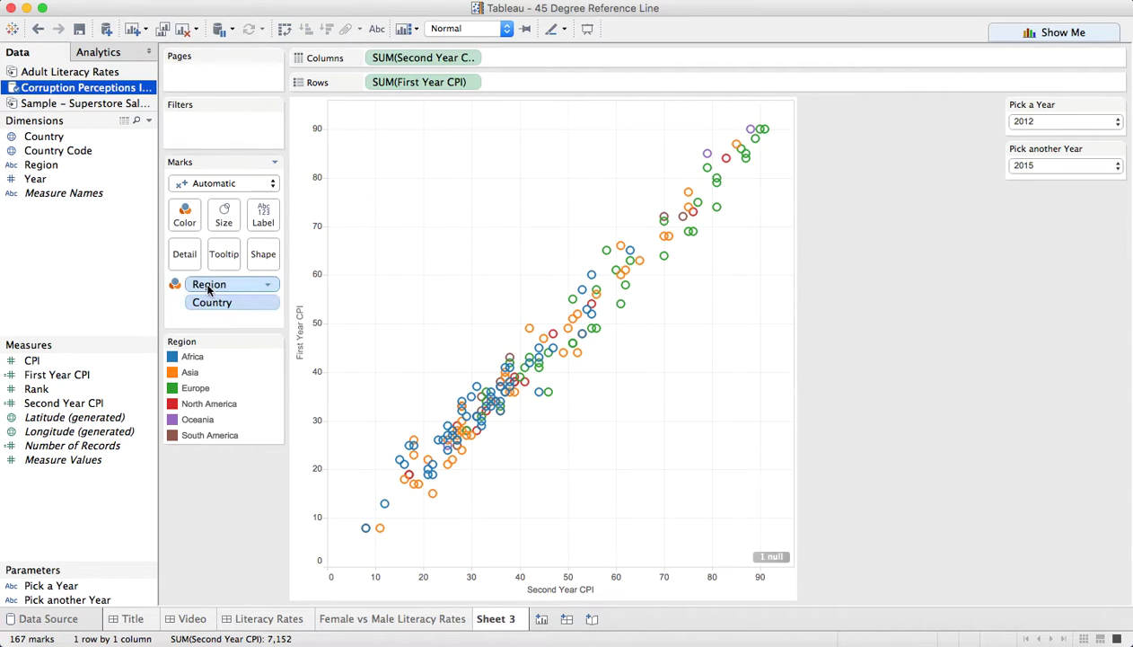
drag(208, 286, 70, 281)
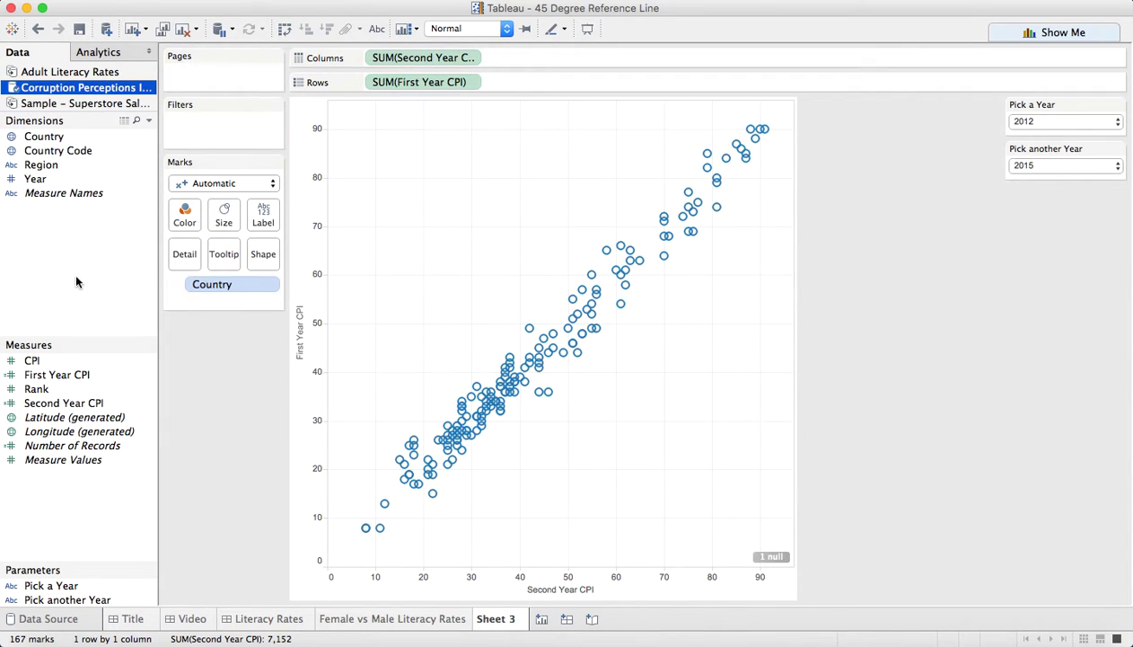
click(217, 184)
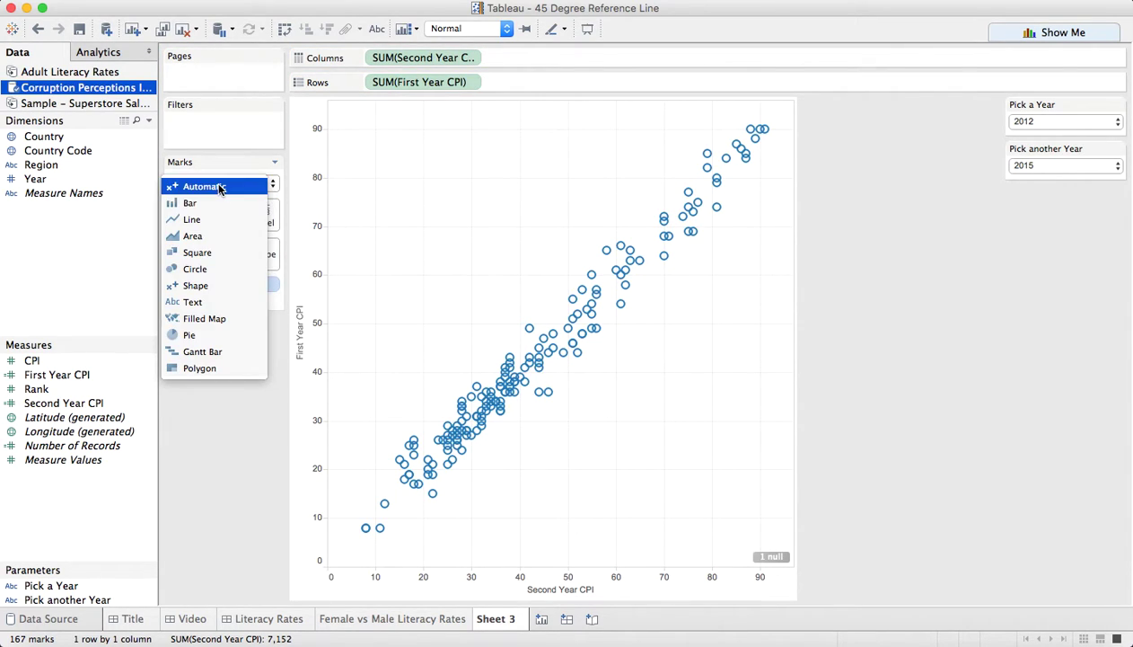
click(199, 269)
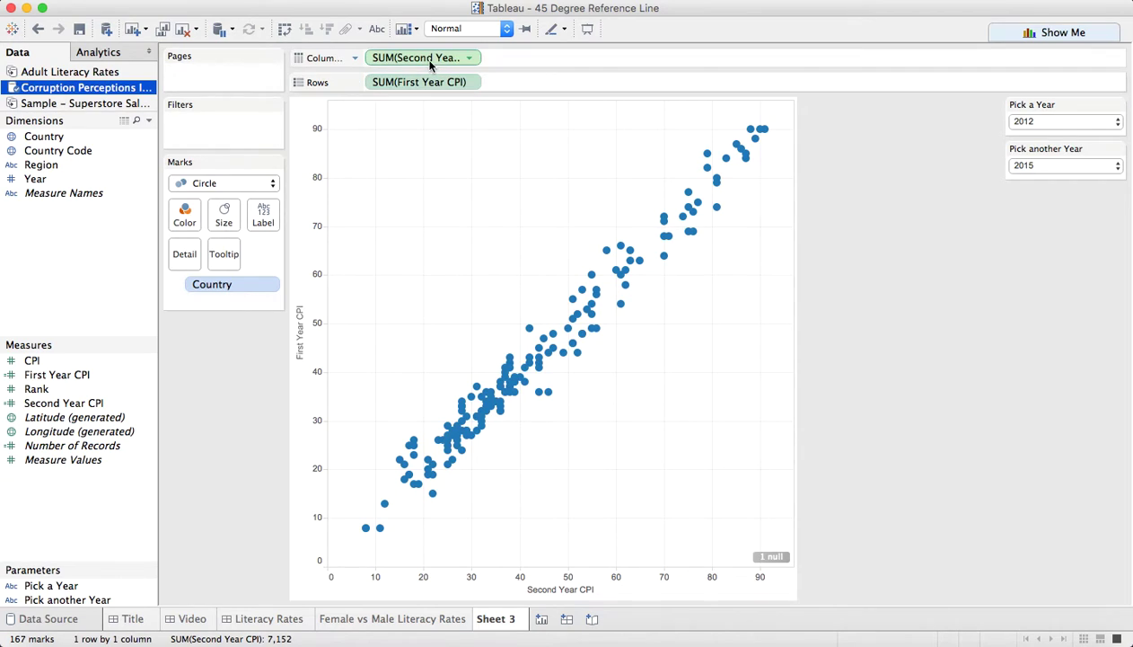
Add SUM(Second Year CPI) to Rows as a synchronized dual axis and remove Measure Names from all marks.
drag(429, 57, 515, 82)
click(587, 81)
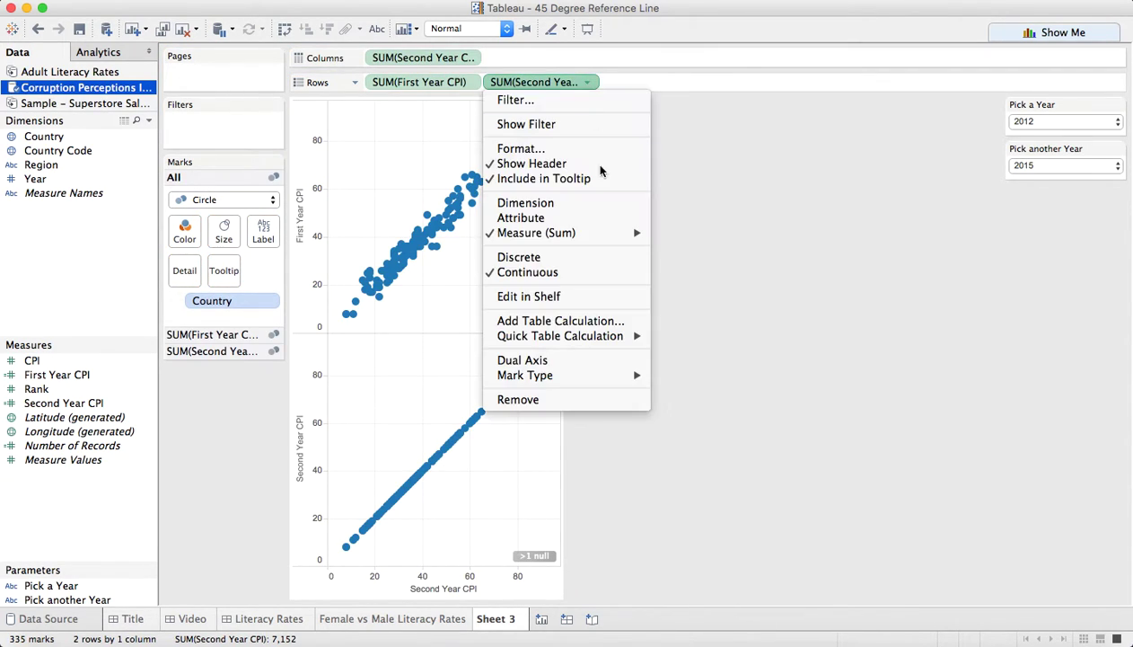
click(597, 360)
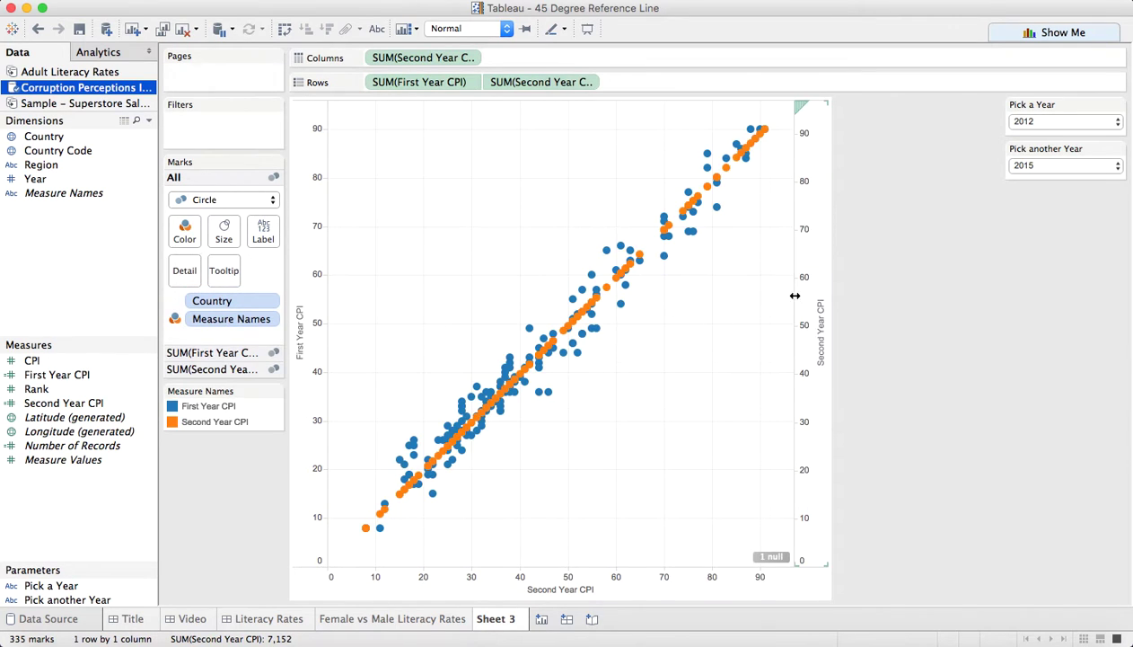
right_click(804, 278)
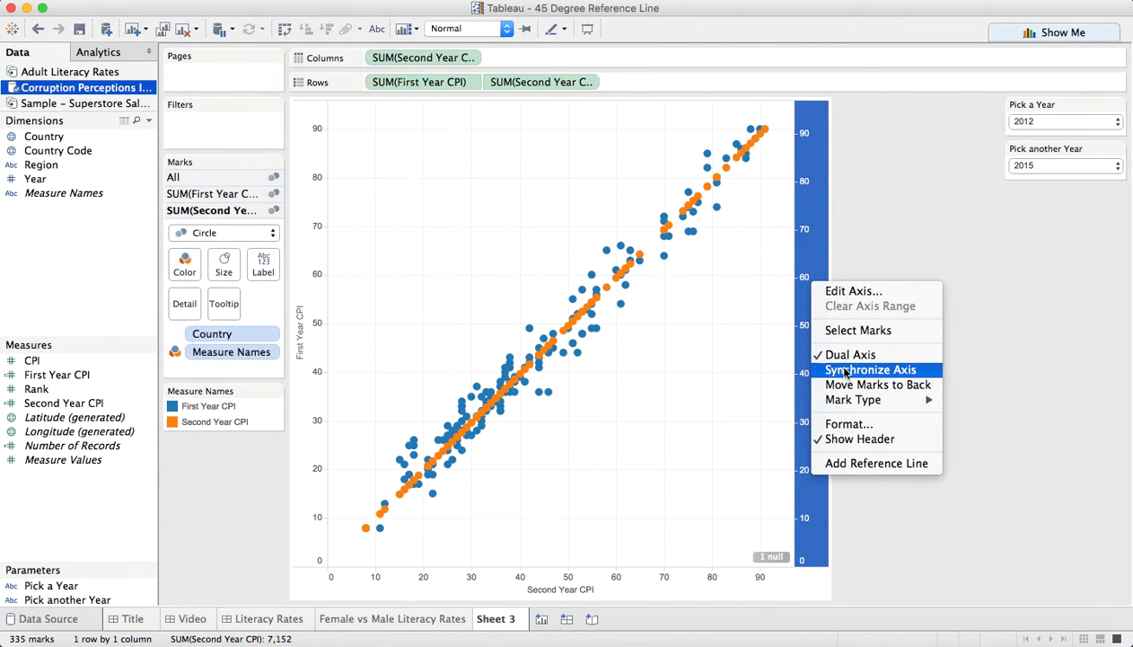
click(845, 370)
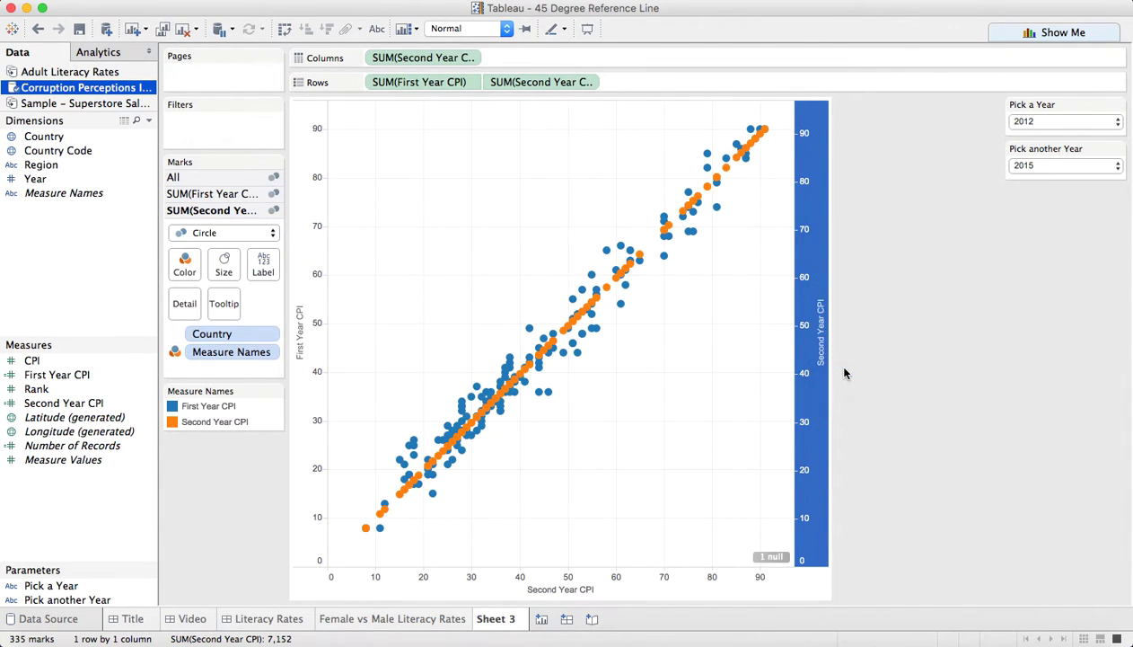
click(220, 178)
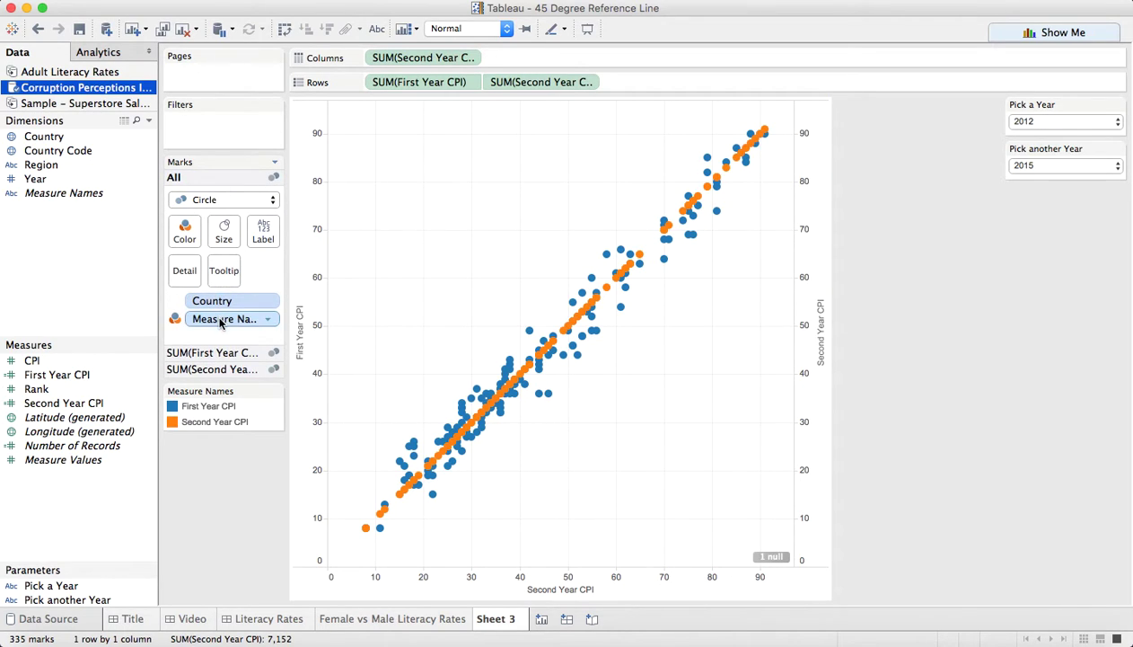
drag(224, 319, 103, 305)
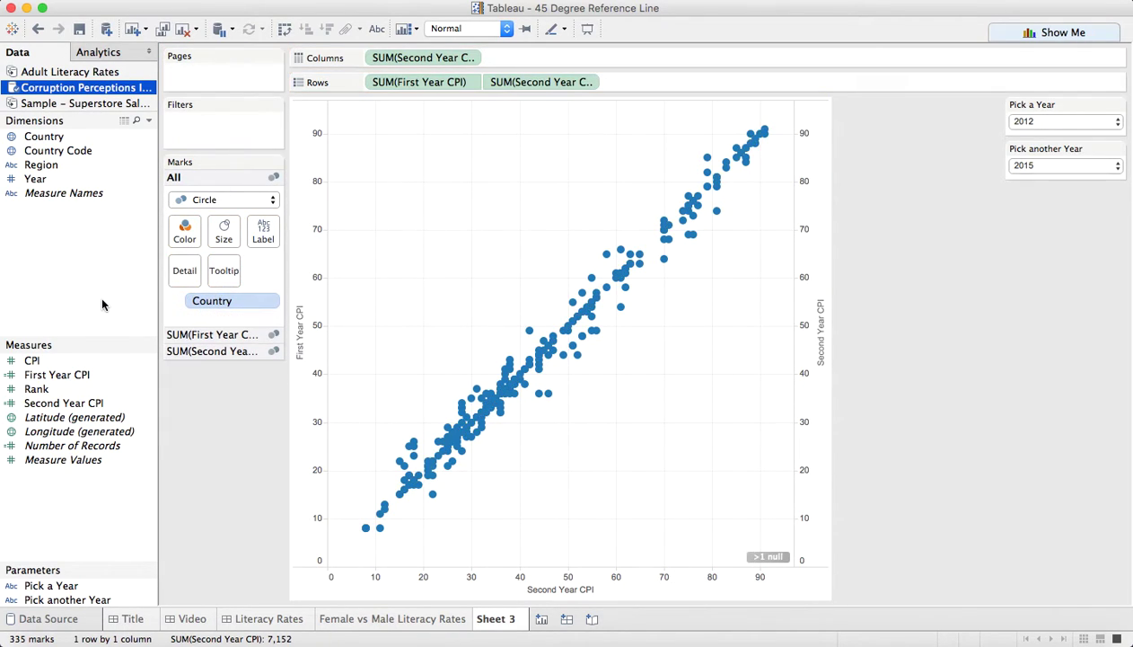
Hide the SUM(Second Year CPI) marks by giving them the smallest size, 0% transparency and no border.
click(207, 351)
click(223, 263)
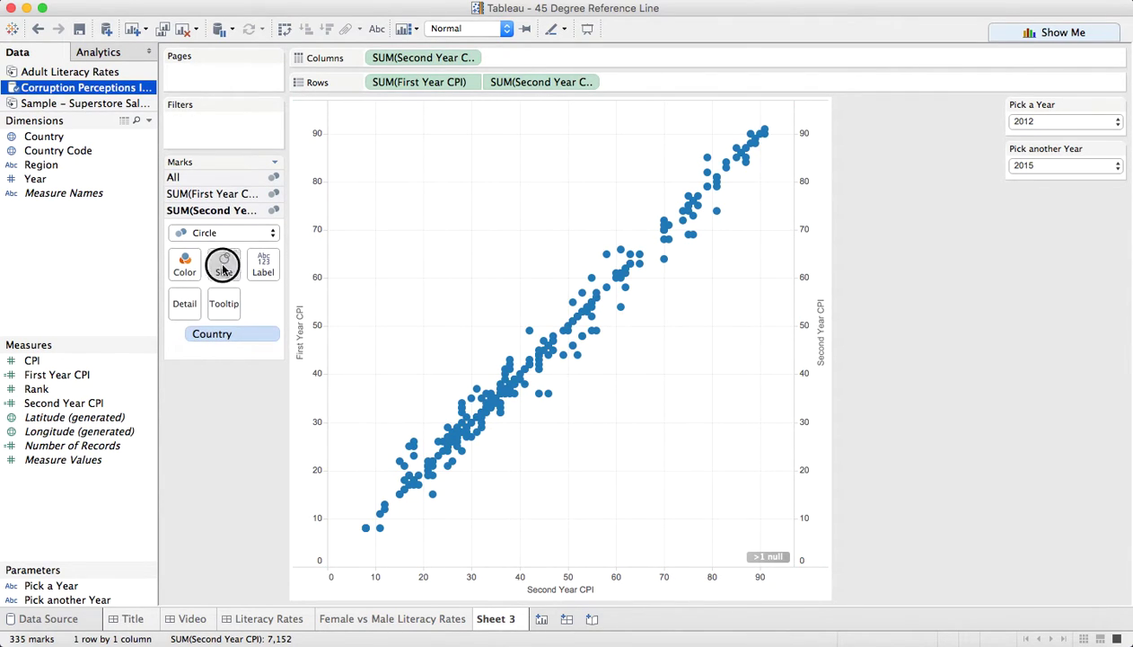
click(184, 263)
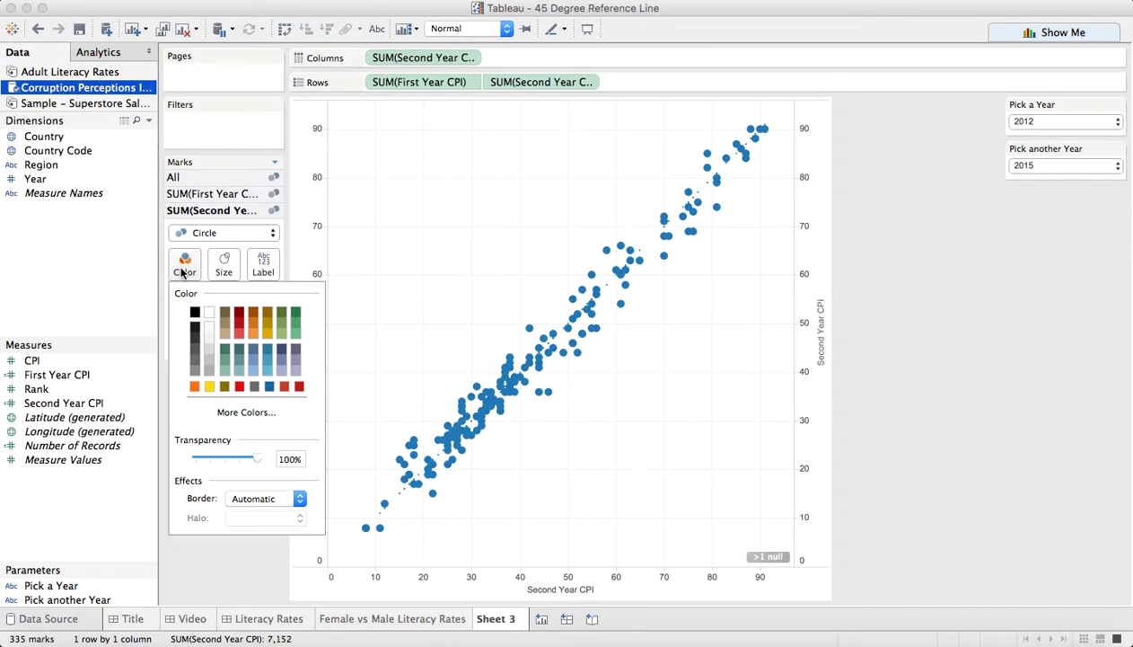
drag(257, 459, 165, 450)
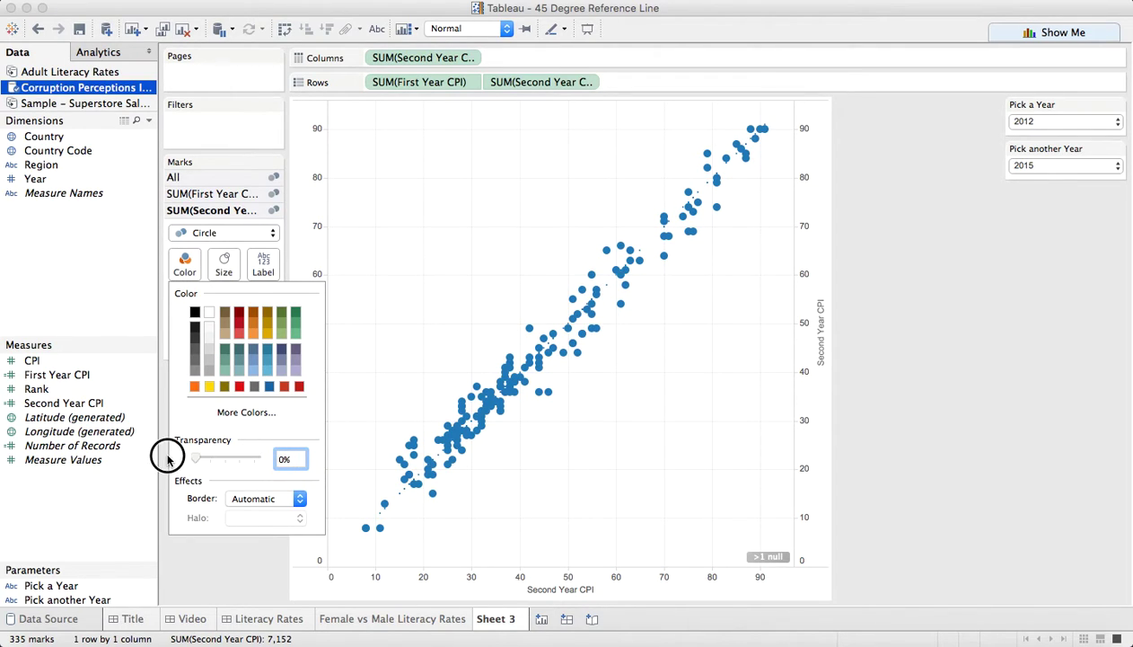
click(259, 498)
click(281, 353)
click(440, 243)
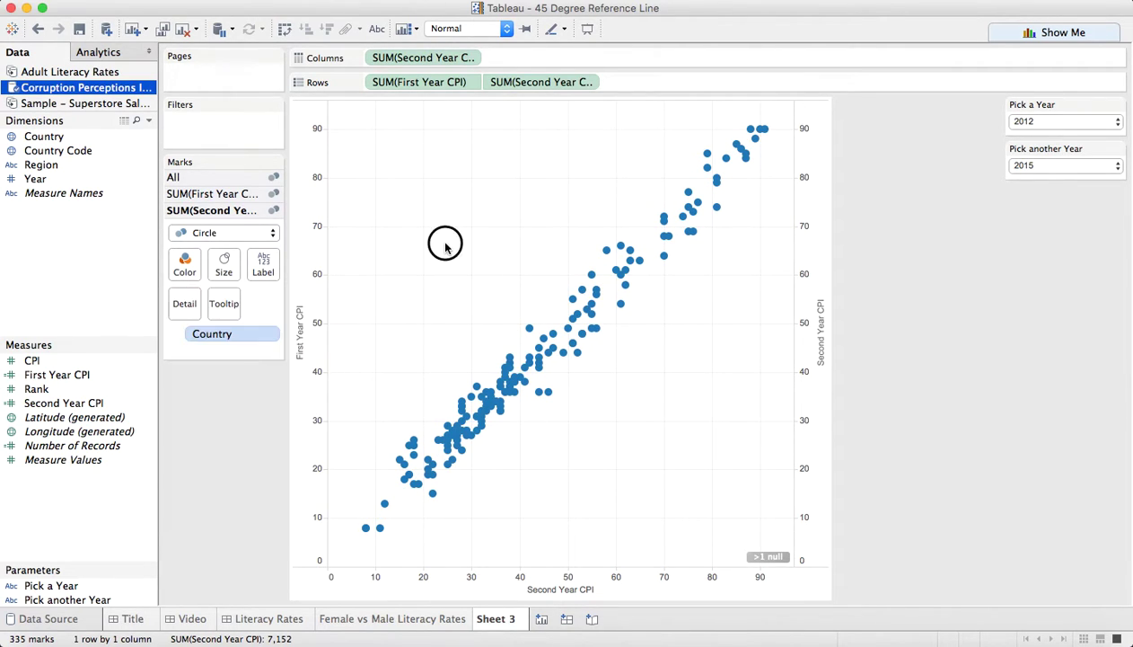
Show a trend line for SUM(Second Year CPI) as the 45 degree line and inspect its equation.
right_click(708, 426)
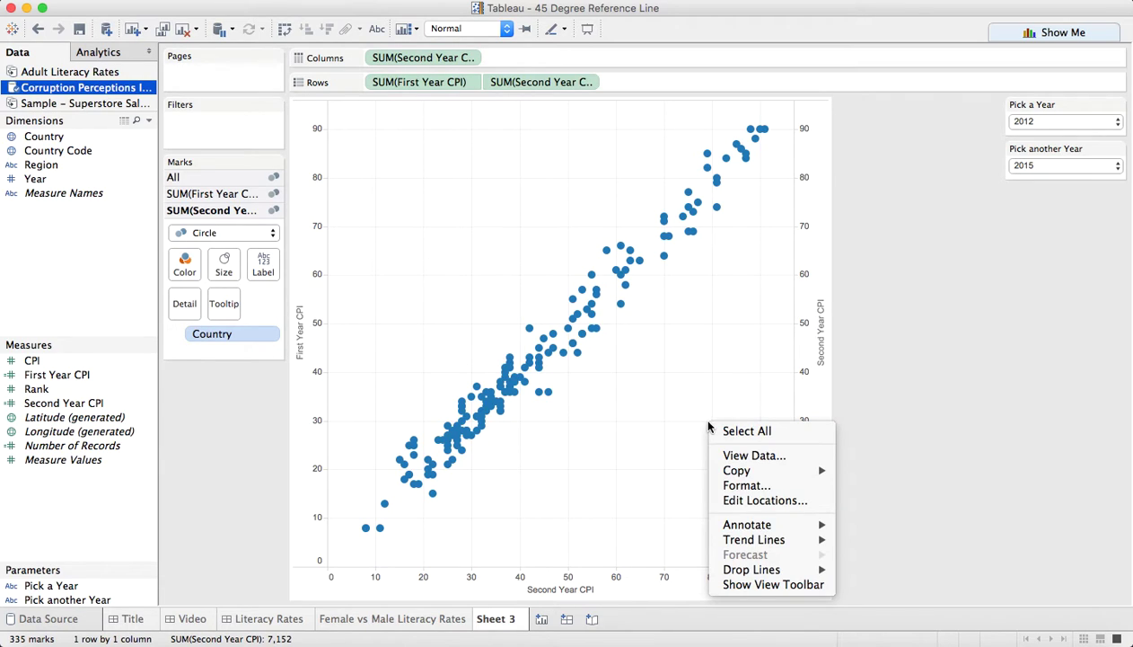
mouse_move(792, 539)
mouse_move(978, 543)
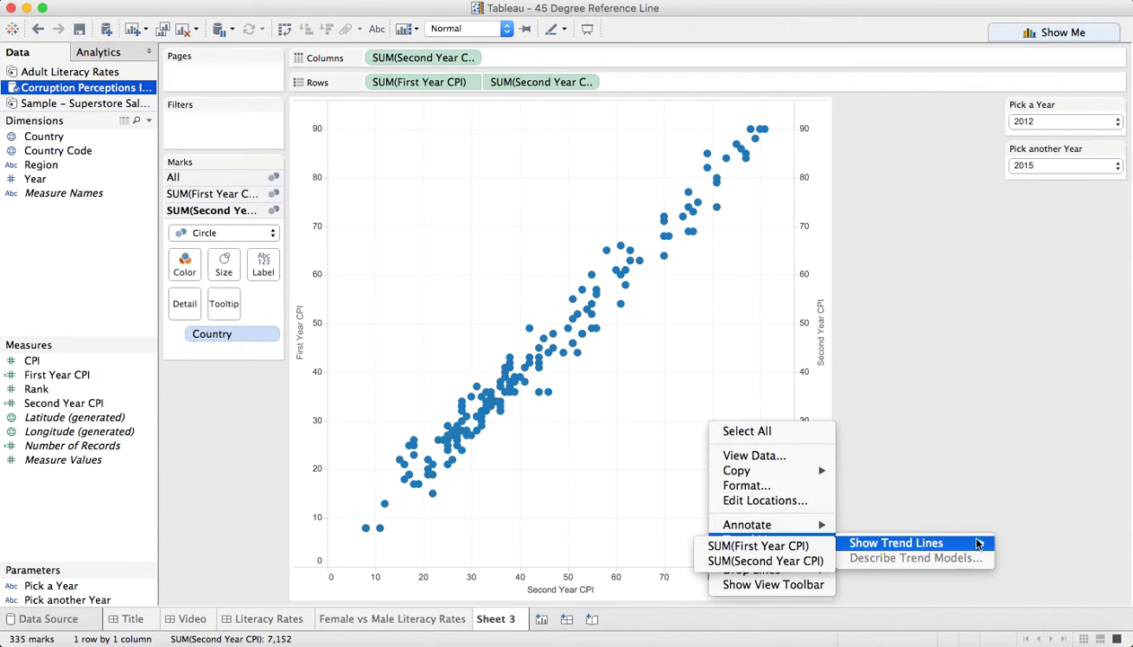
click(799, 561)
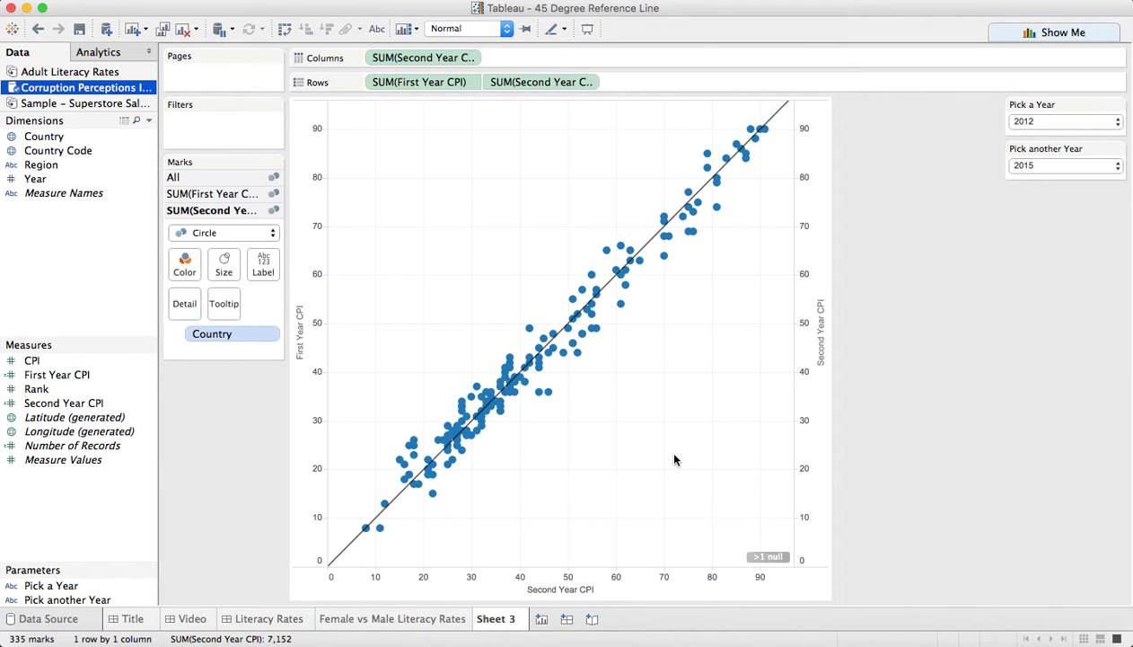
mouse_move(791, 107)
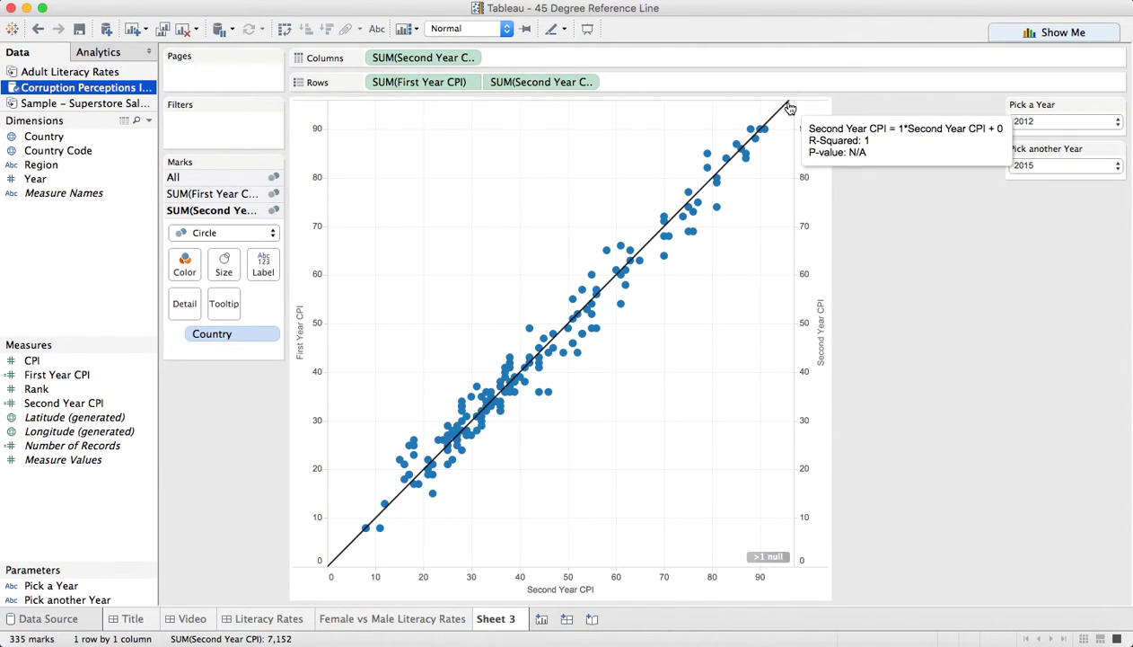
Give the First Year CPI axis a fixed range from 0 to 100.
right_click(827, 185)
click(893, 274)
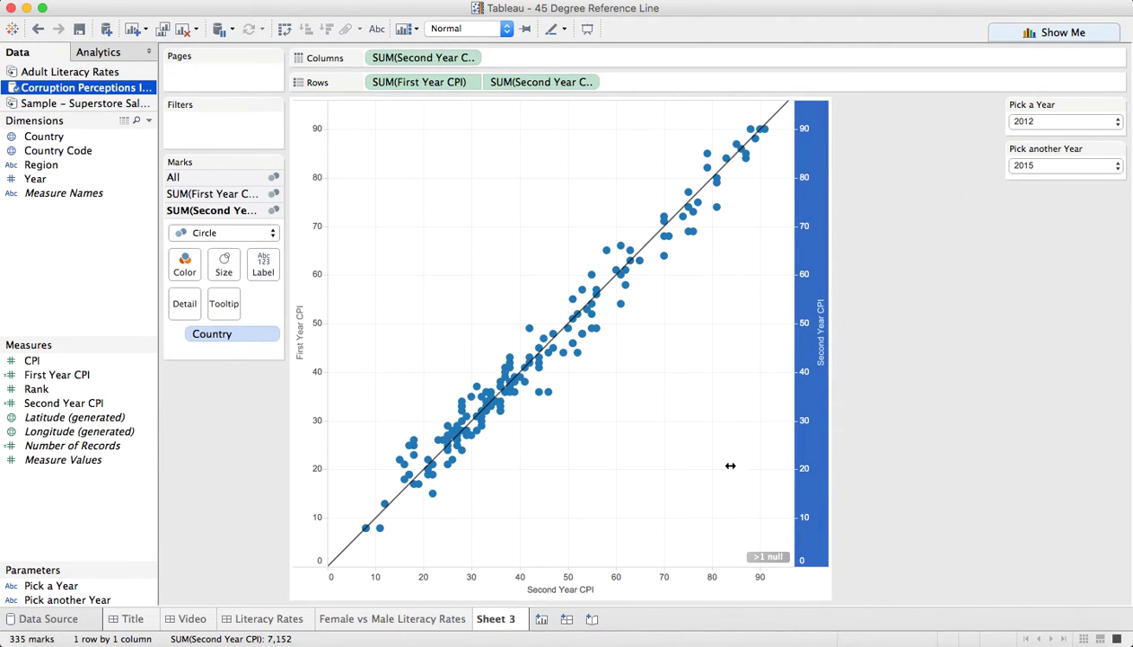
click(318, 363)
double_click(318, 363)
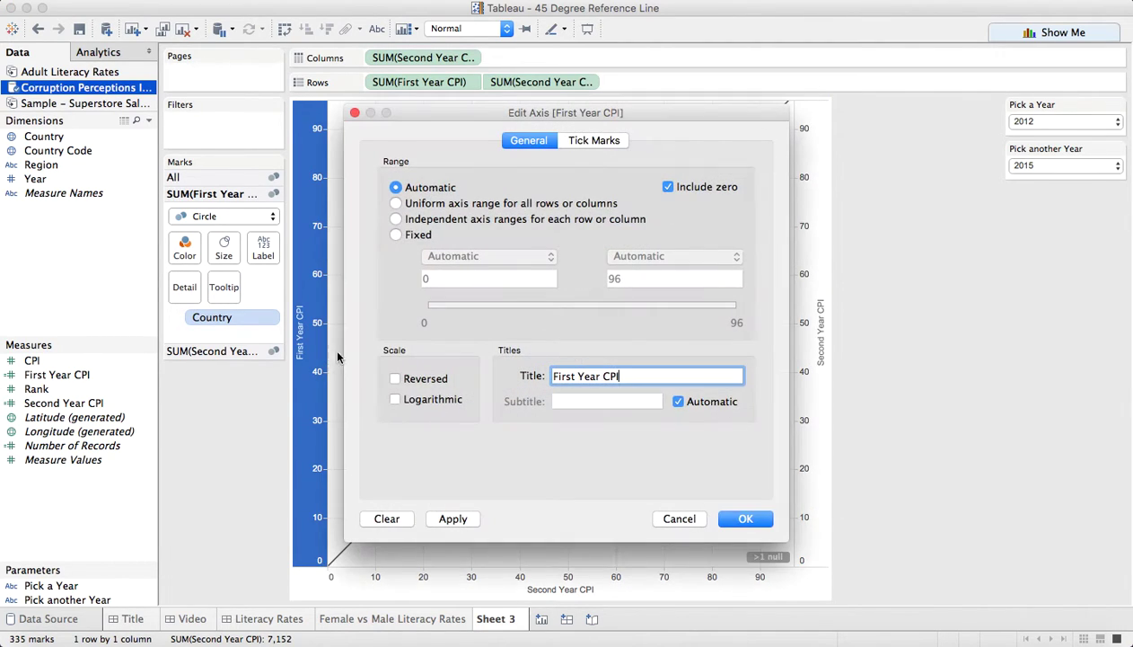
click(395, 234)
click(443, 278)
key(Tab)
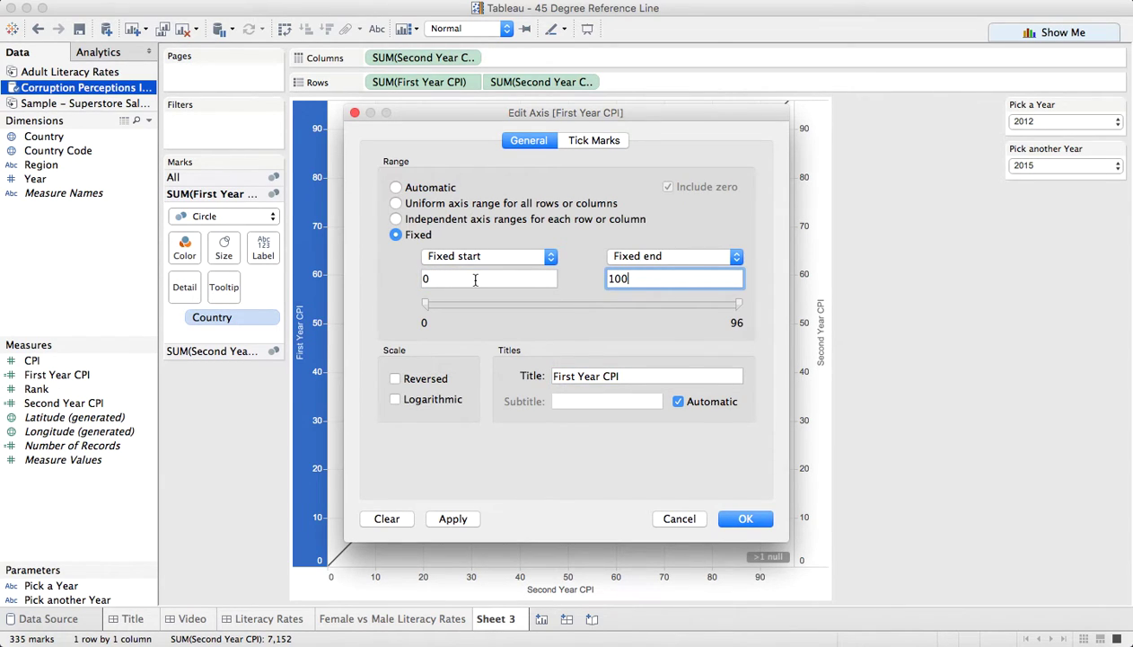
click(734, 516)
scroll(580, 579, up, 3)
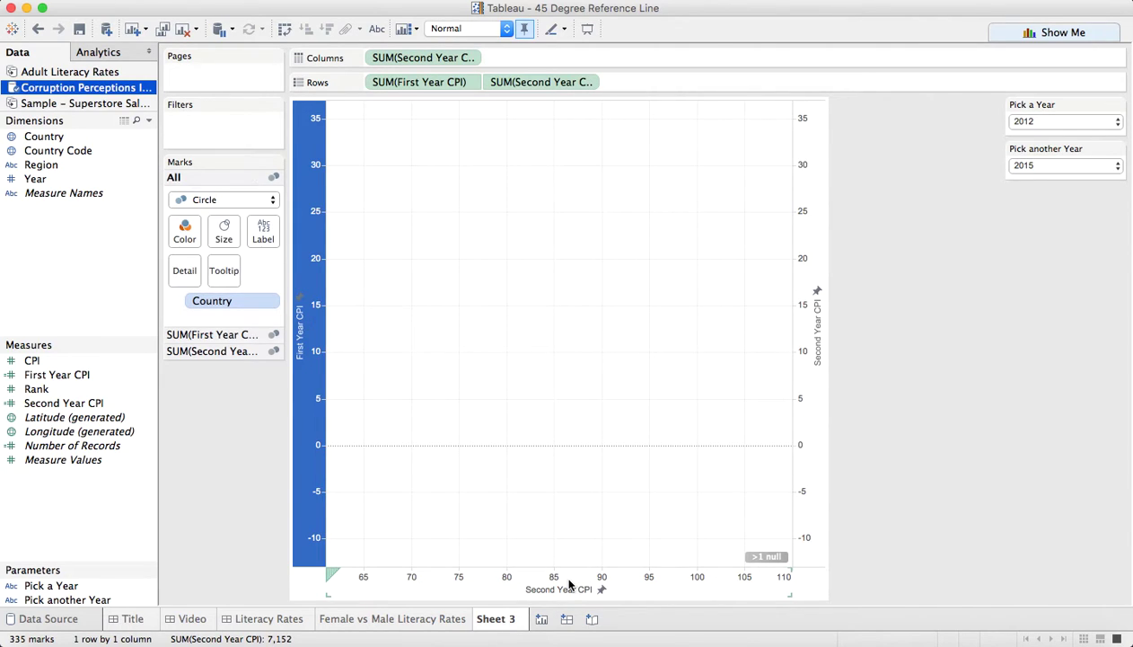
Set the fixed range of the horizontal Second Year CPI axis to 0 through 100.
double_click(571, 579)
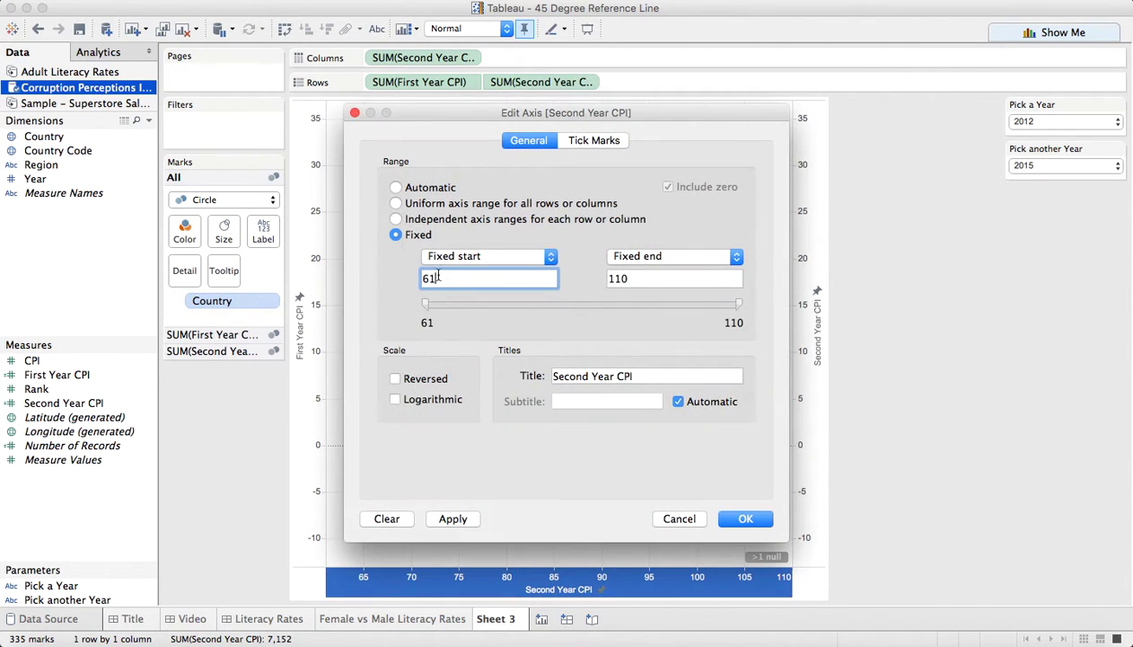
key(BackSpace)
key(BackSpace)
text(0)
key(Tab)
text(10)
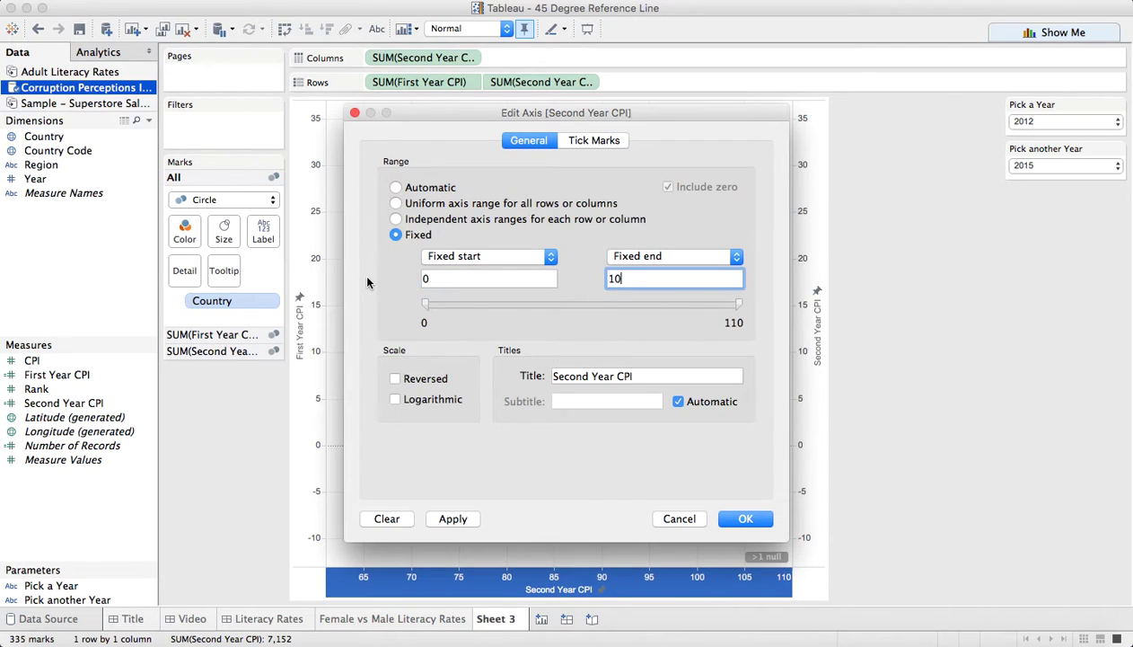
text(0)
key(Tab)
click(743, 519)
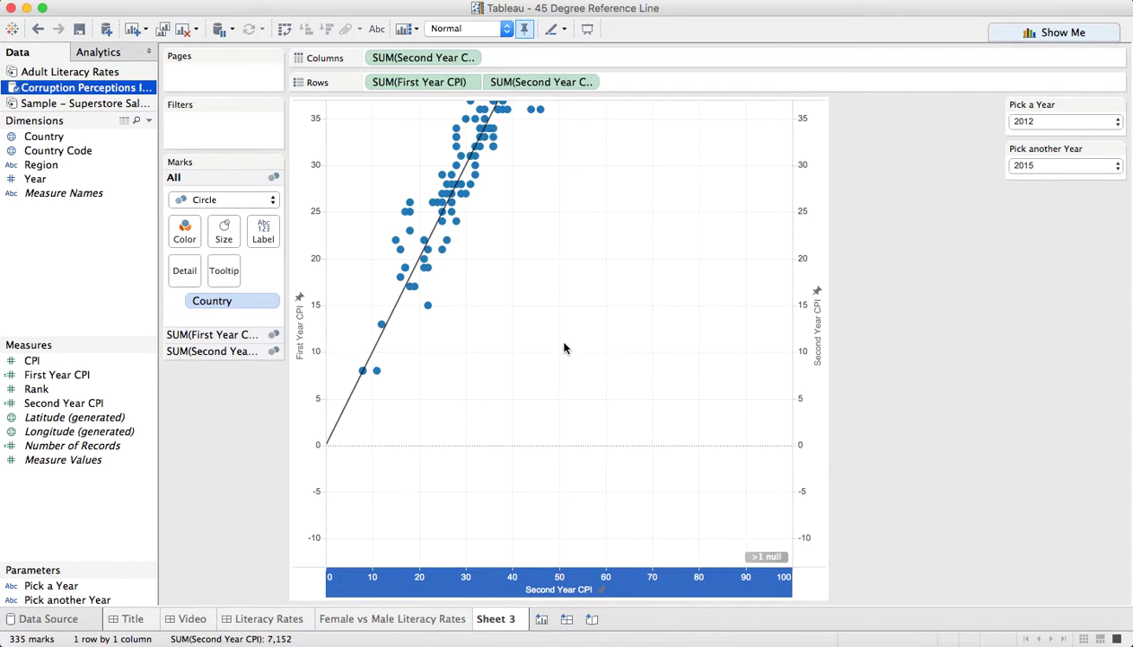
Reset the fixed range of the First Year CPI axis to start at 0 and end at 100.
right_click(305, 271)
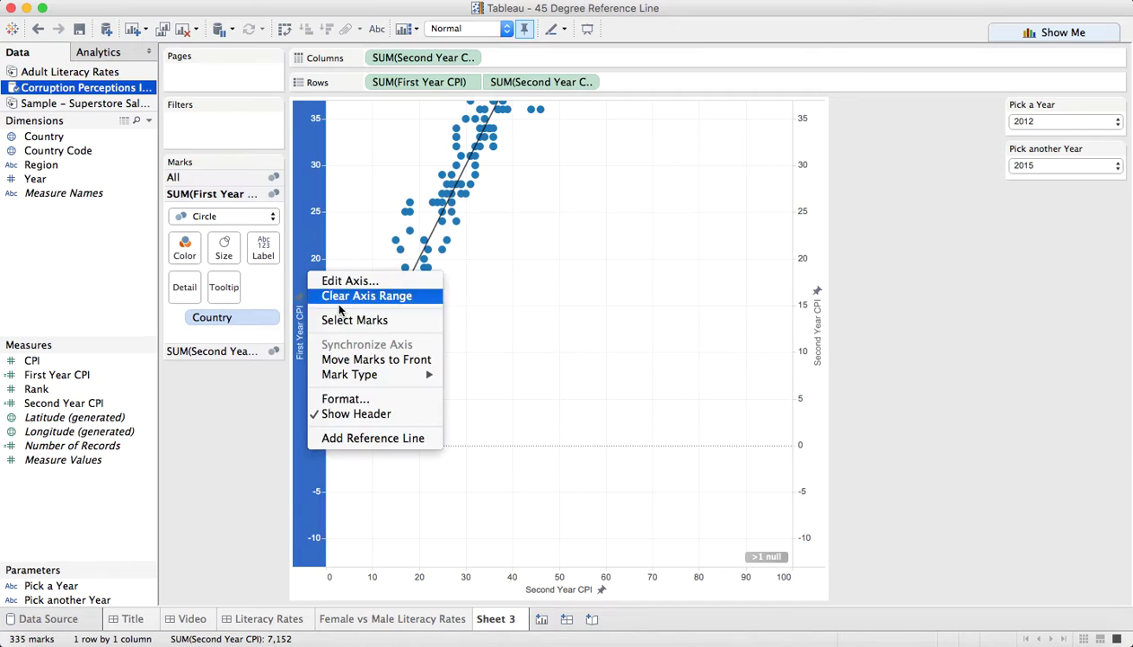
click(350, 281)
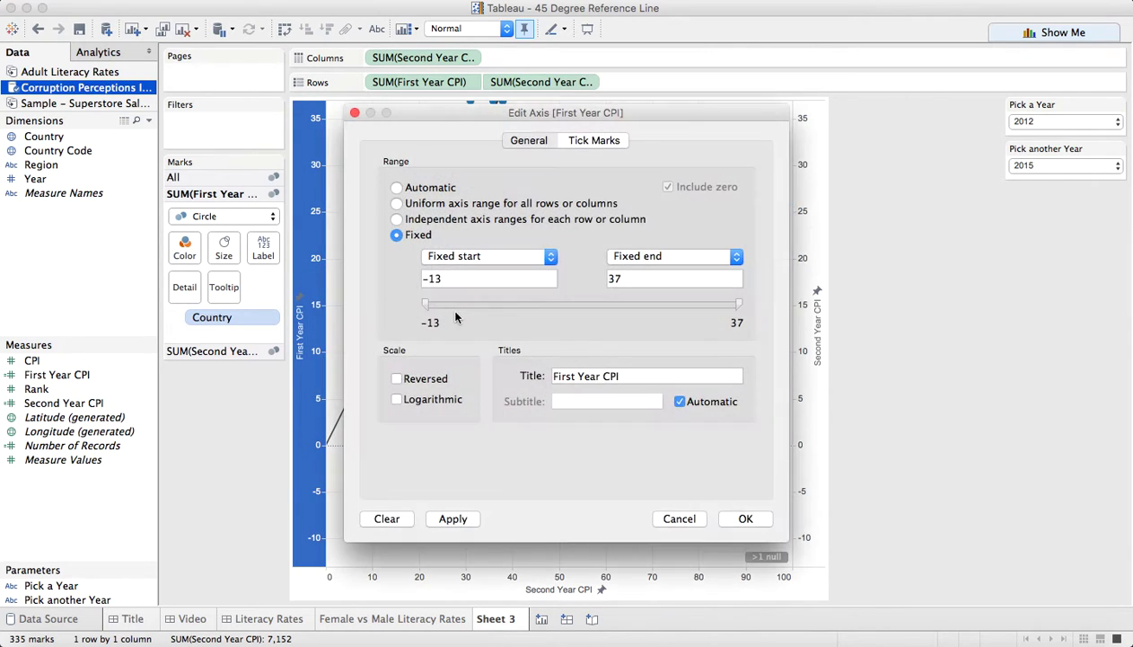
key(super+a)
text(0)
key(Tab)
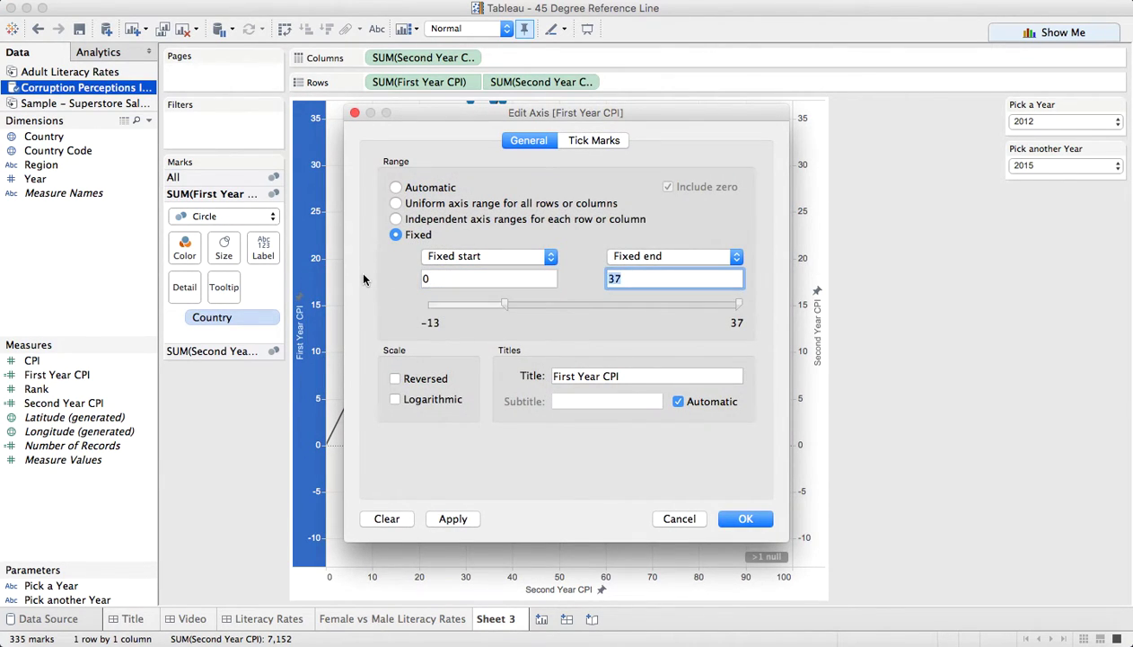
text(100)
key(Tab)
click(745, 518)
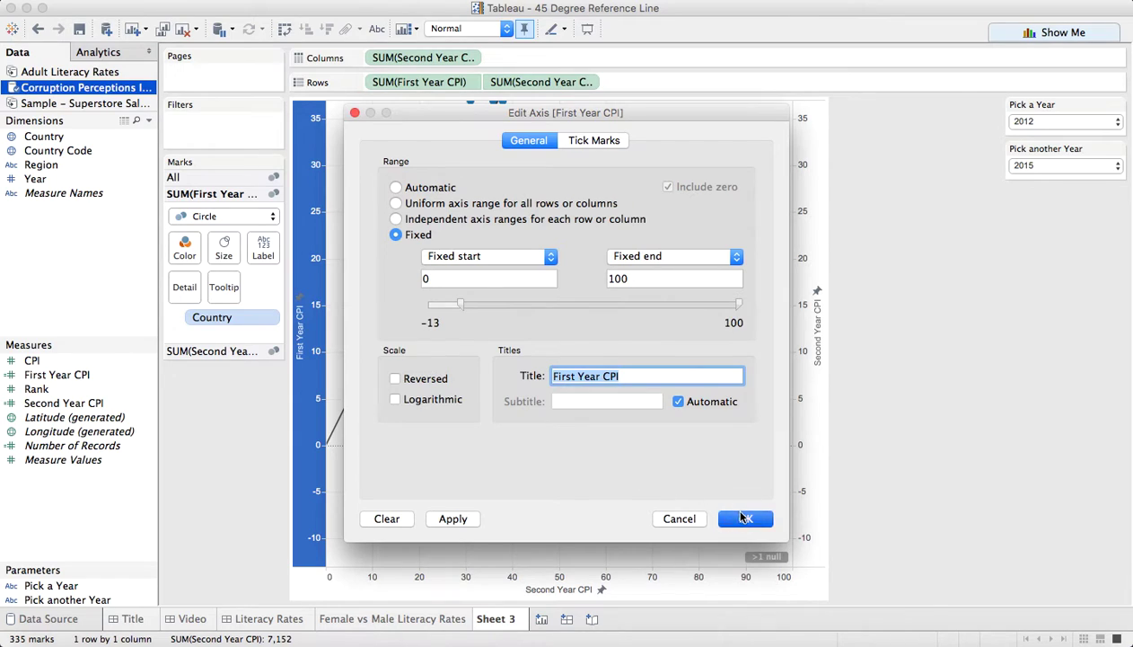
click(725, 440)
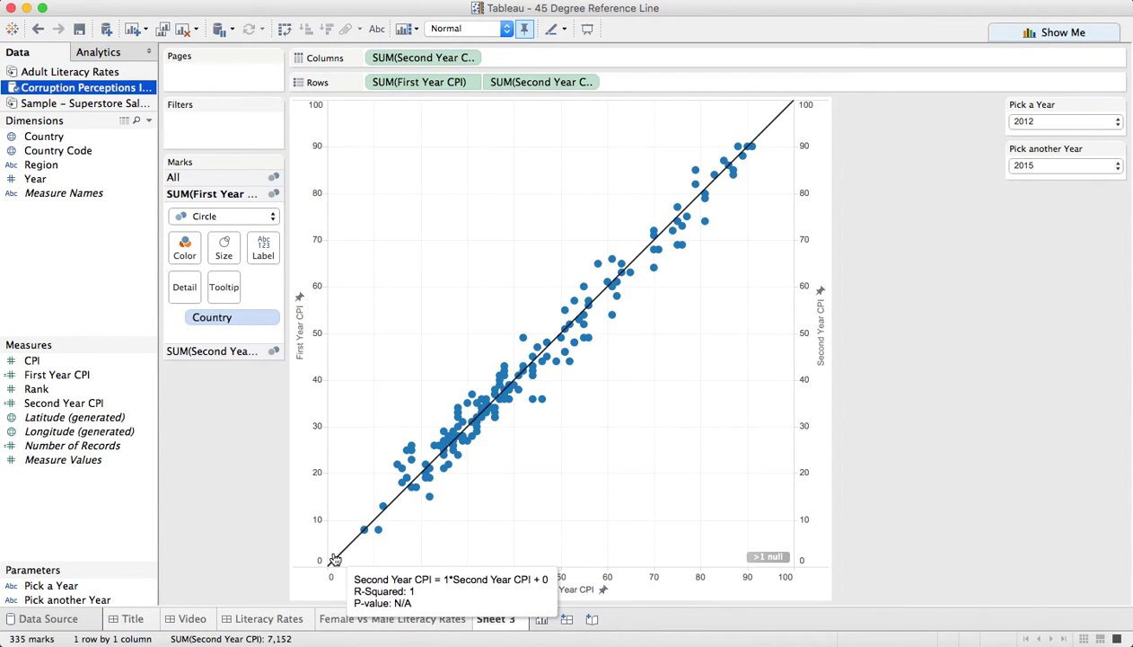
Hide the header of the secondary Second Year CPI axis and the null-values indicator.
right_click(821, 359)
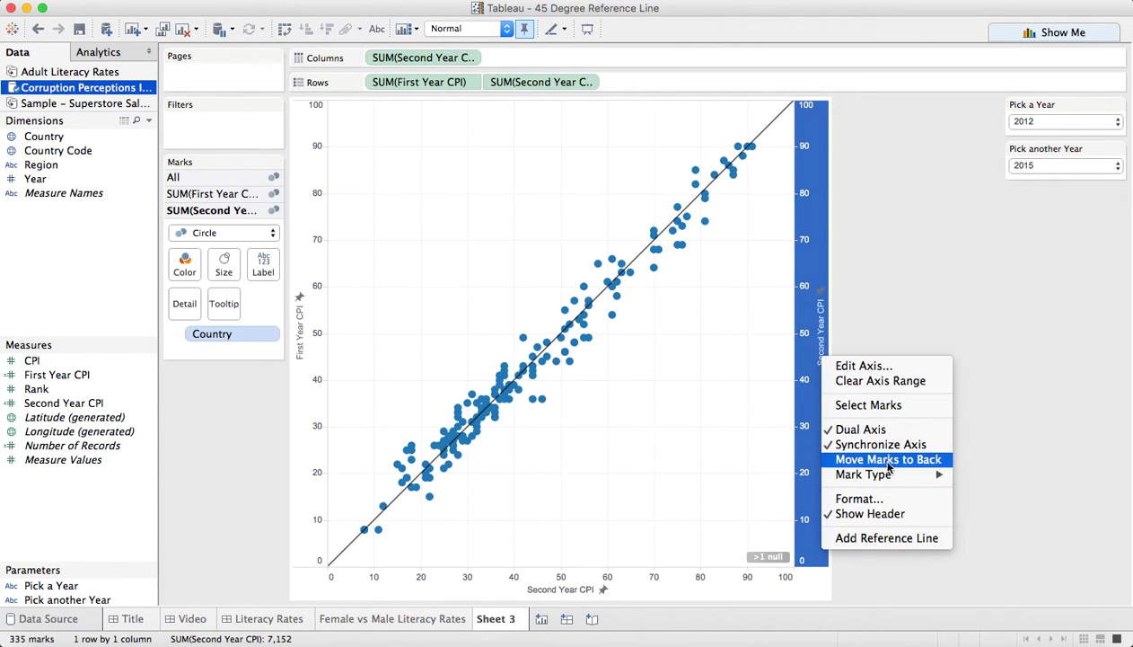
click(870, 513)
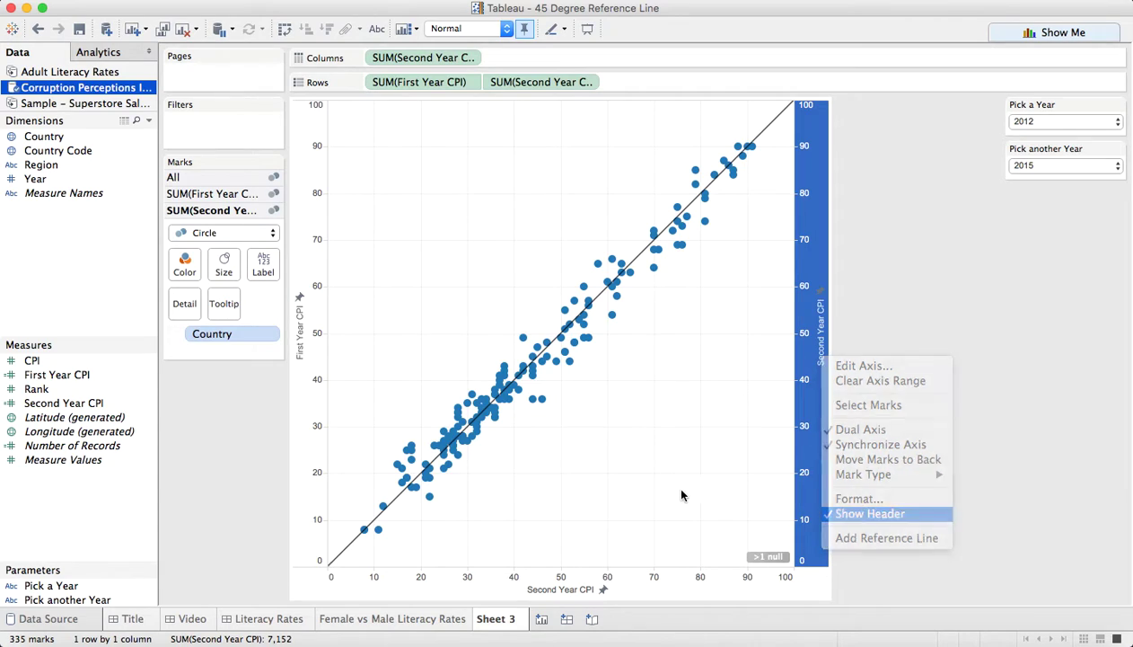
right_click(766, 554)
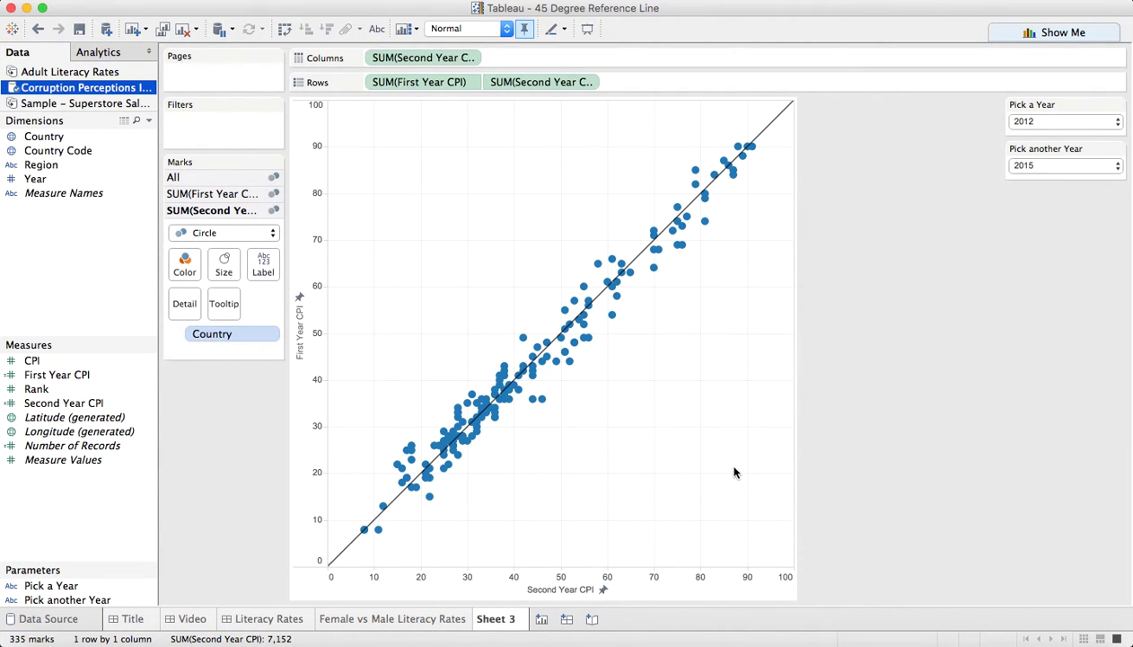
Try 2014 for the Pick another Year parameter, and set it to 2013.
click(1023, 165)
click(1024, 165)
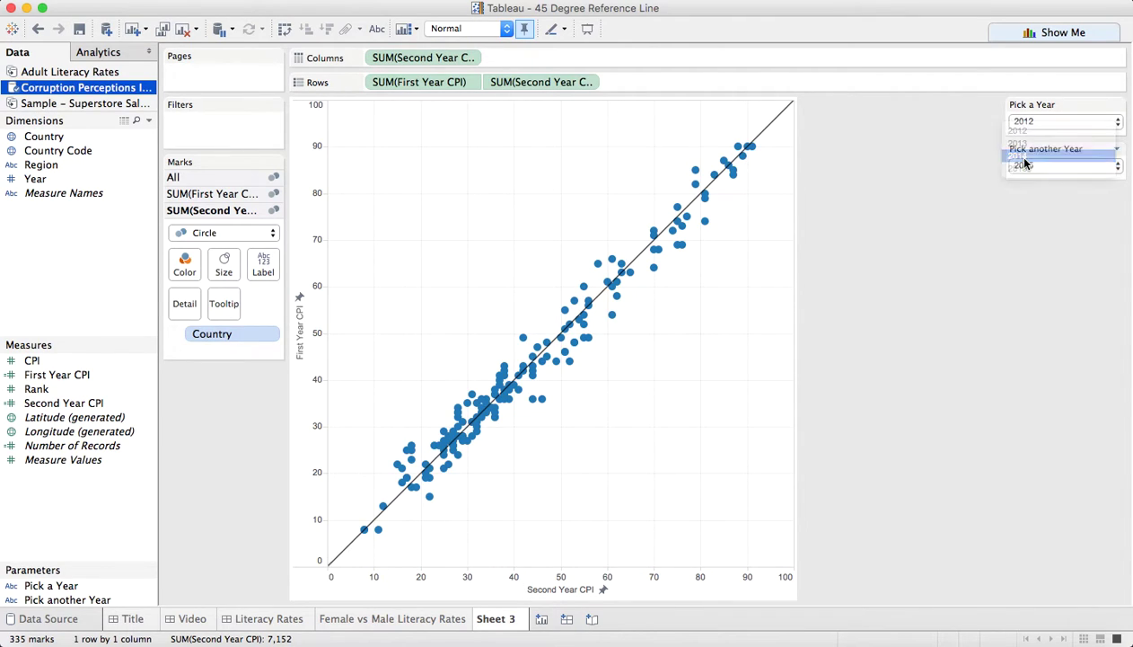
click(1025, 164)
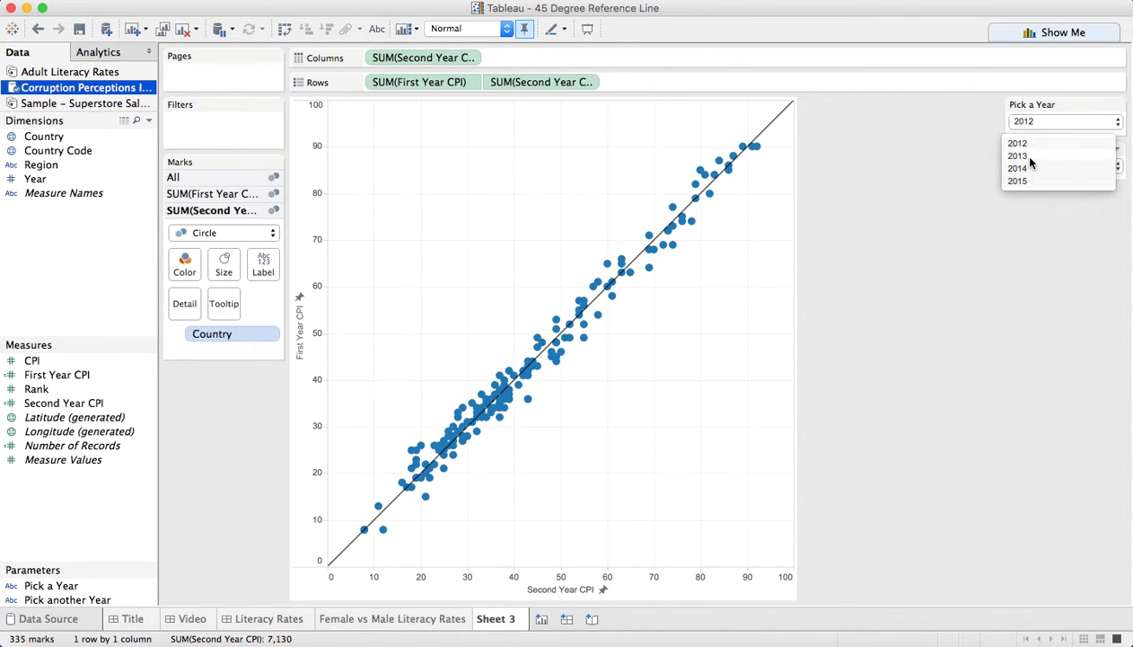
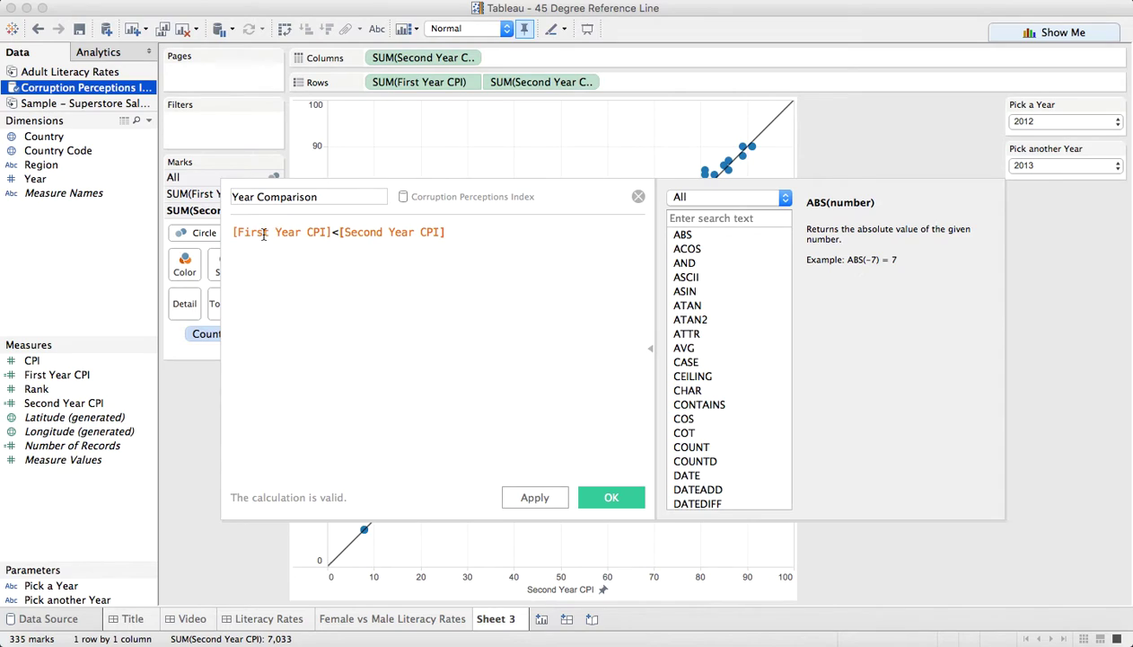
Create the calculated field Year Comparison as [First Year CPI]<[Second Year CPI] and color the SUM(First Year CPI) marks by it.
click(607, 498)
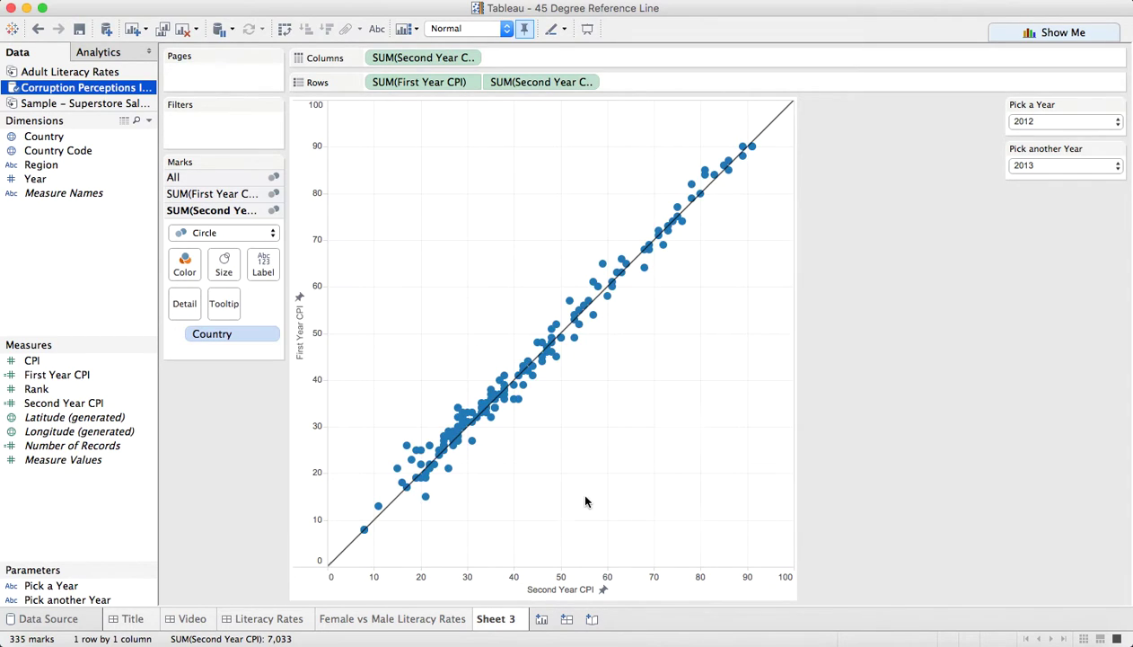
drag(78, 198, 54, 193)
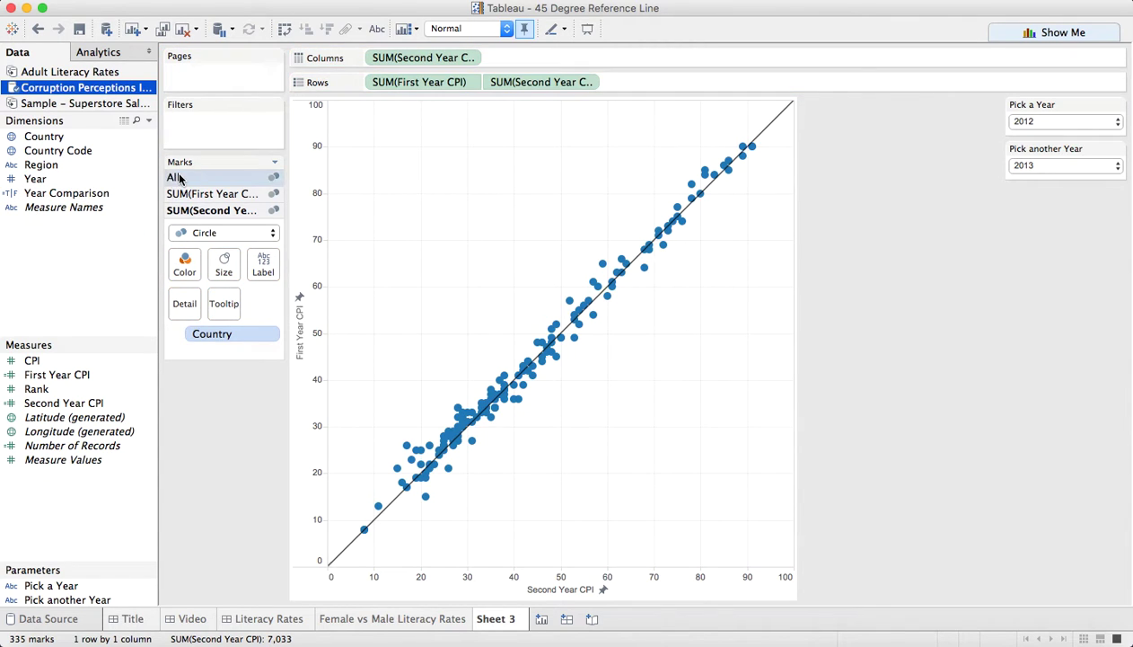
click(175, 177)
click(202, 336)
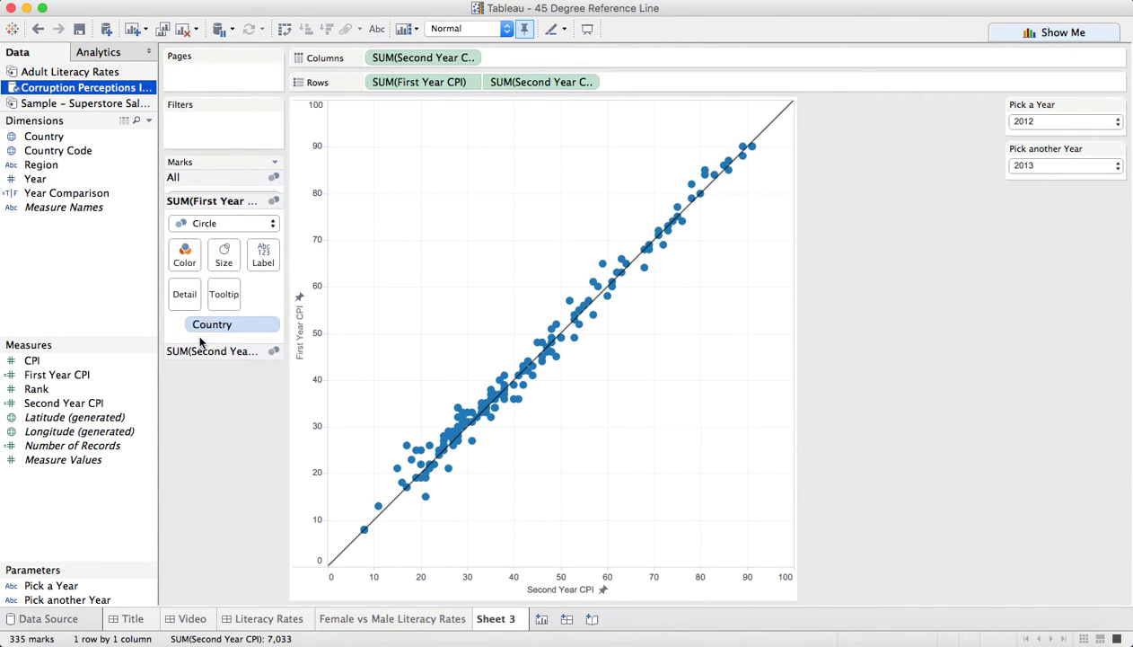
drag(66, 193, 188, 245)
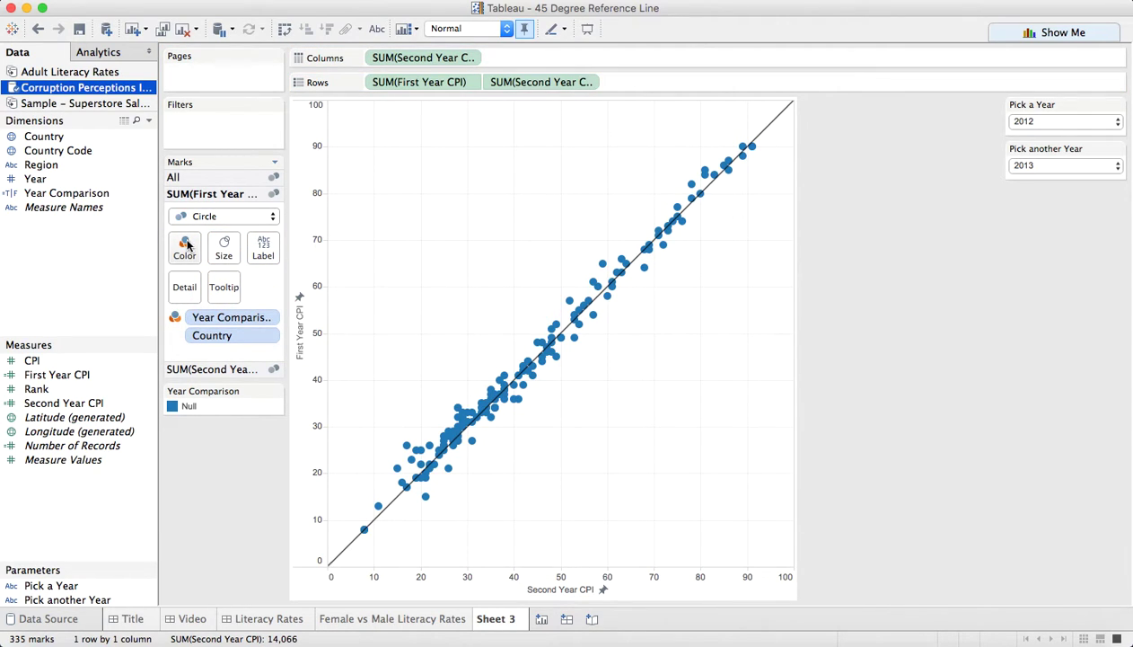
Change the Year Comparison formula to ZN([First Year CPI])<ZN([Second Year CPI]).
right_click(61, 192)
click(102, 280)
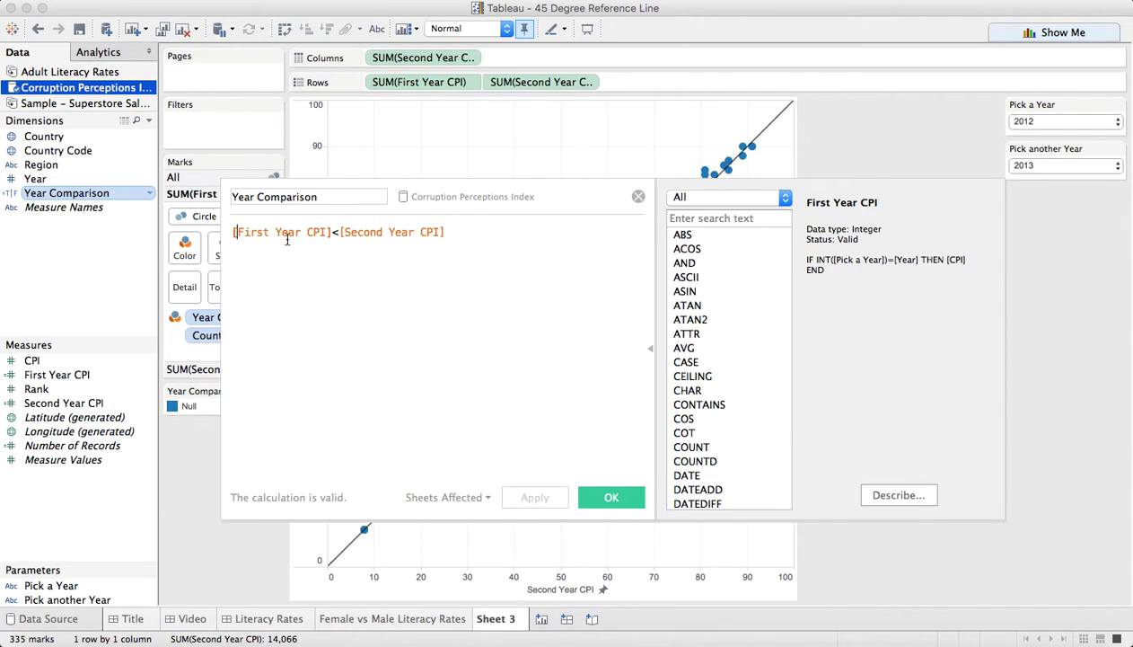
text(zn)
key(Return)
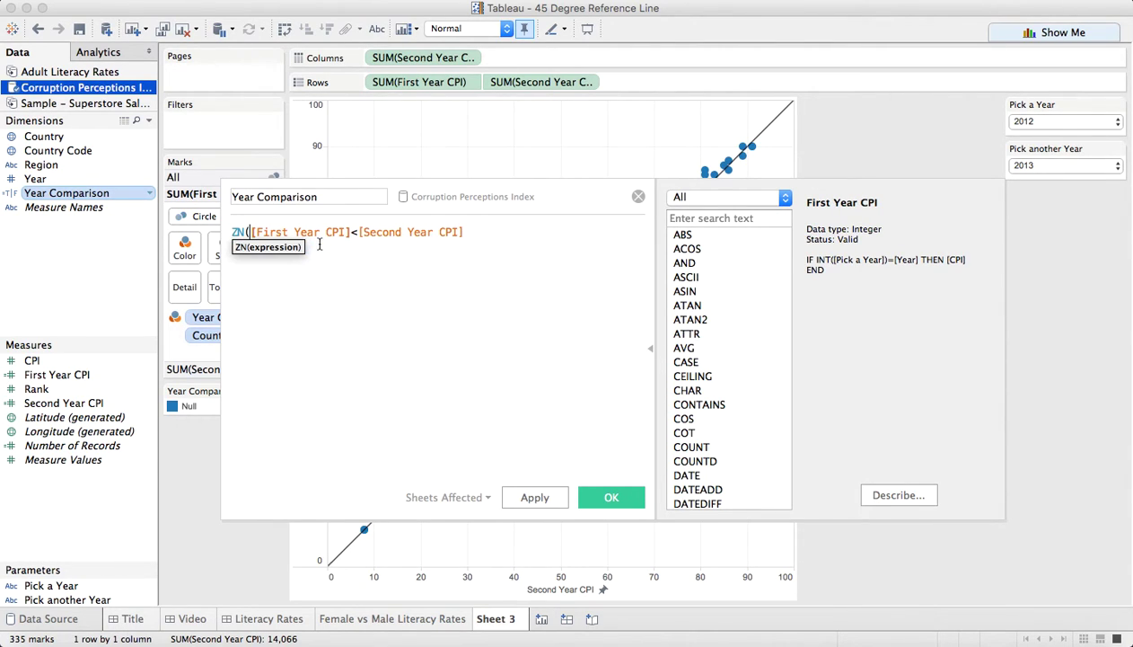
click(353, 231)
text())
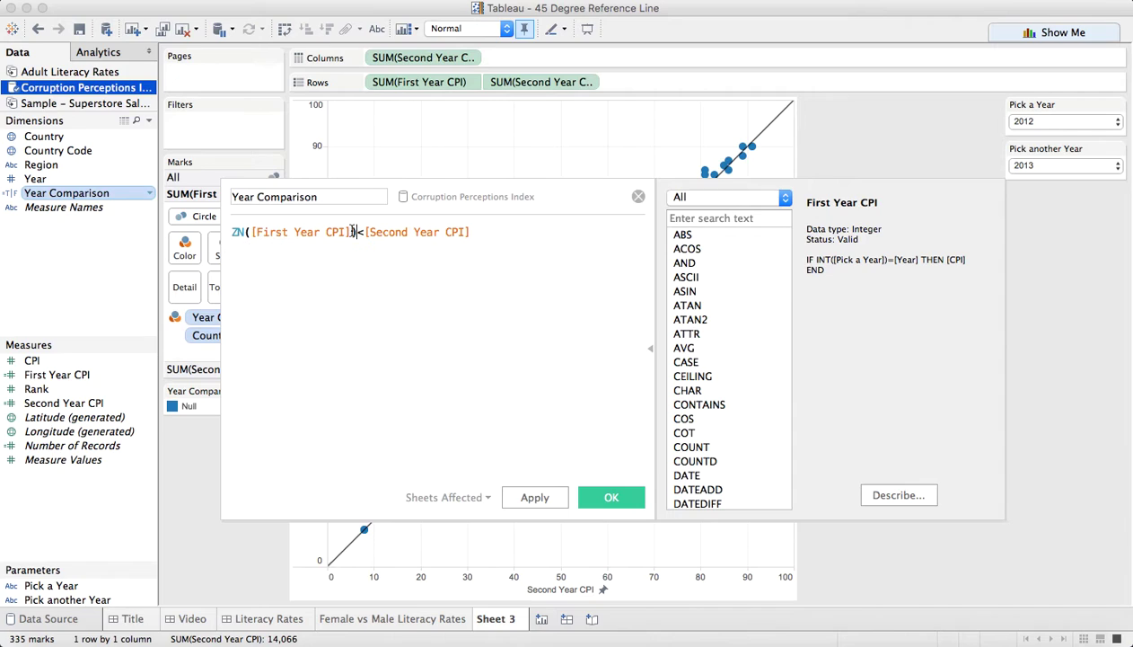
key(Right)
text(Z)
key(Return)
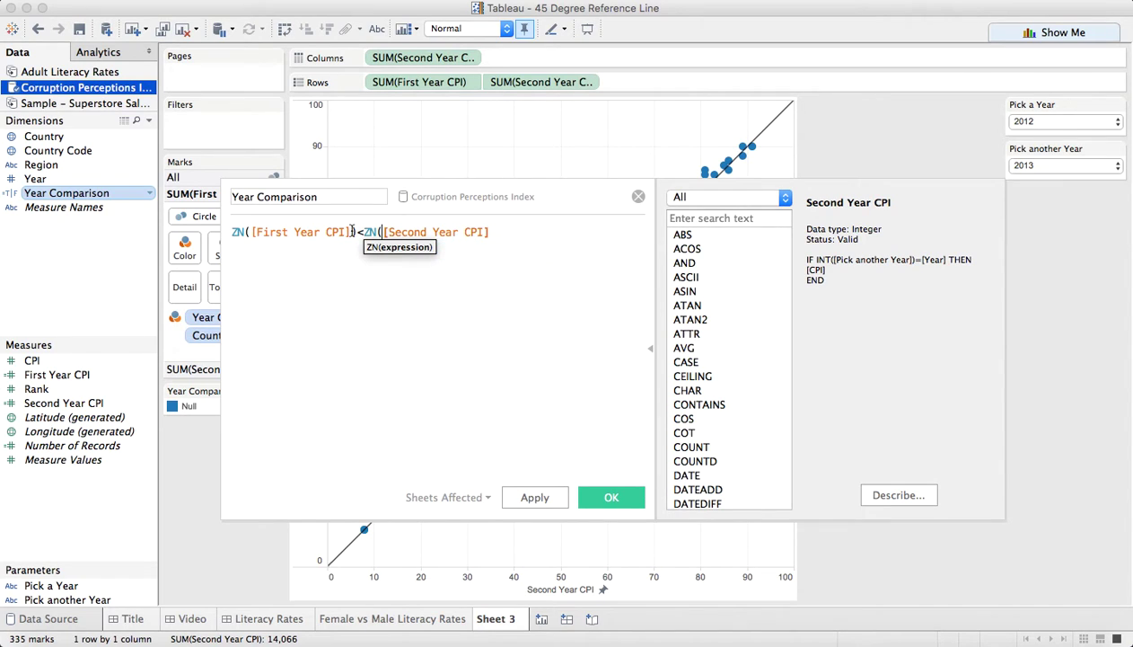
click(548, 230)
text())
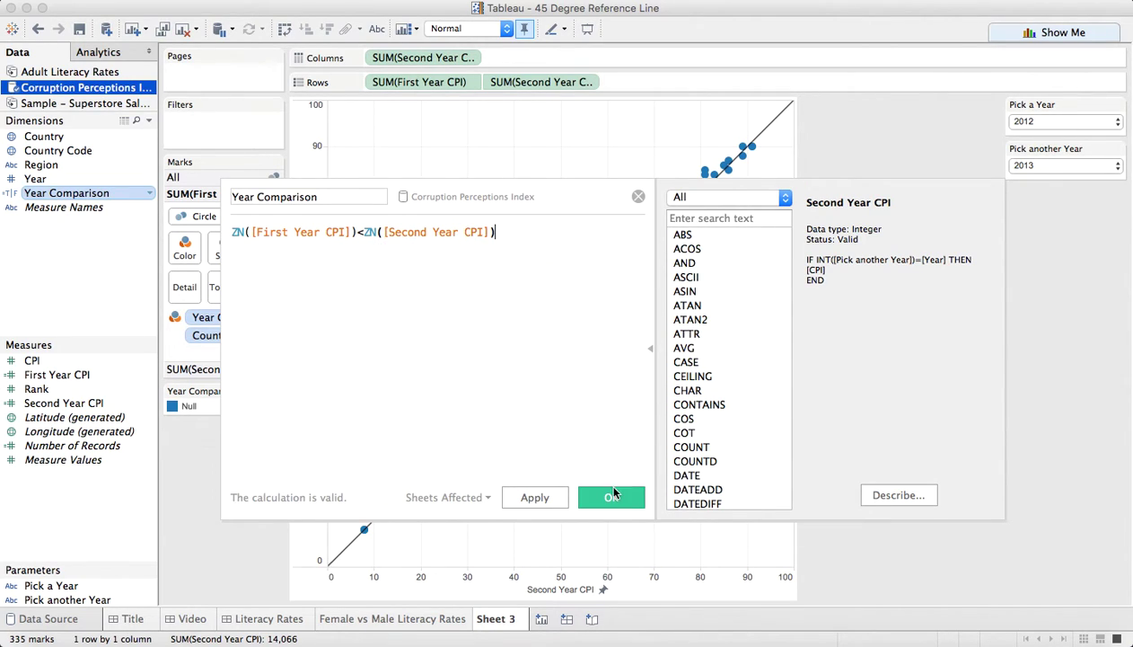
click(612, 497)
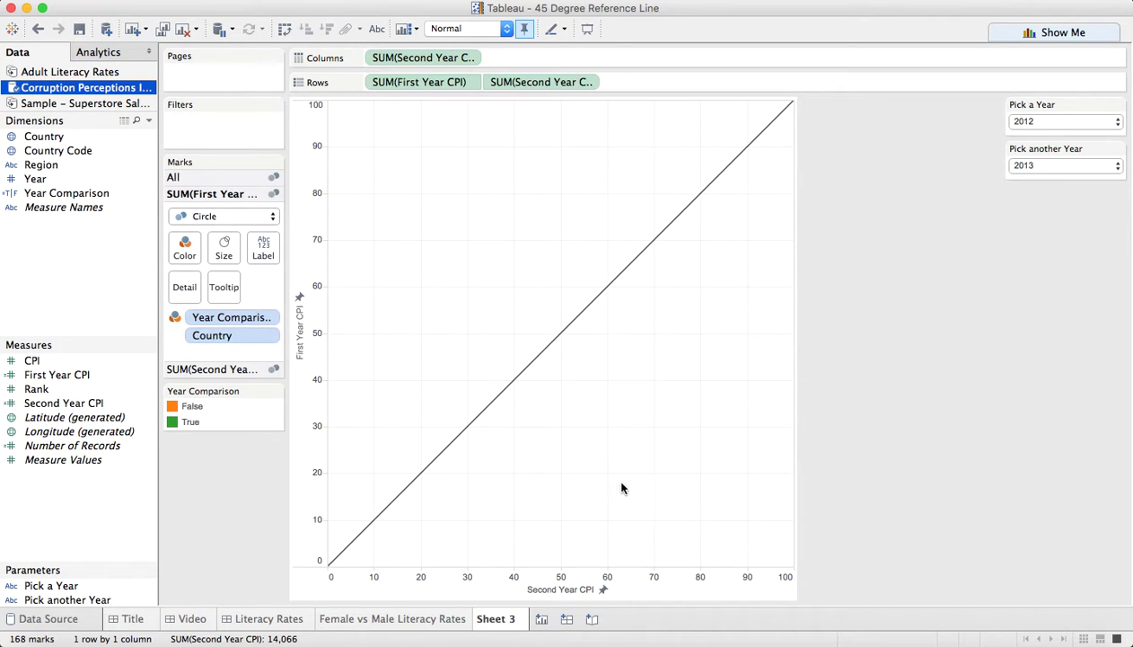
Remove Year Comparison from the marks' color and delete the calculated field from the data source.
drag(231, 317, 82, 212)
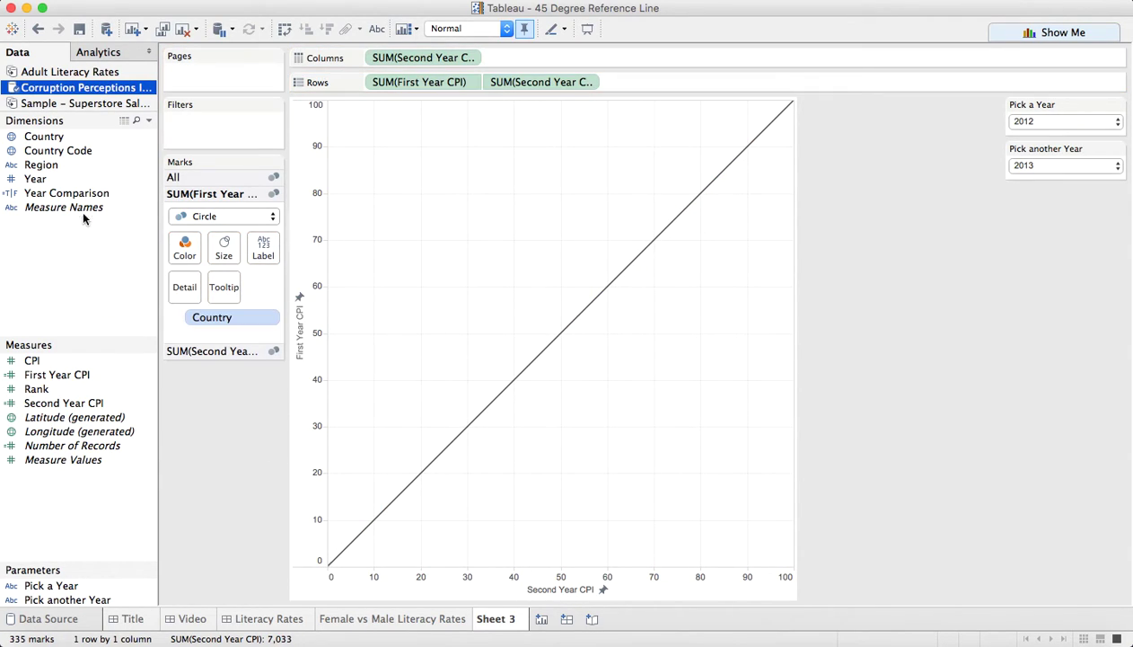
click(66, 197)
right_click(66, 197)
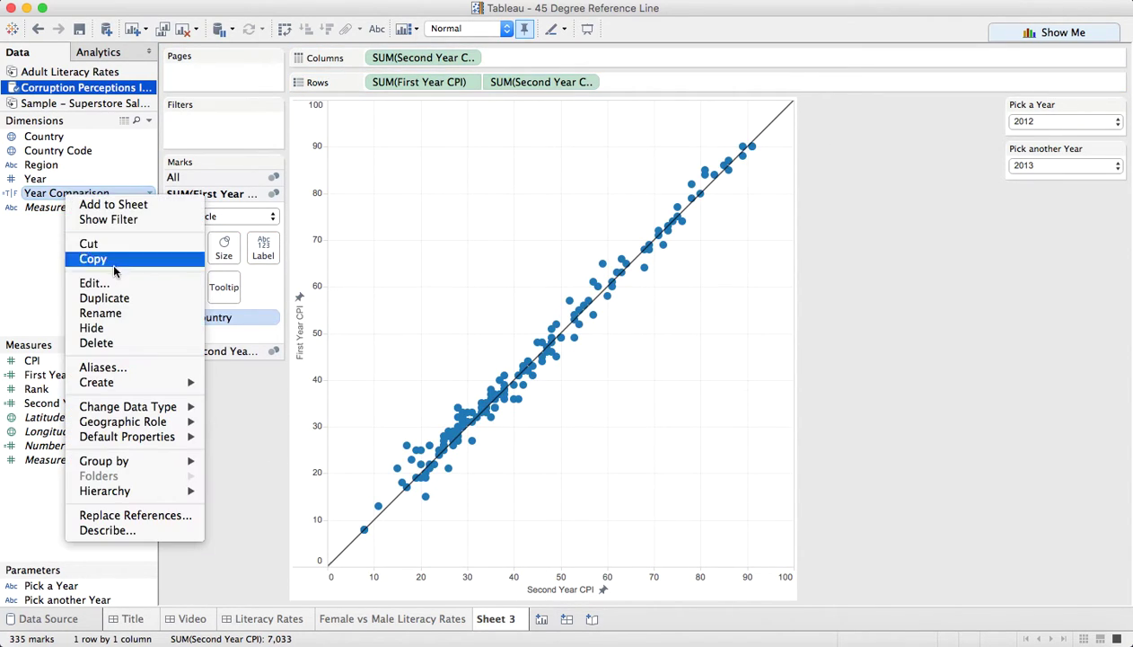
click(90, 342)
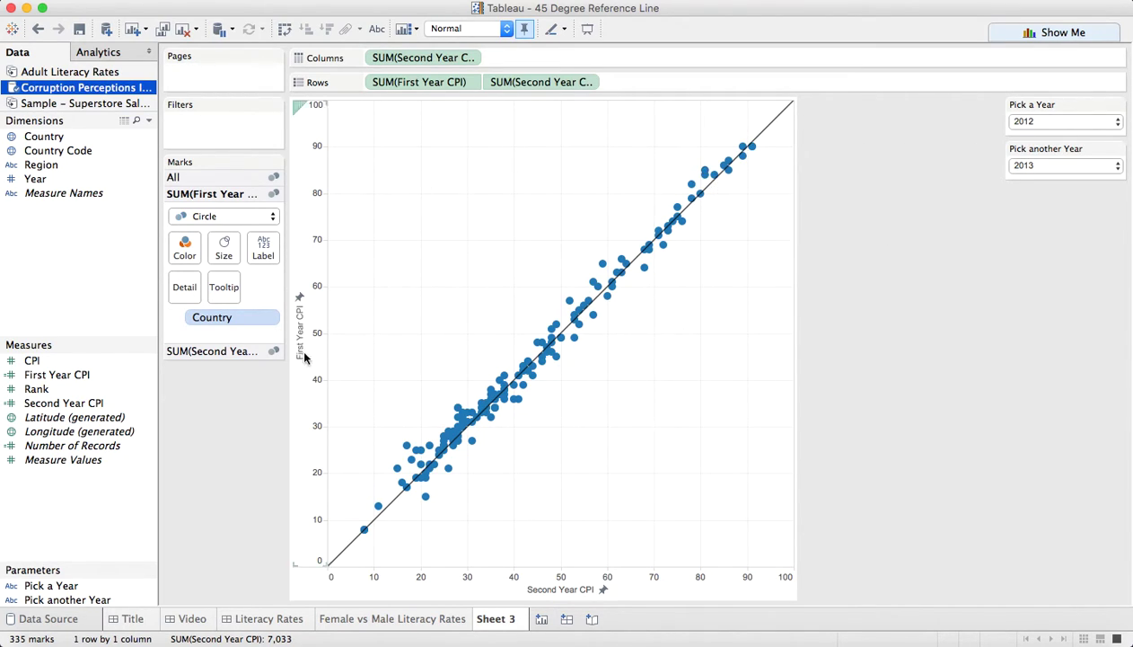
Swap the rows and columns of the scatter plot and rename the worksheet to CPI Comparison.
click(286, 30)
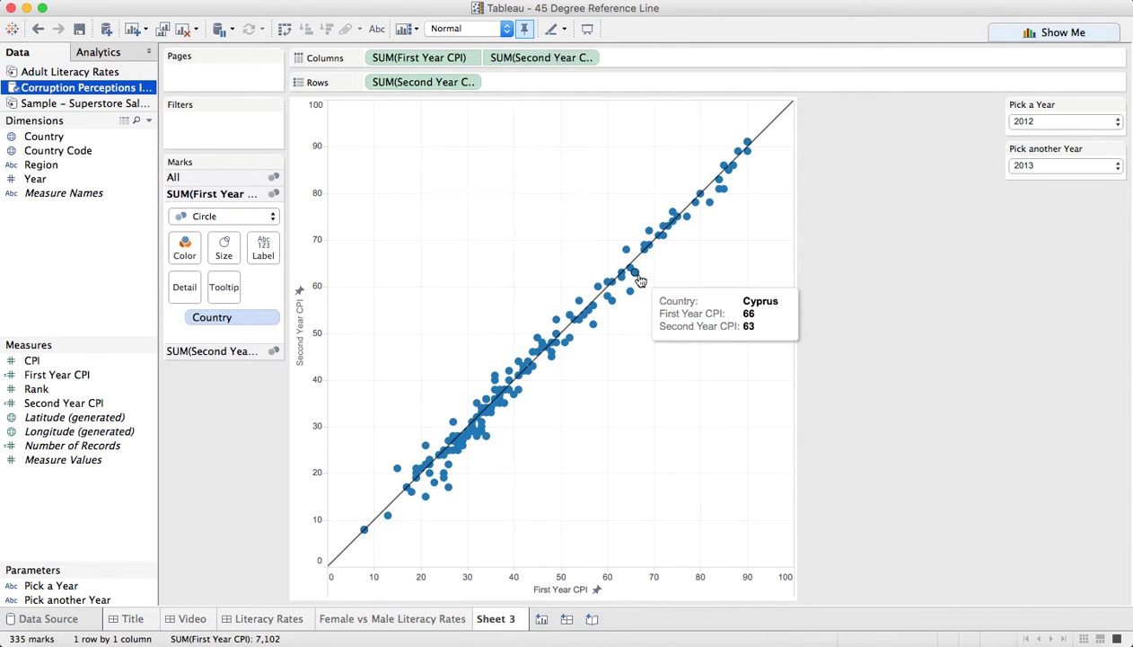
double_click(503, 621)
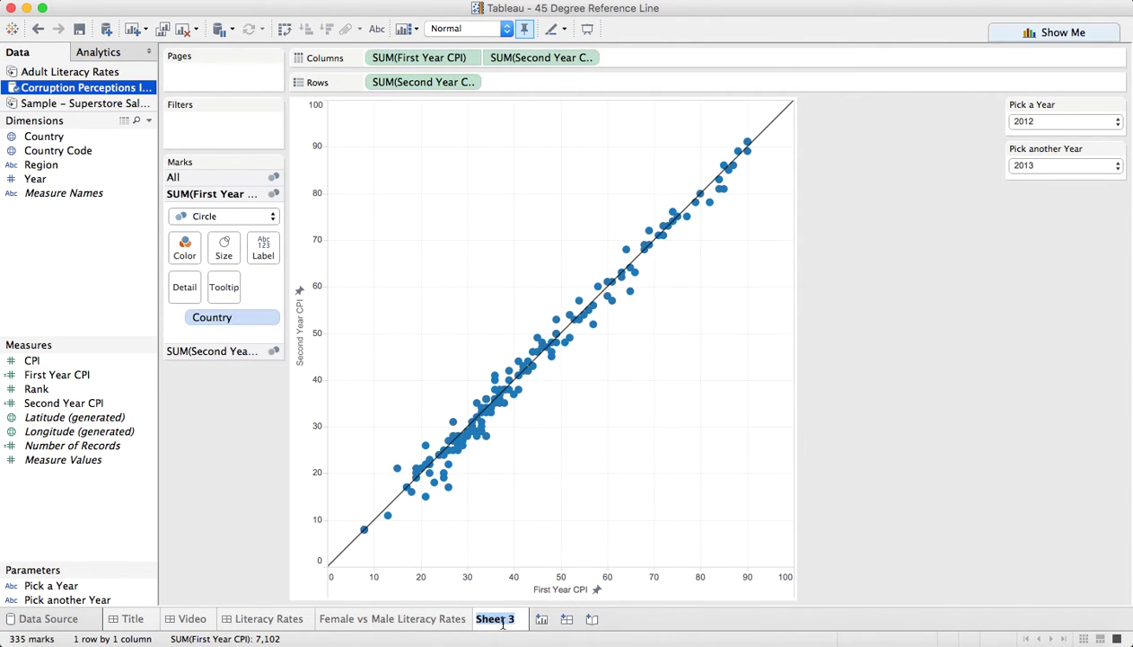
text(CPI Comparison)
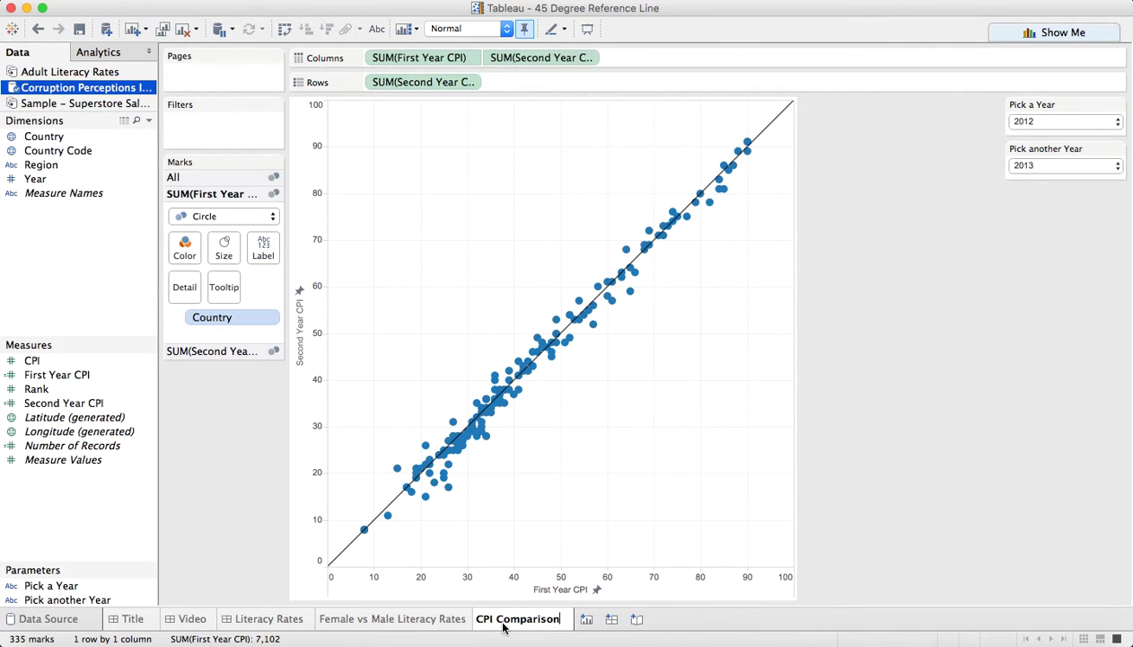
key(Return)
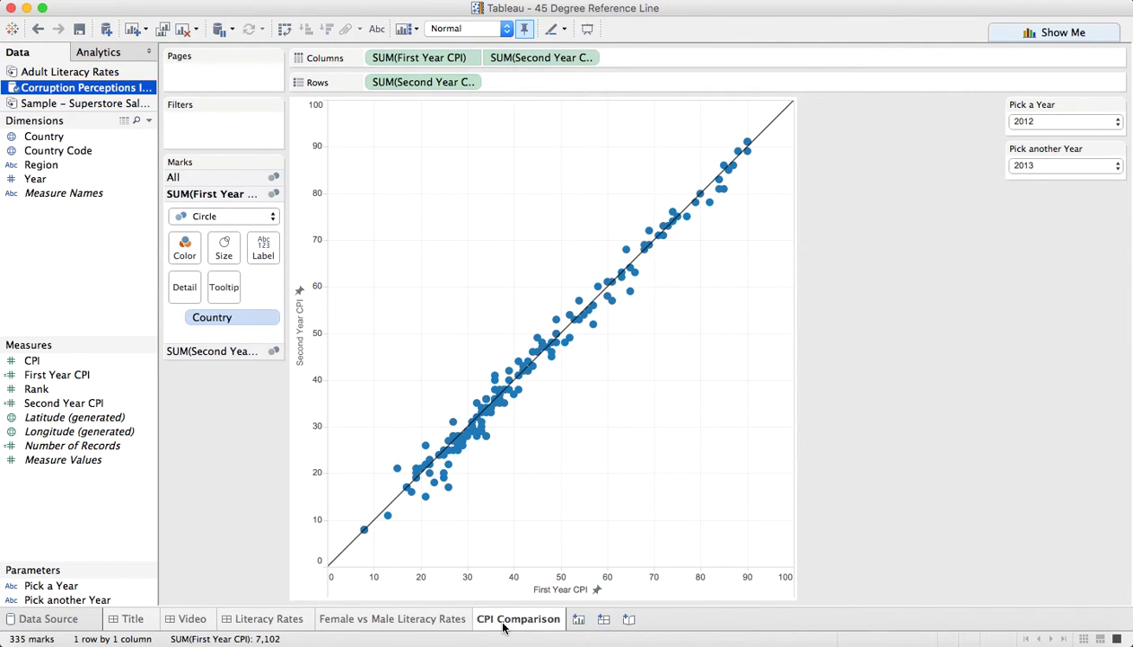
Add a worksheet, switch to the Sample - Superstore Sales data source, and start a calculated field named First Year Sales.
click(579, 621)
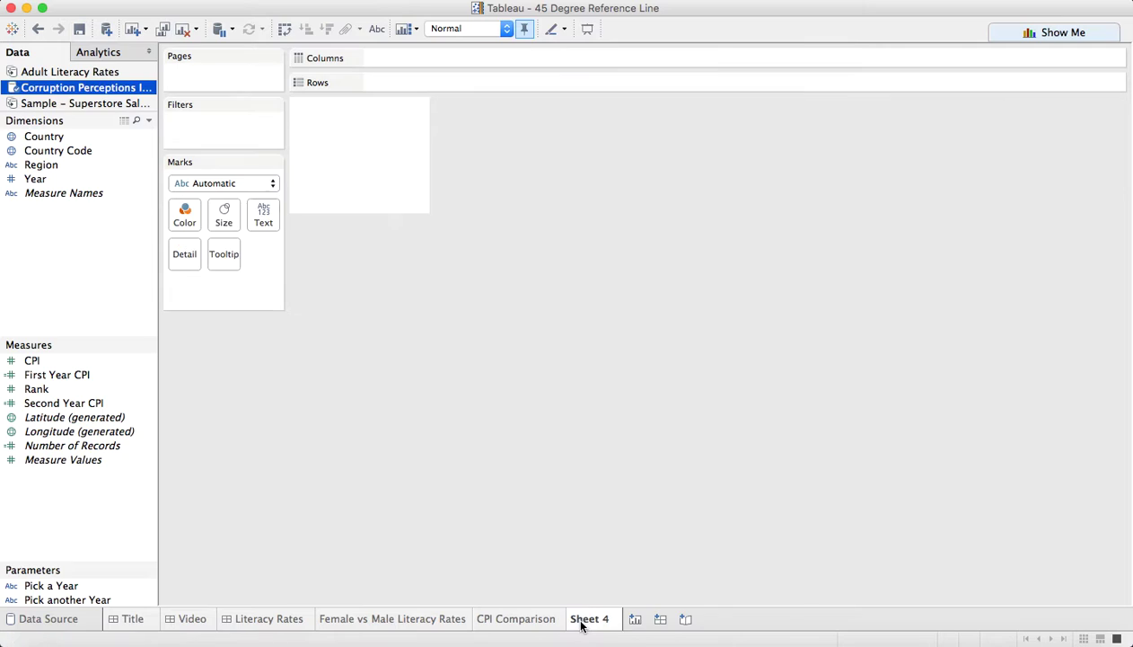
click(61, 105)
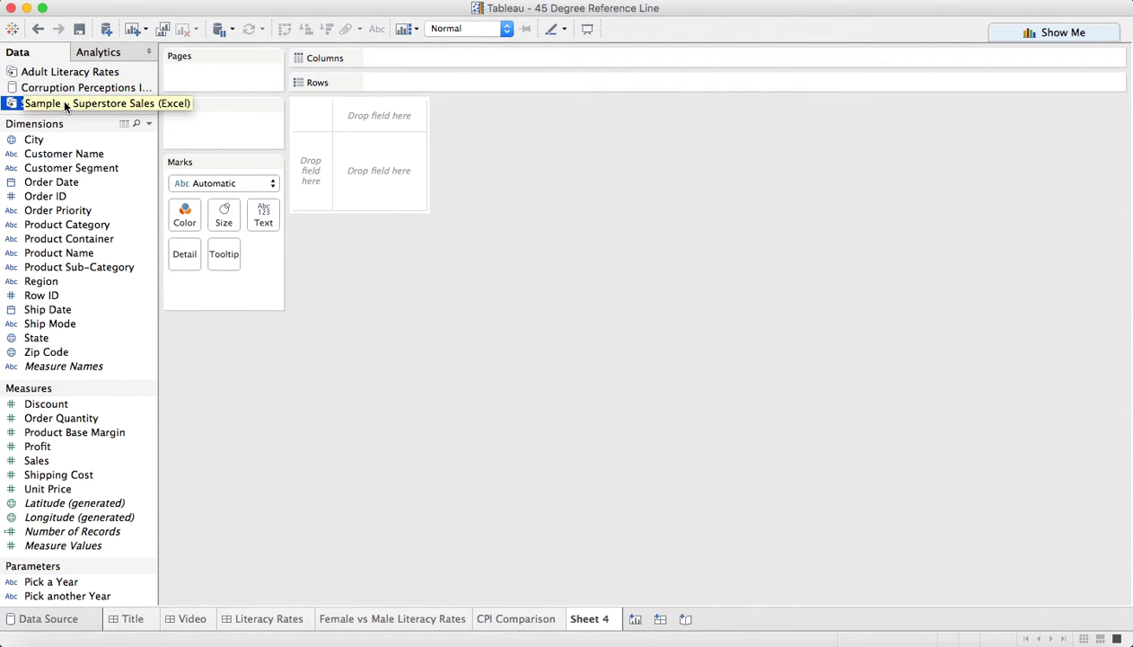
click(149, 123)
click(150, 141)
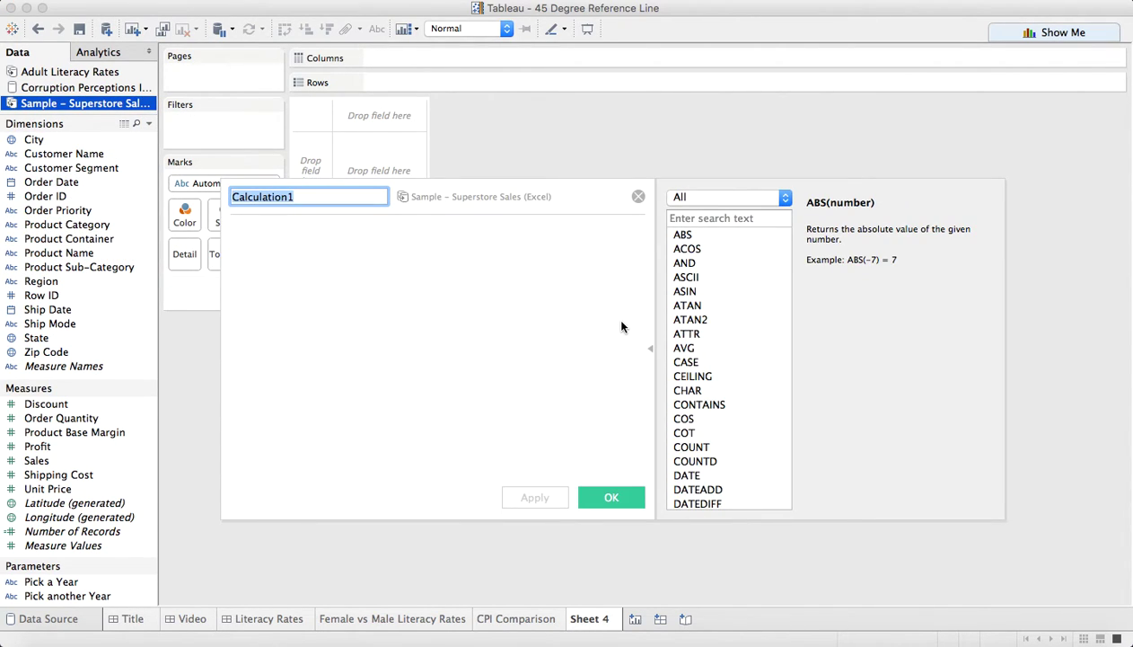
text(First year)
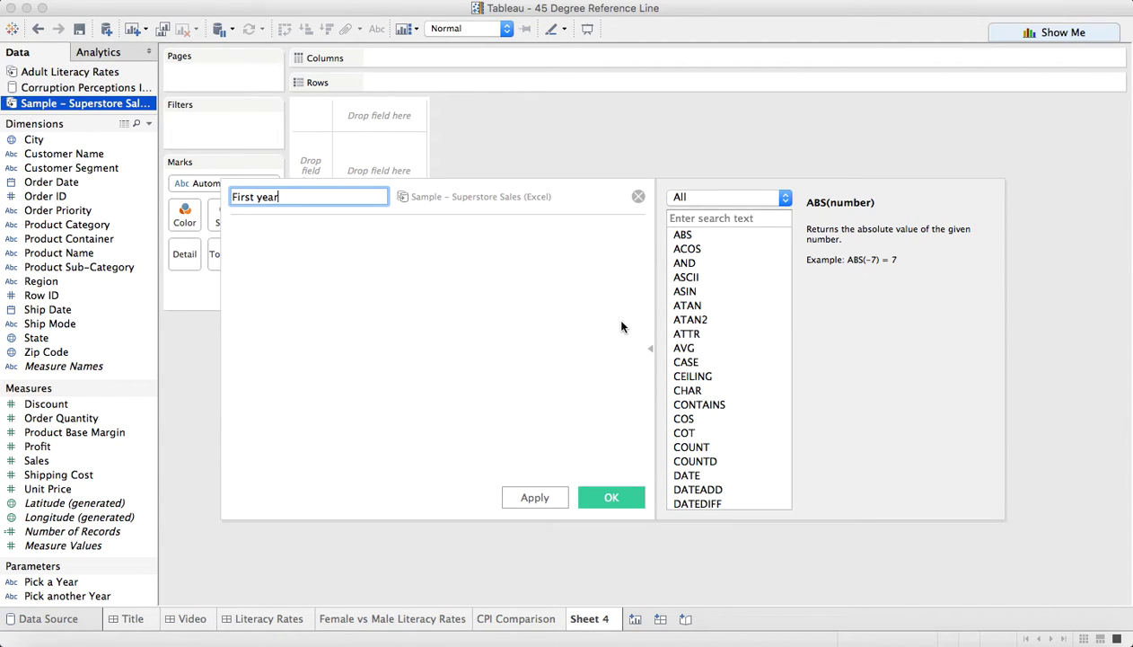
key(BackSpace)
key(BackSpace)
key(BackSpace)
key(Tab)
Enter the First Year Sales formula IIF(YEAR([Order Date])=[Pick a Year],[Sales],NULL).
text(IIF()
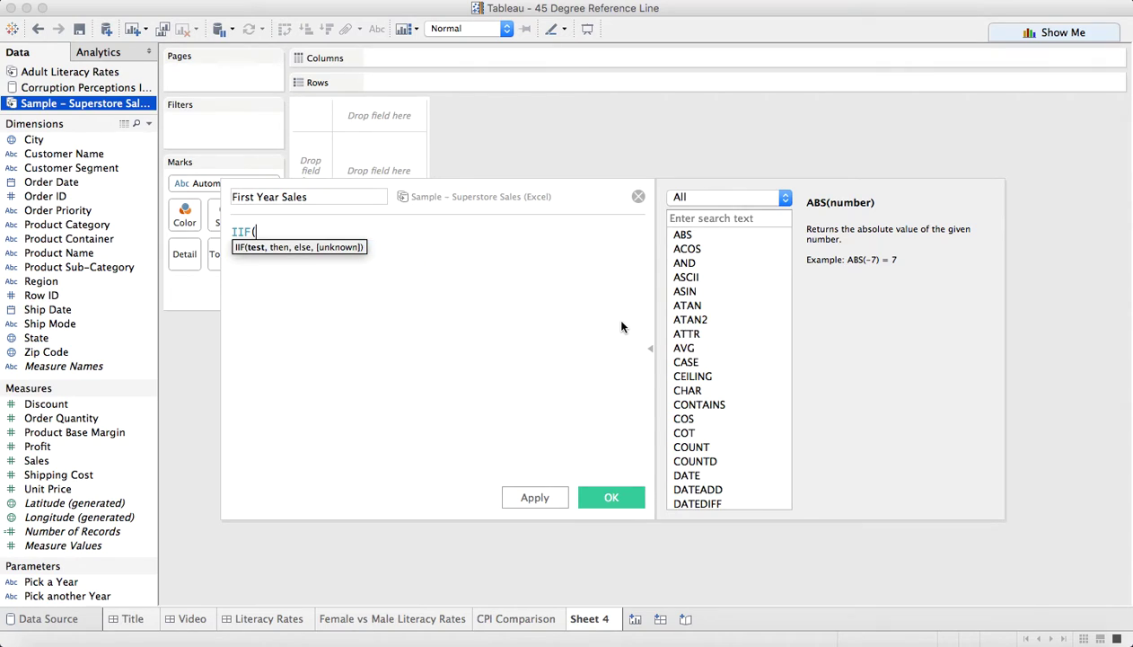
text(year)
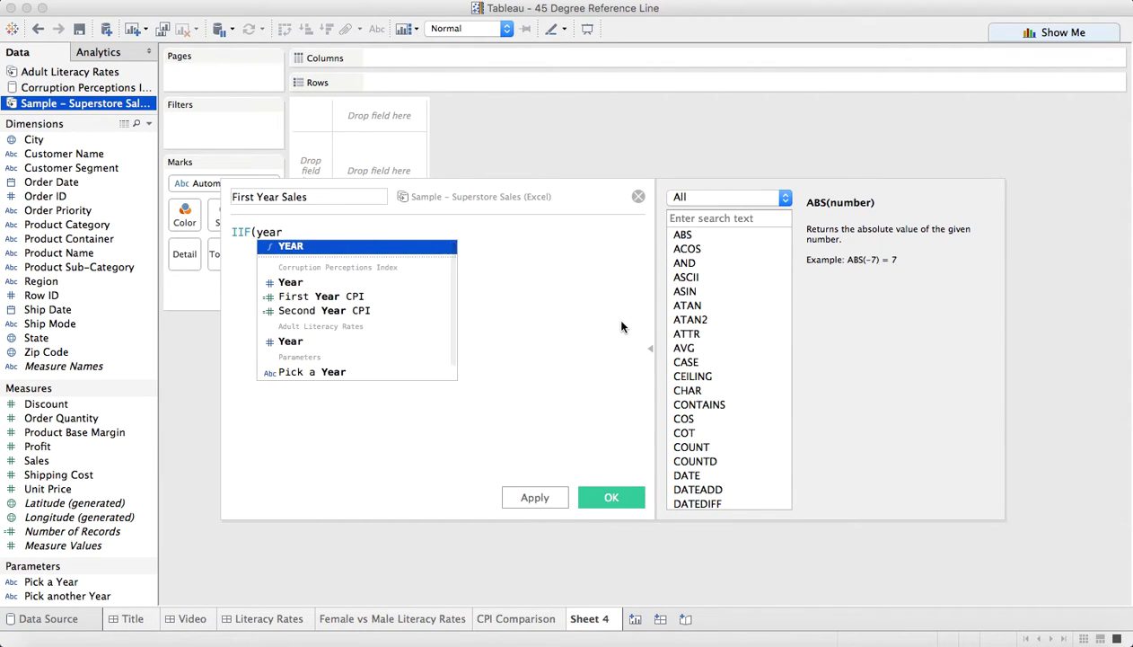
key(Return)
text(or)
key(Down)
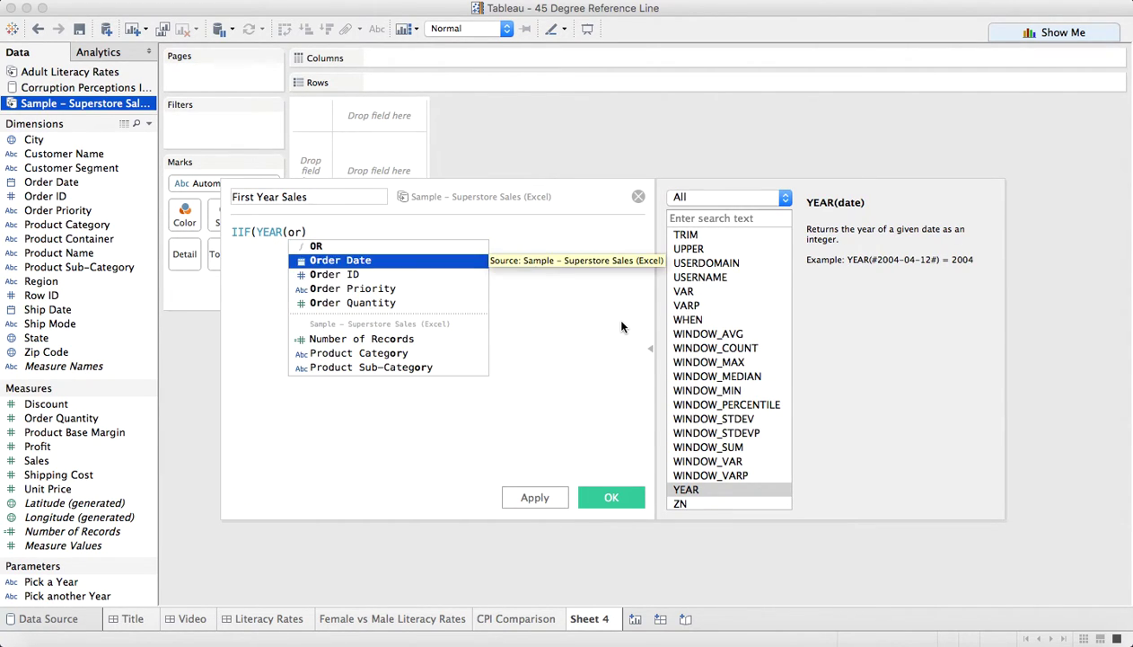
key(Return)
text(=)
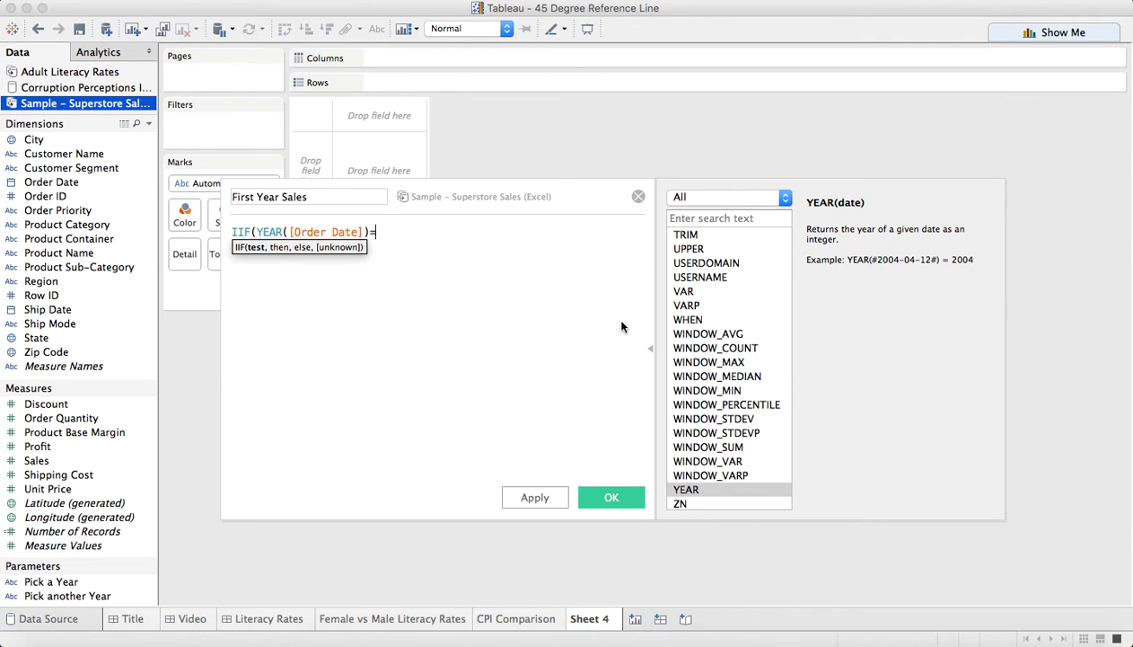
text(pick)
key(Return)
text(,SA)
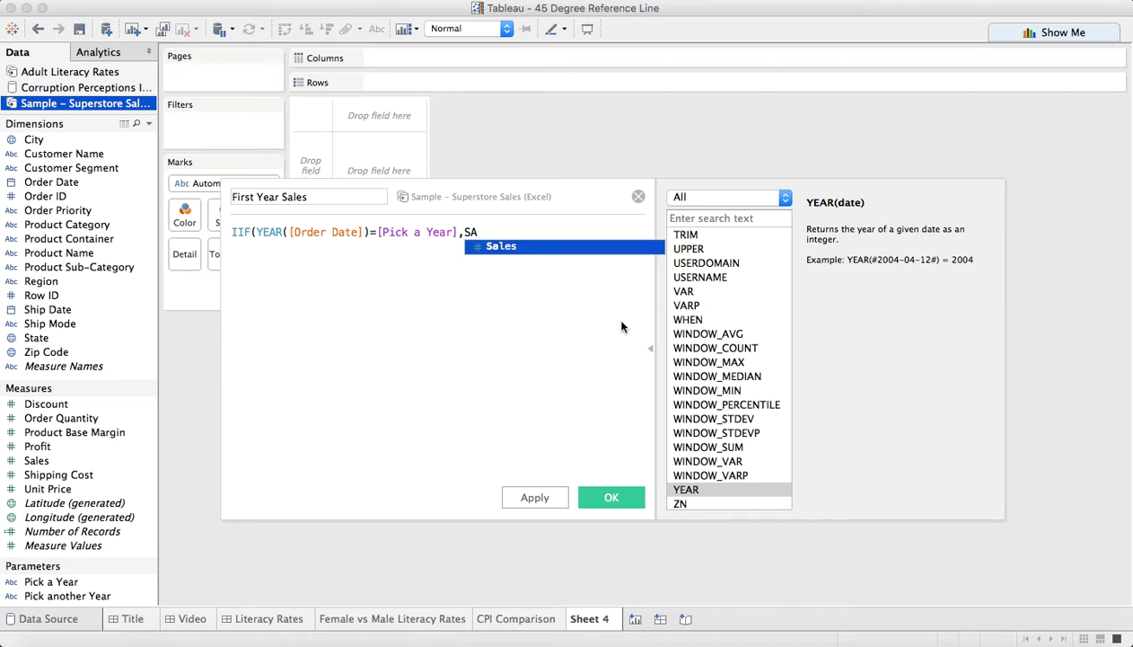
key(Return)
text(,)
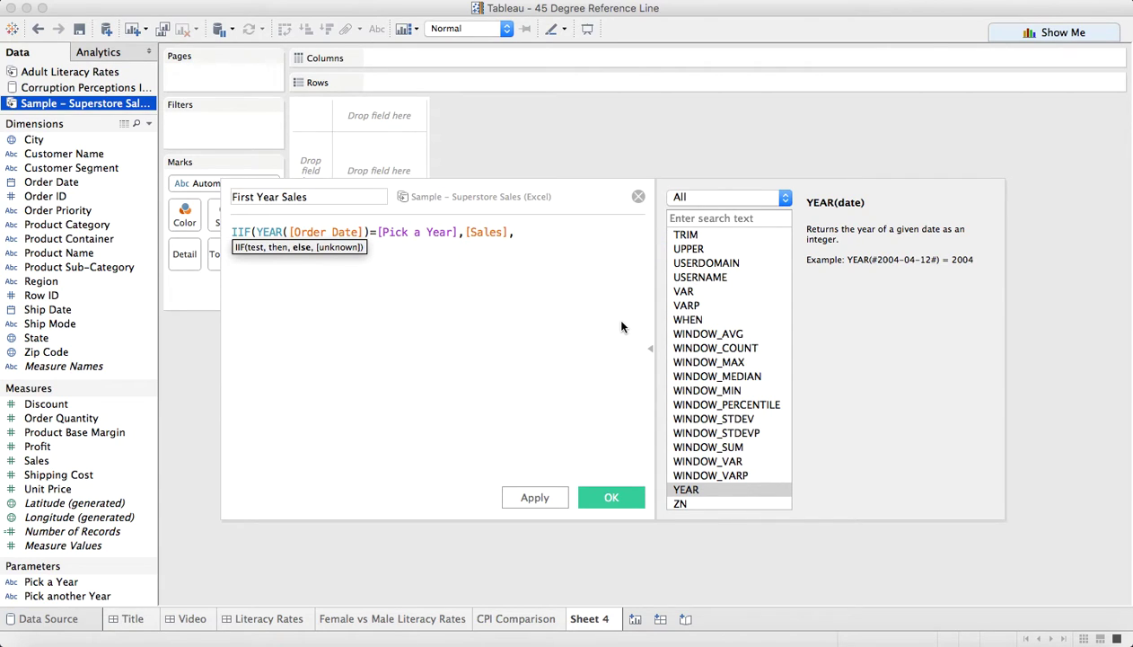
text(NUL)
key(Return)
text())
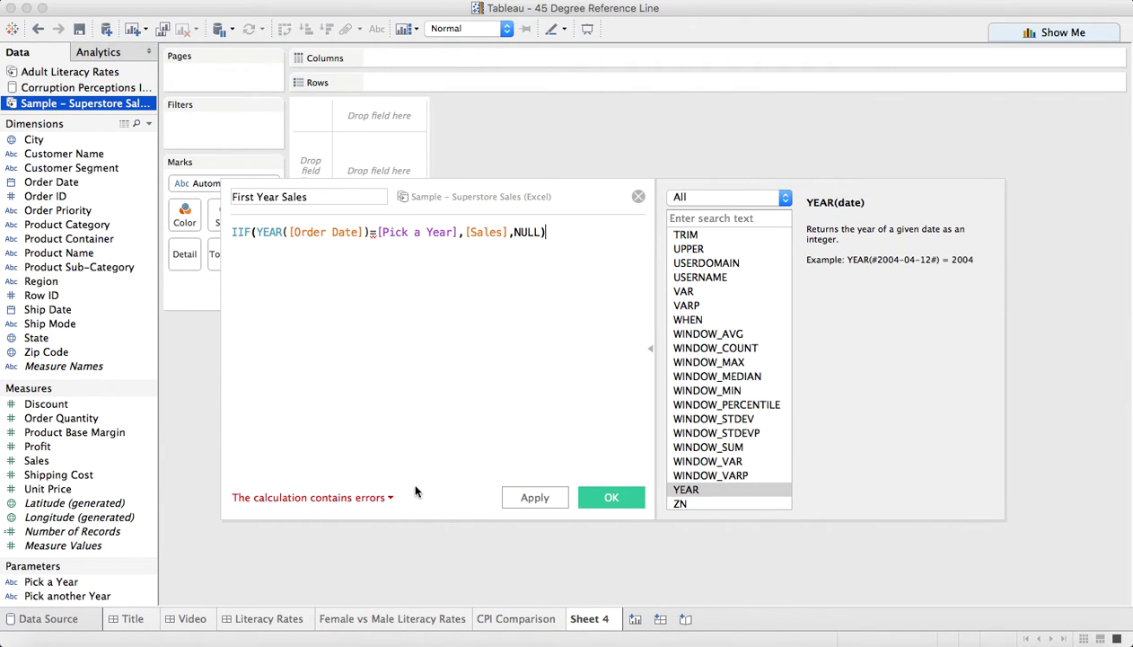
Wrap [Pick a Year] in INT() within the First Year Sales formula and save the calculated field.
click(380, 232)
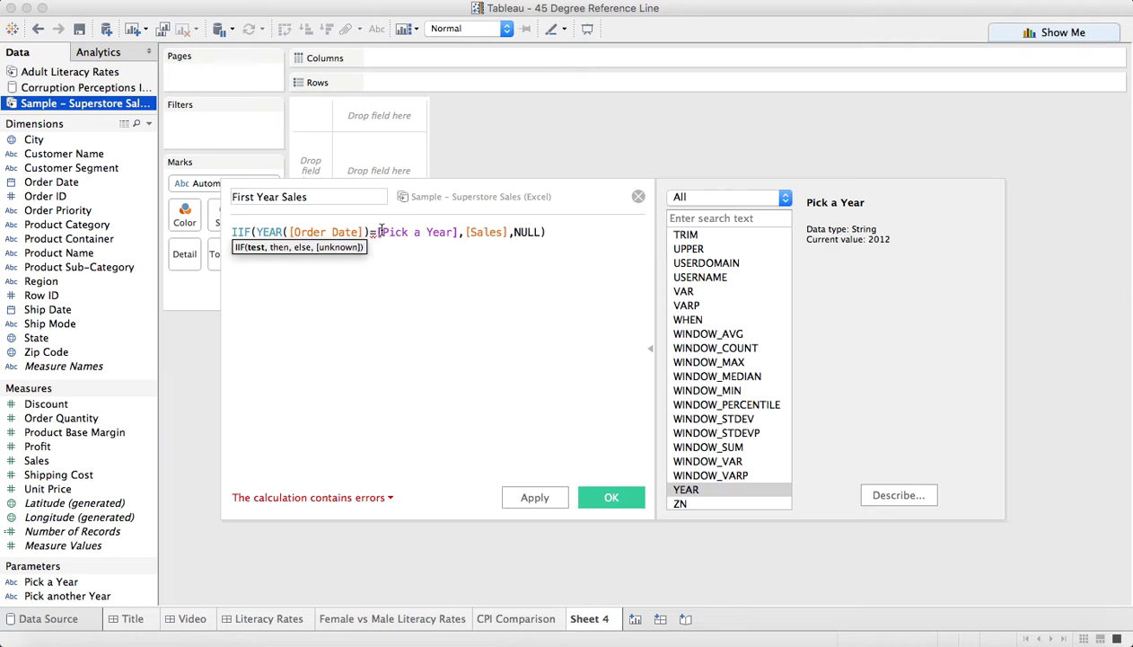
text(INT()
click(483, 231)
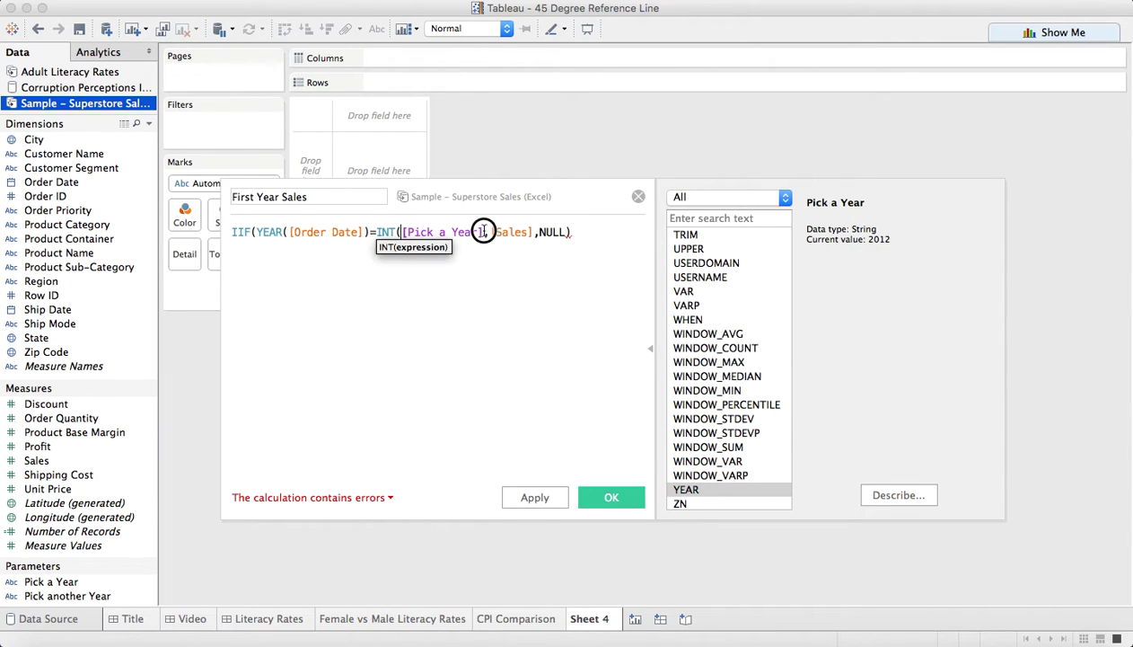
text())
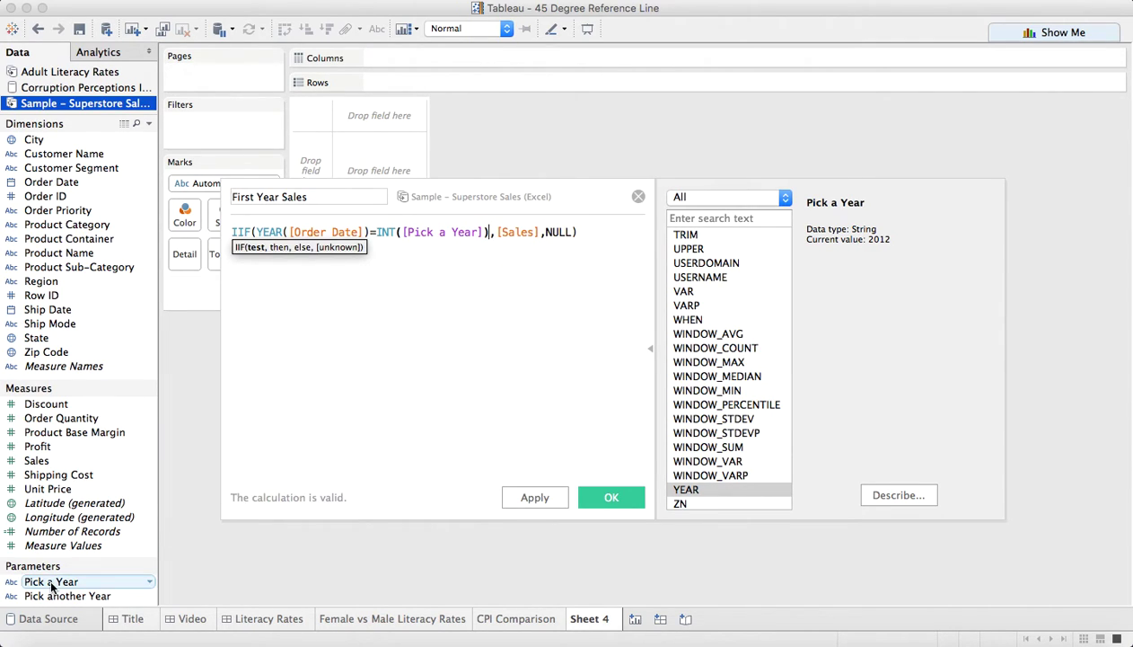
click(612, 496)
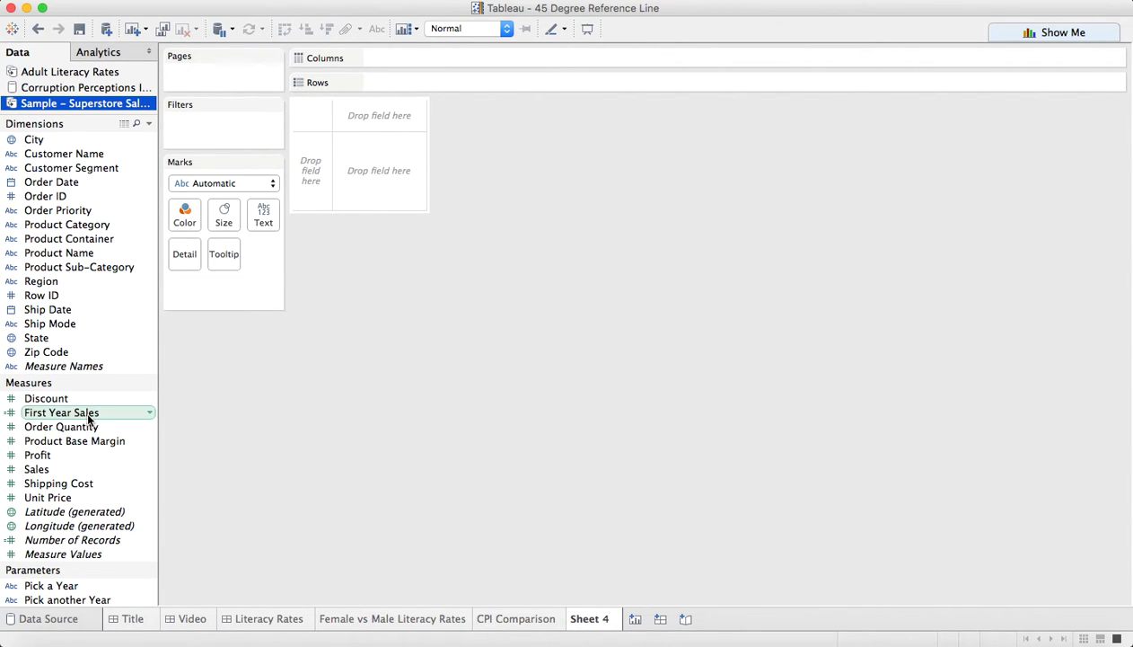
Duplicate the First Year Sales field and rename the copy Second Year Sales.
right_click(88, 415)
click(132, 167)
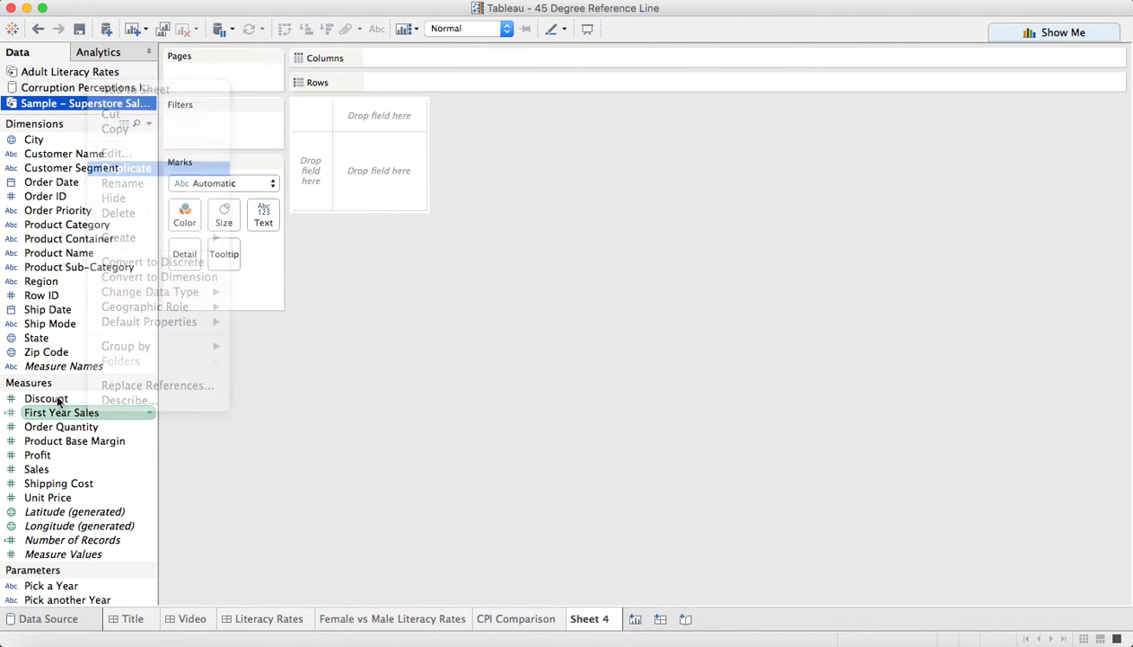
right_click(68, 425)
click(112, 165)
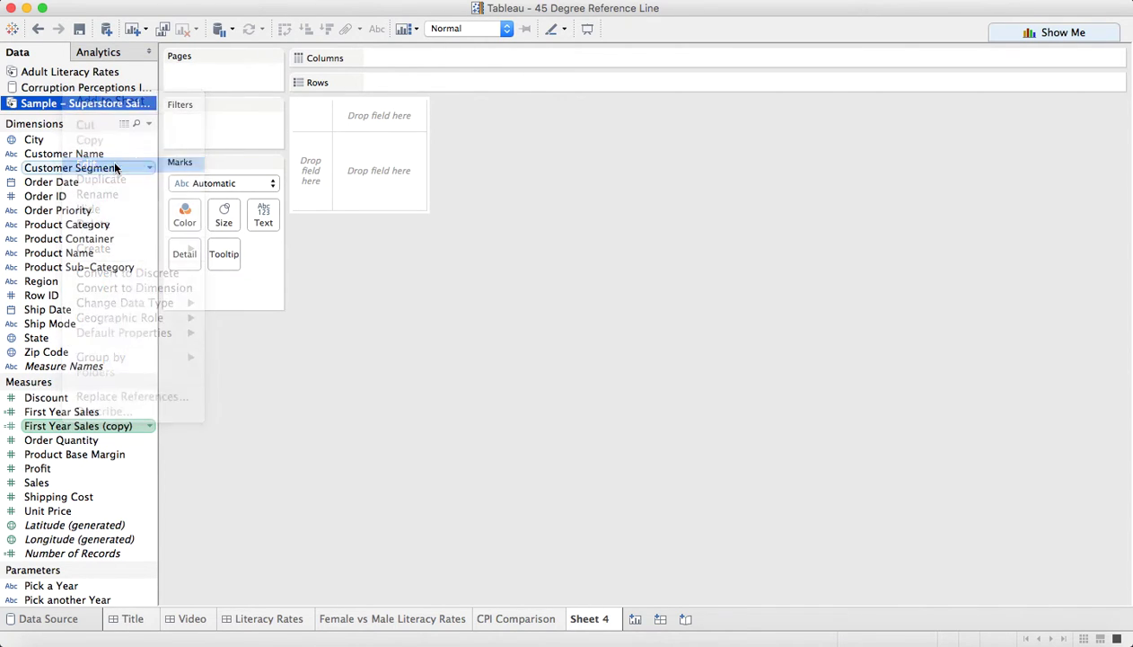
double_click(244, 195)
text(S)
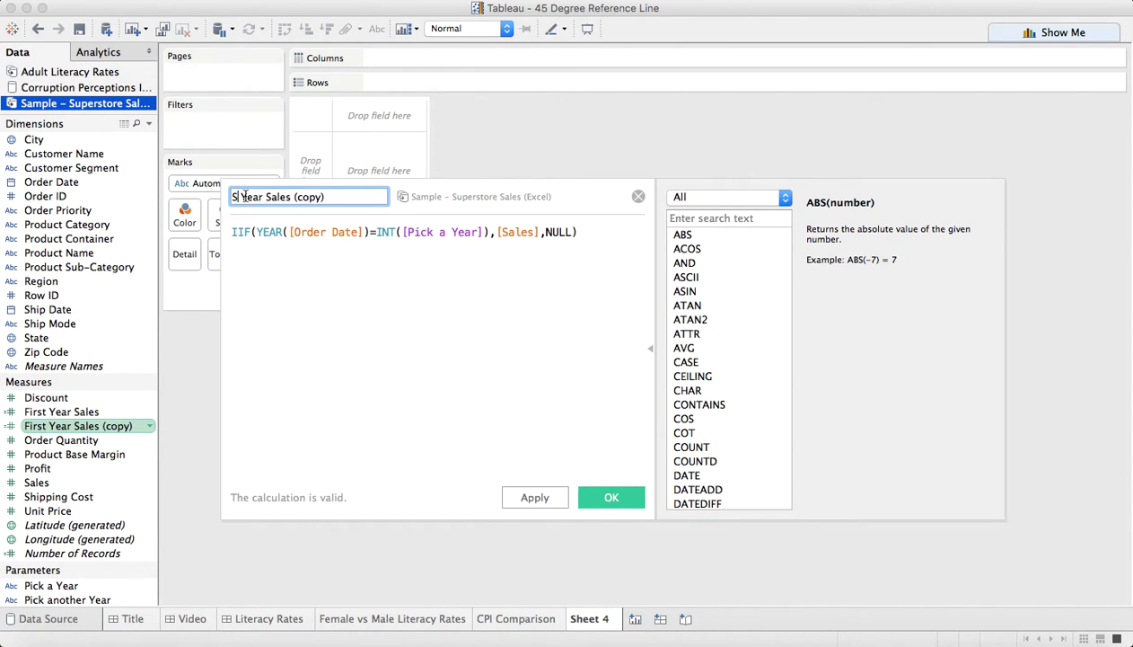
text(econd)
drag(321, 197, 446, 195)
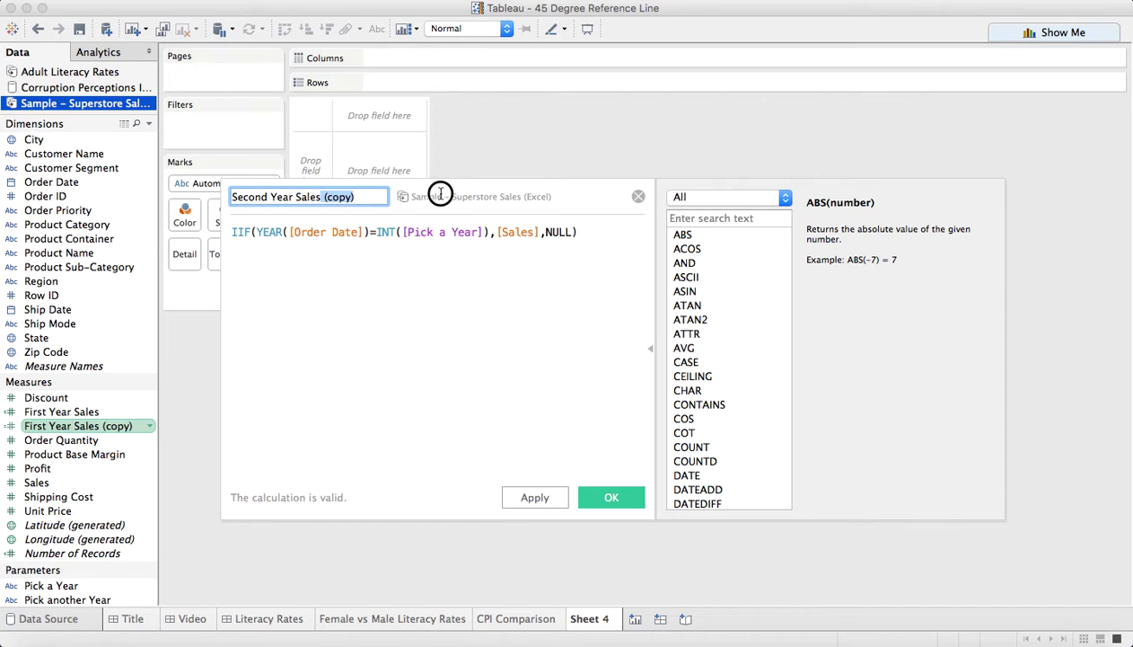
key(BackSpace)
Make the Second Year Sales formula use [Pick another Year], then plot Second Year Sales on rows against First Year Sales on columns.
click(447, 231)
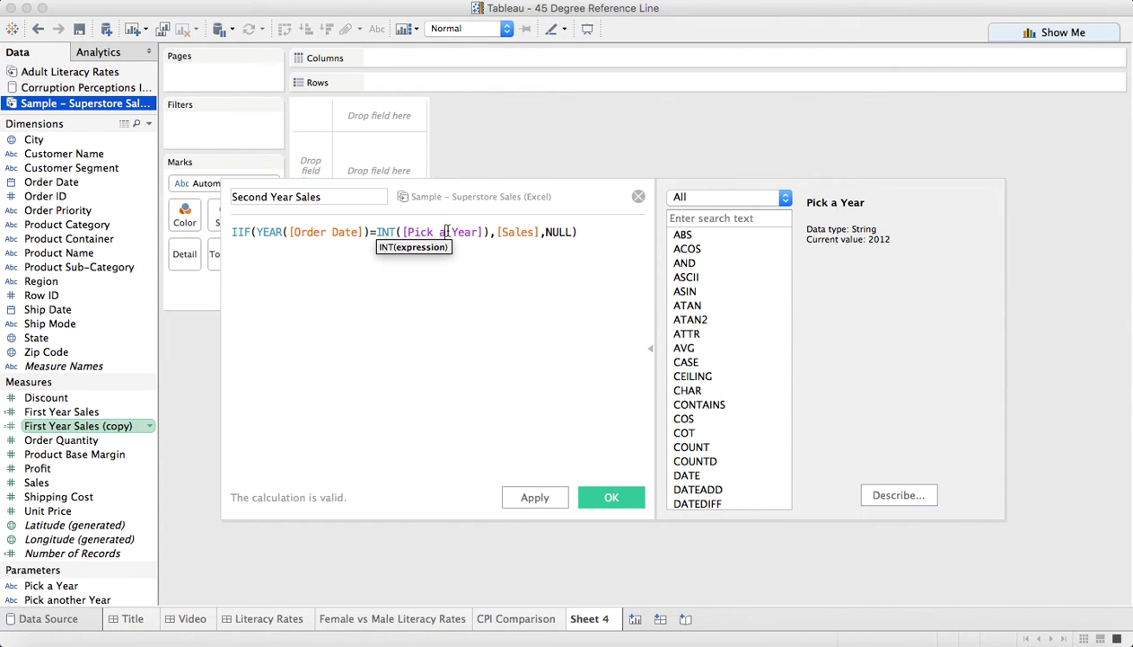
text(not)
key(Return)
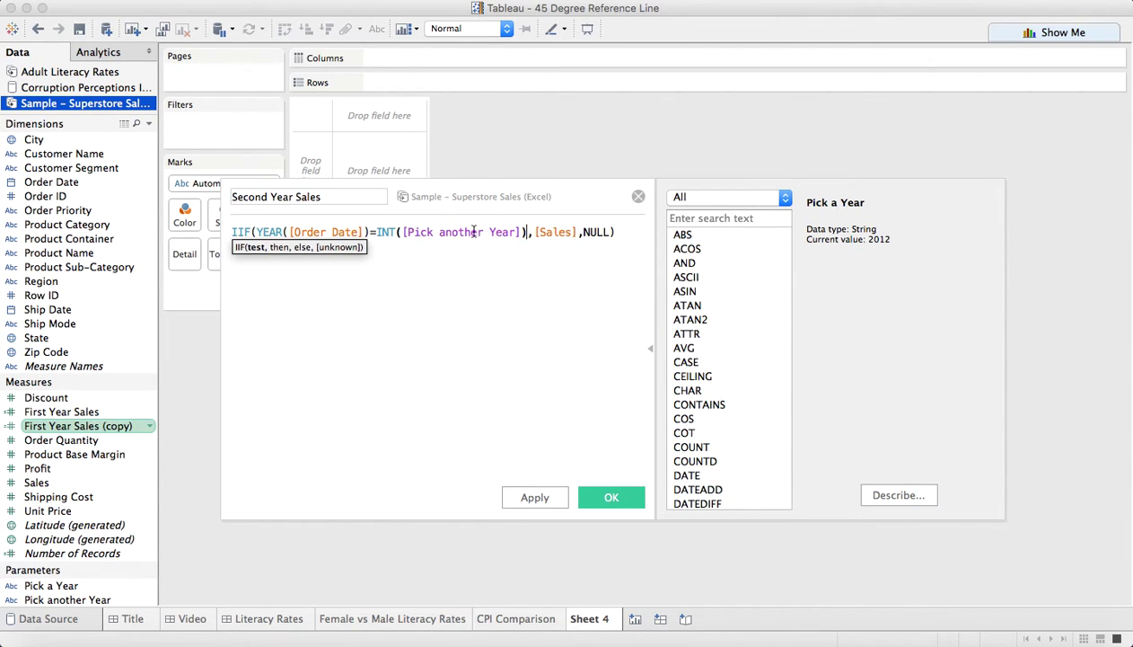
click(607, 496)
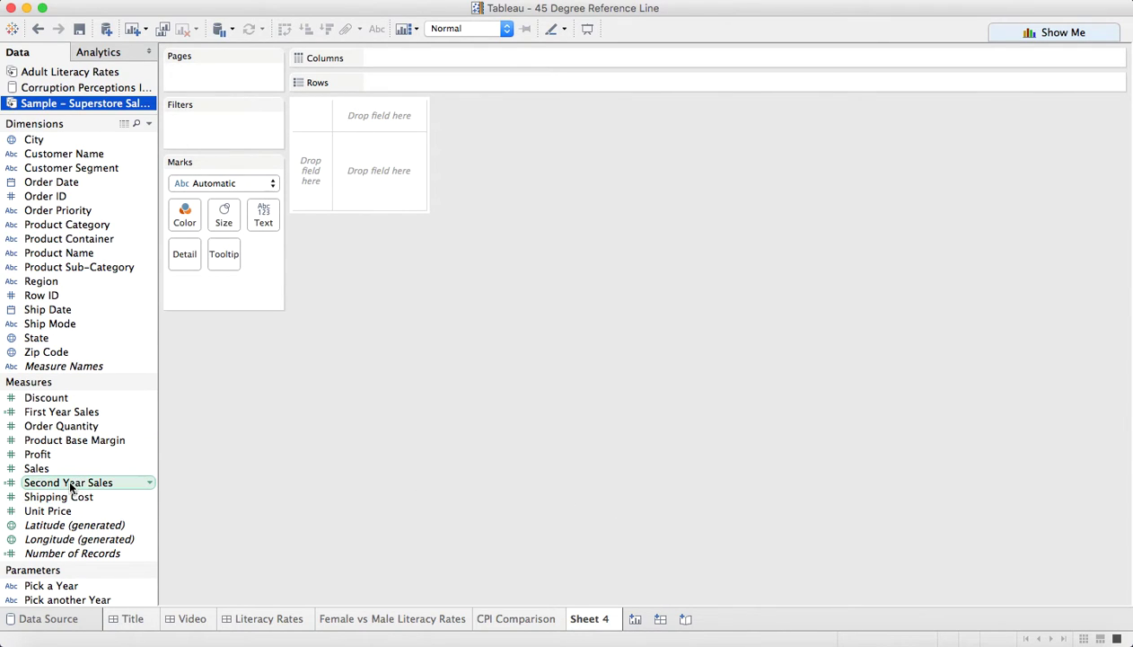
double_click(70, 482)
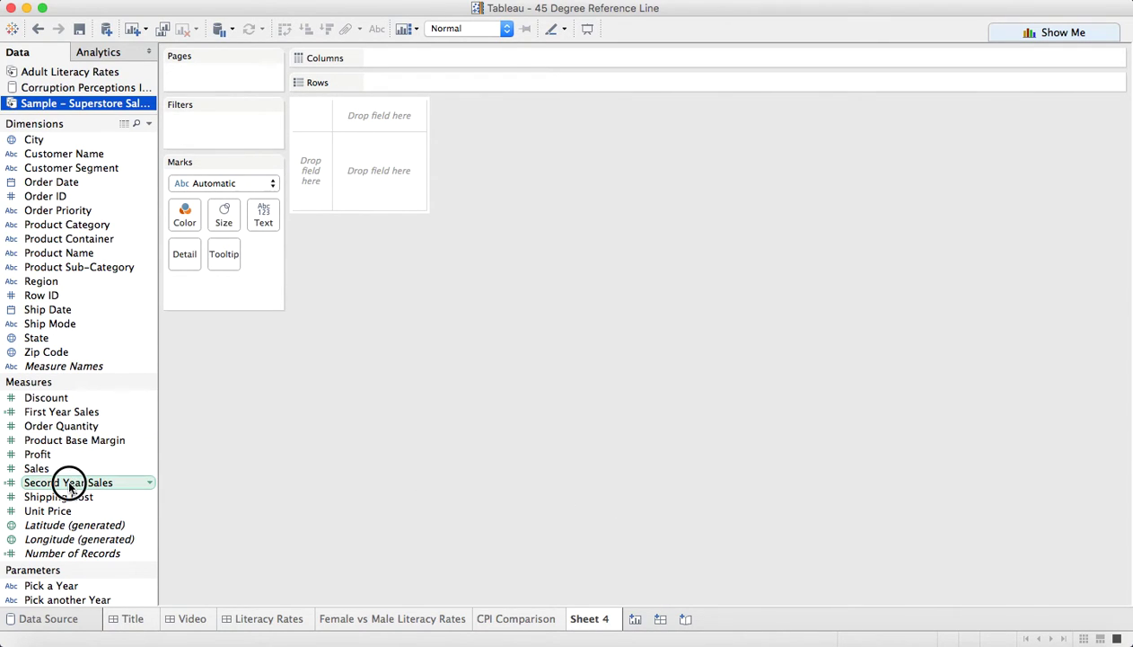
double_click(60, 414)
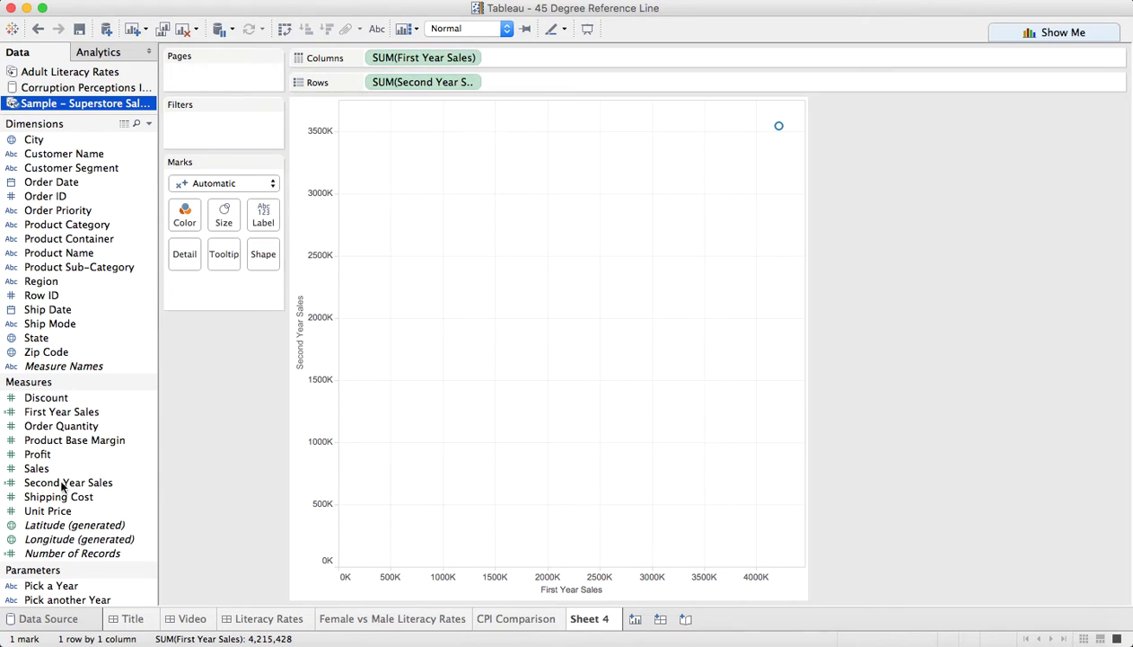
Start a parameter named Pick a Dimension with the String data type and a list of allowable values.
click(149, 123)
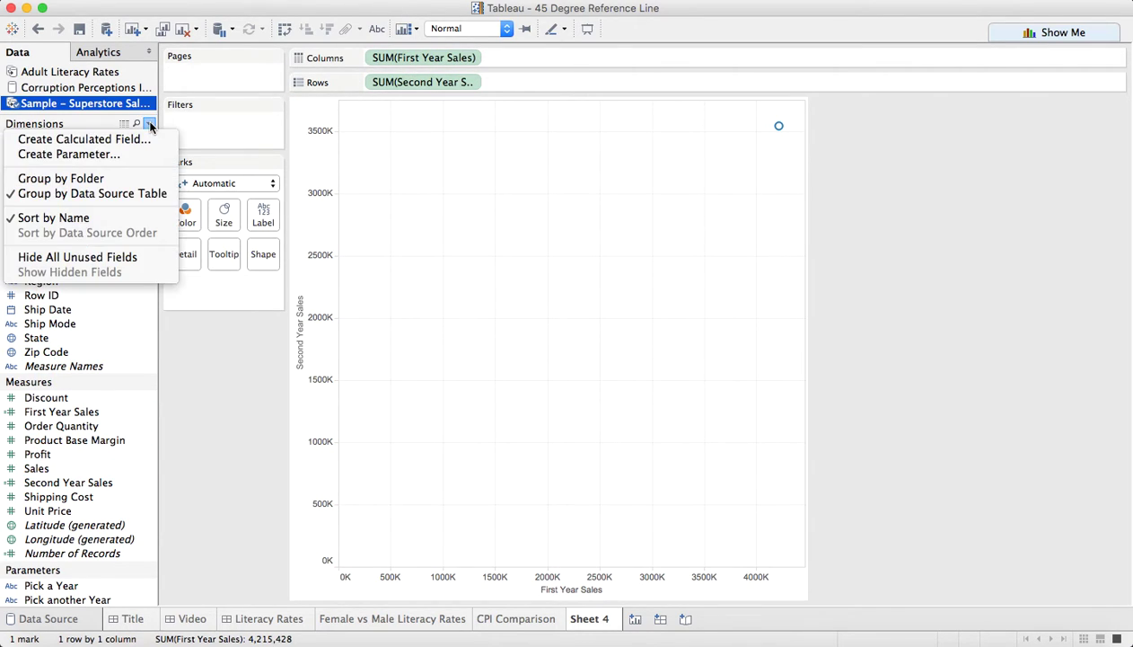
click(137, 138)
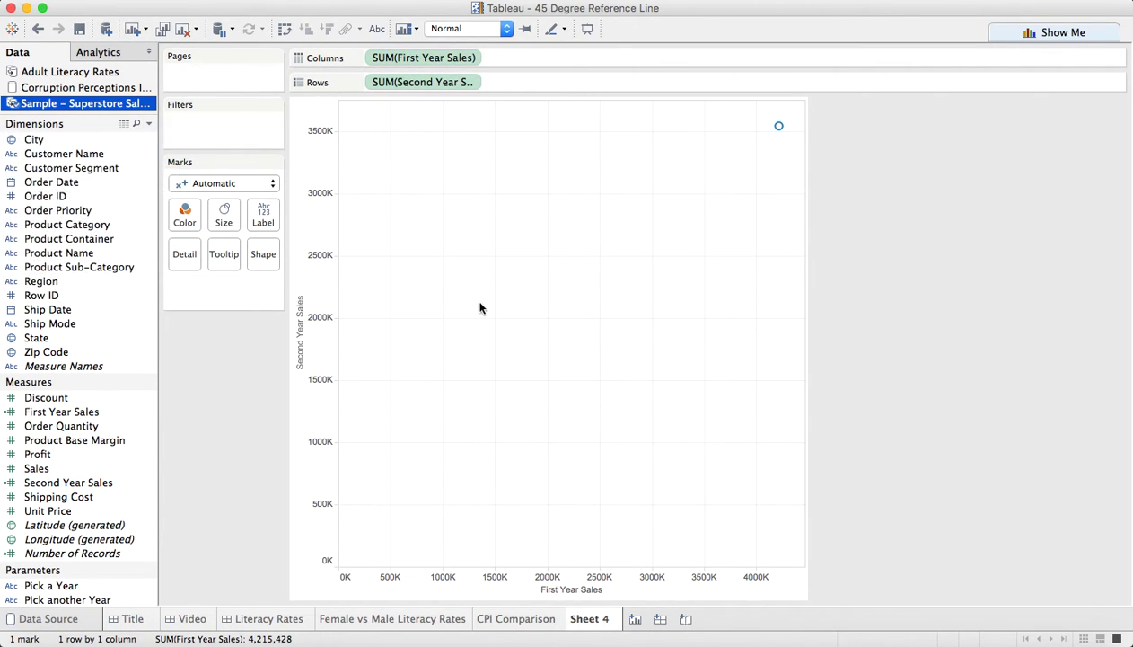
text(Pick a)
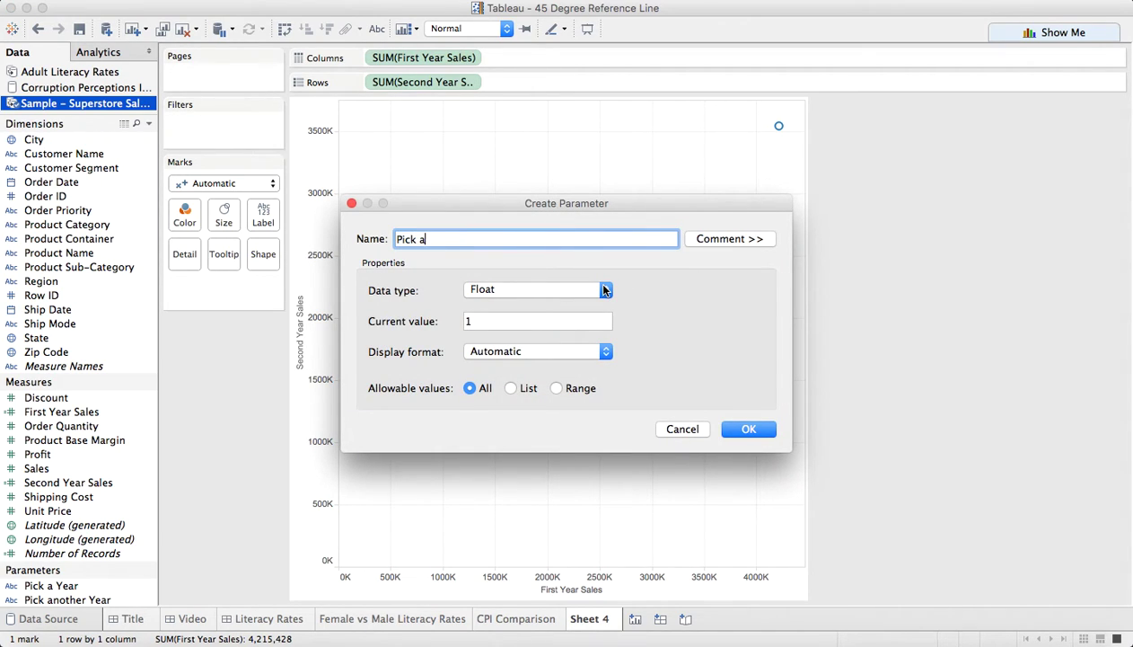
text( Dimension)
click(541, 291)
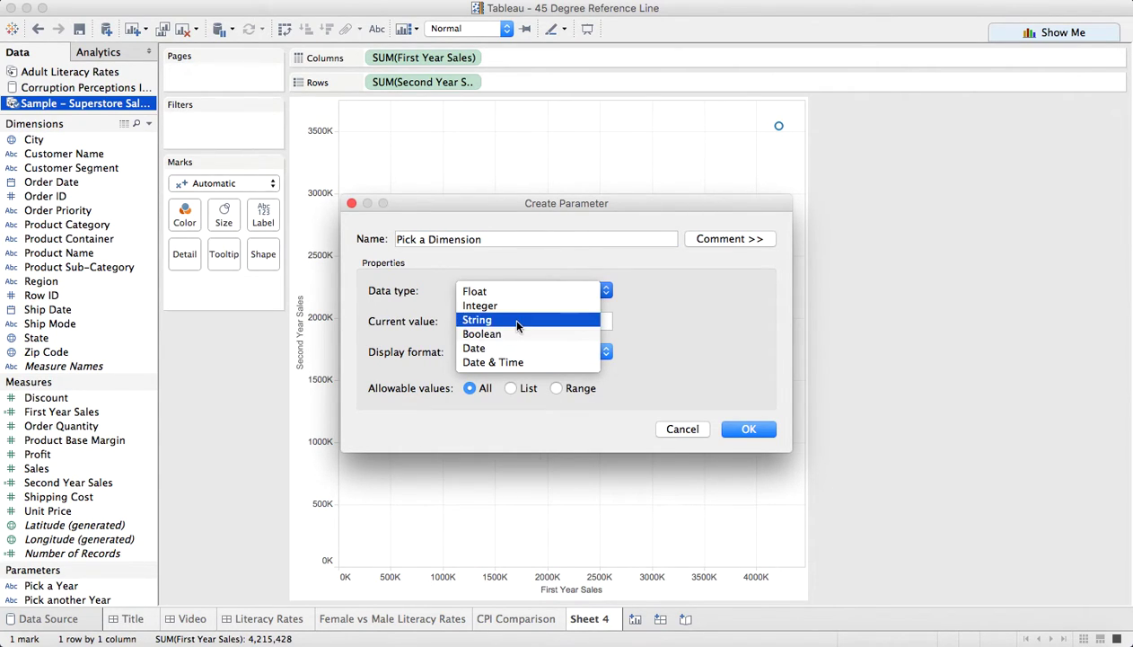
click(509, 318)
click(527, 385)
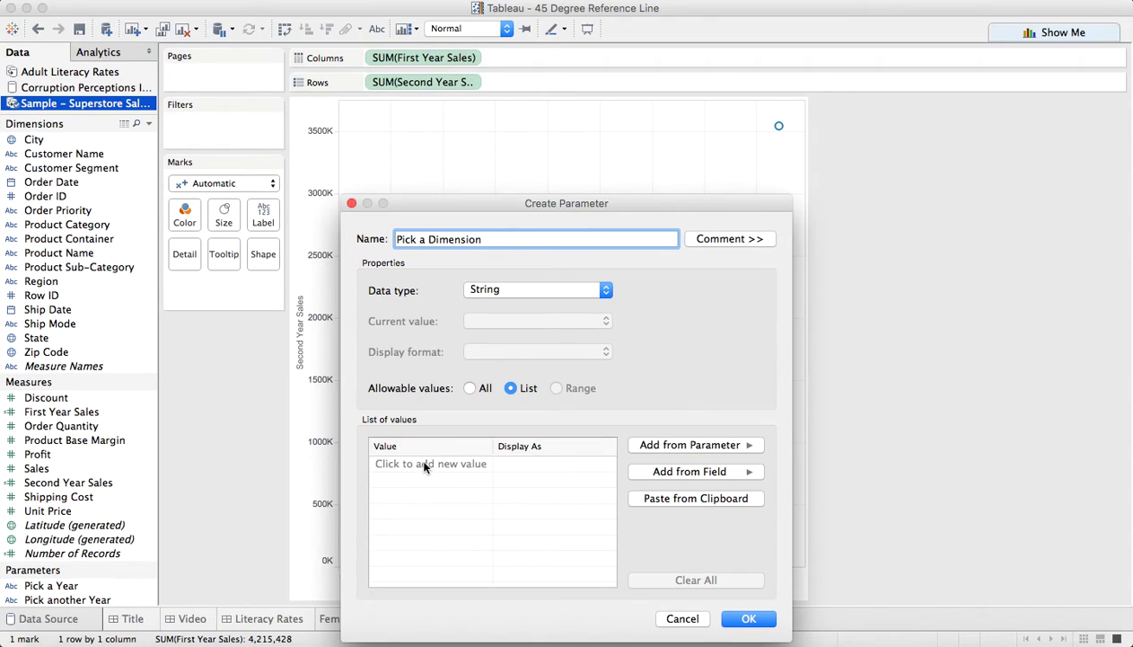
Add Customer Name, Product Name and State as the list values of Pick a Dimension and create the parameter.
click(426, 465)
text(Customer Name)
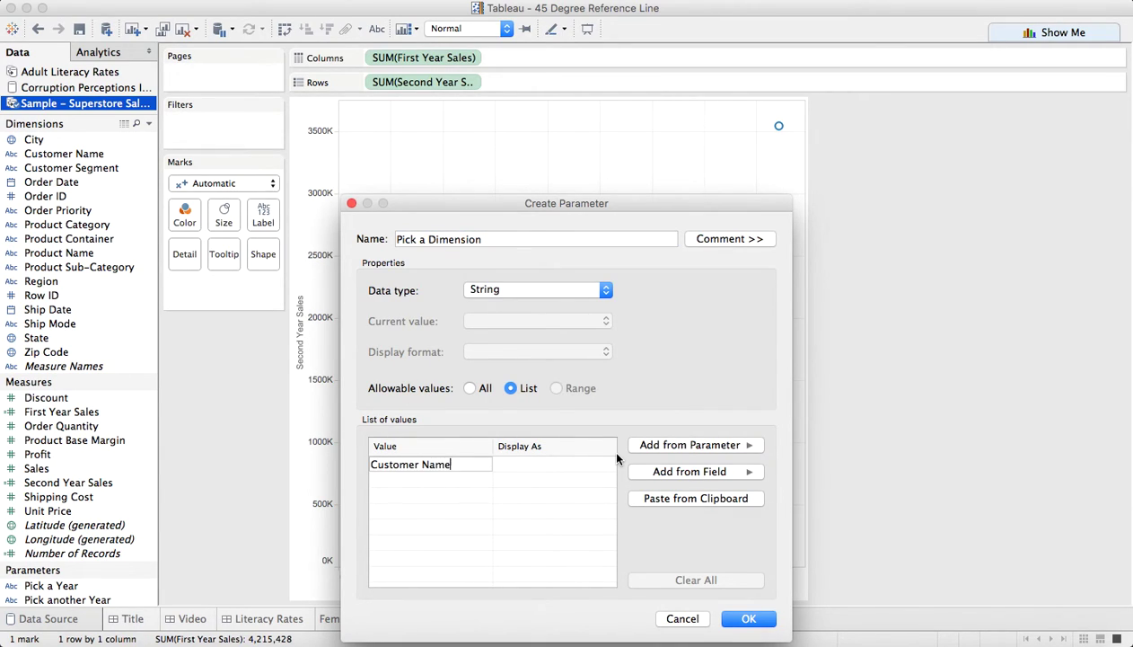
key(Return)
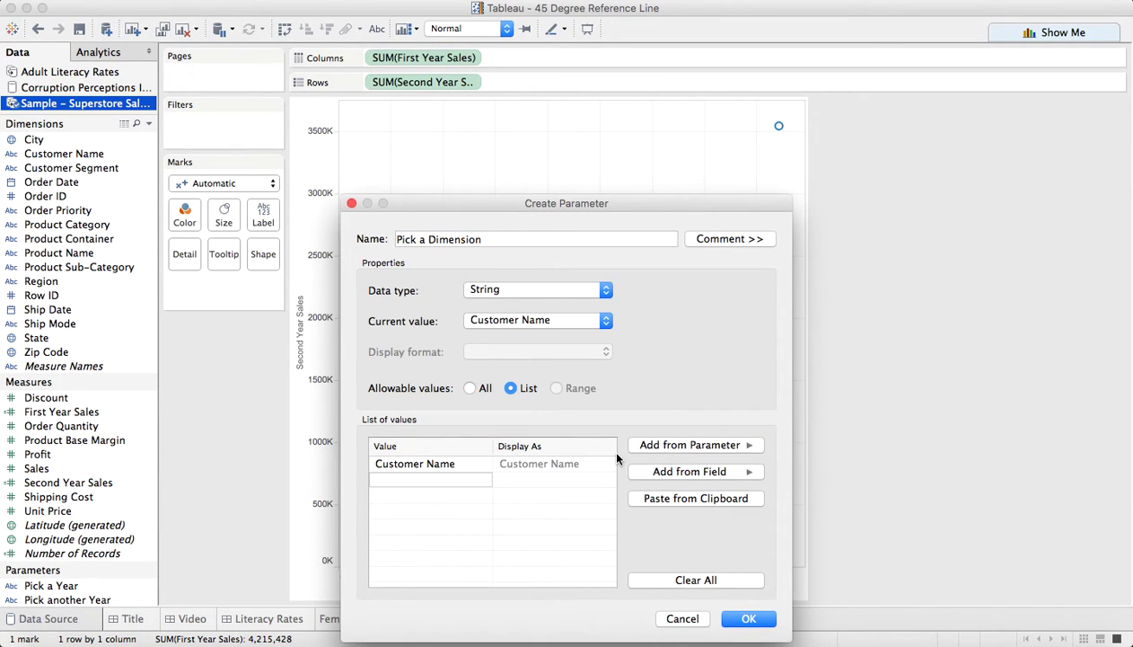
text(Product Name)
key(Return)
text(State)
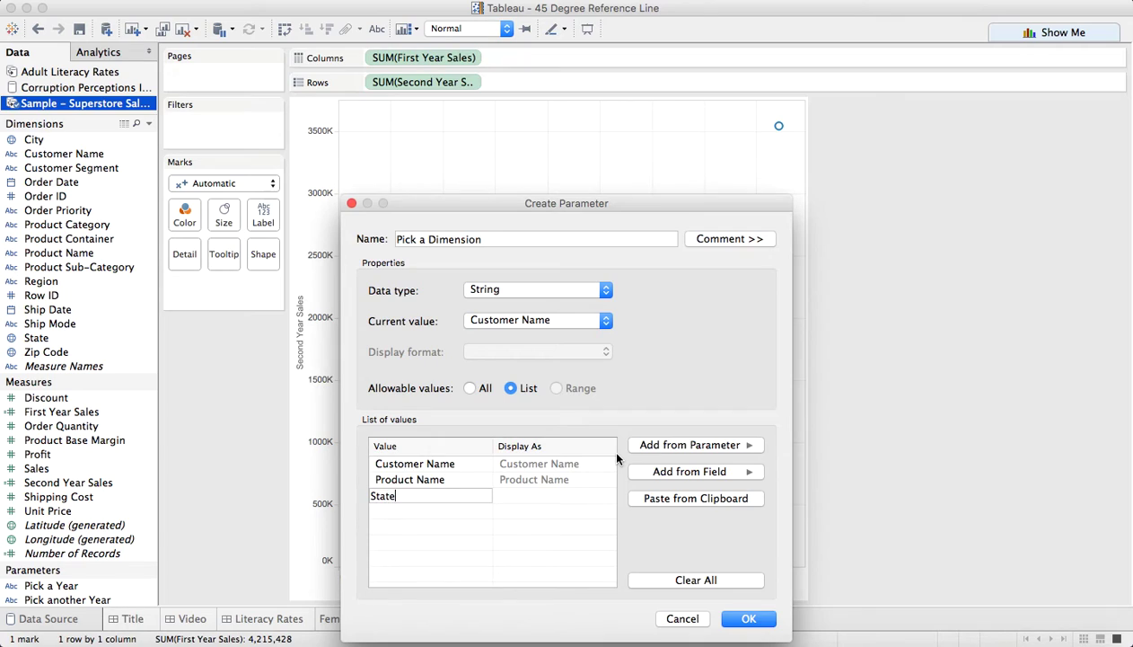
key(Return)
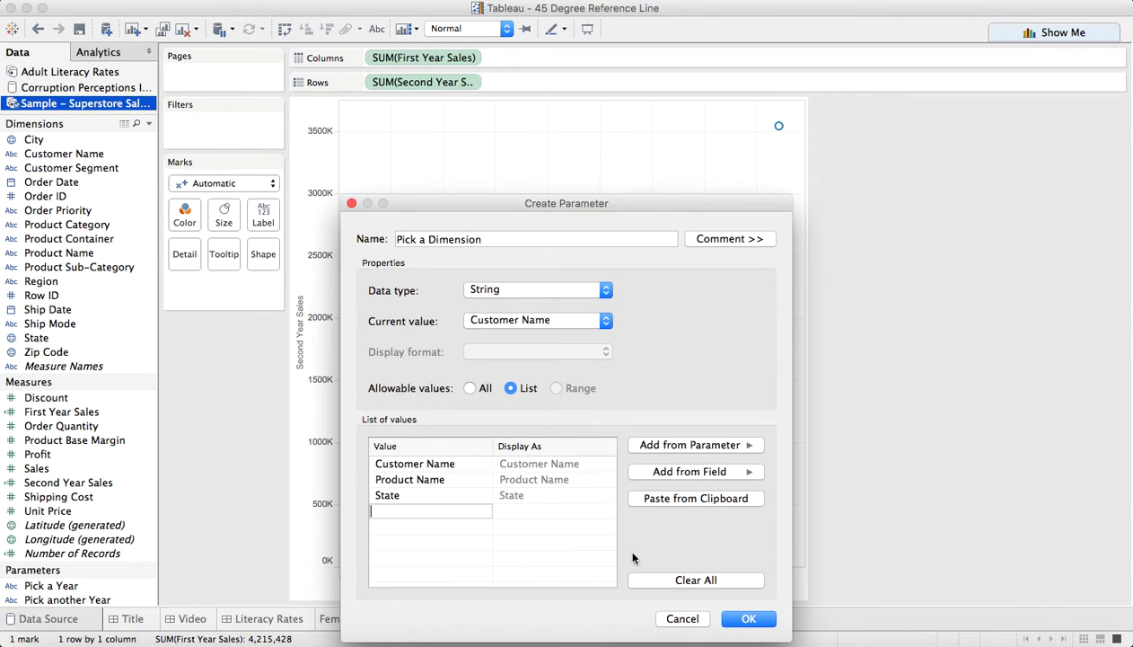
click(745, 620)
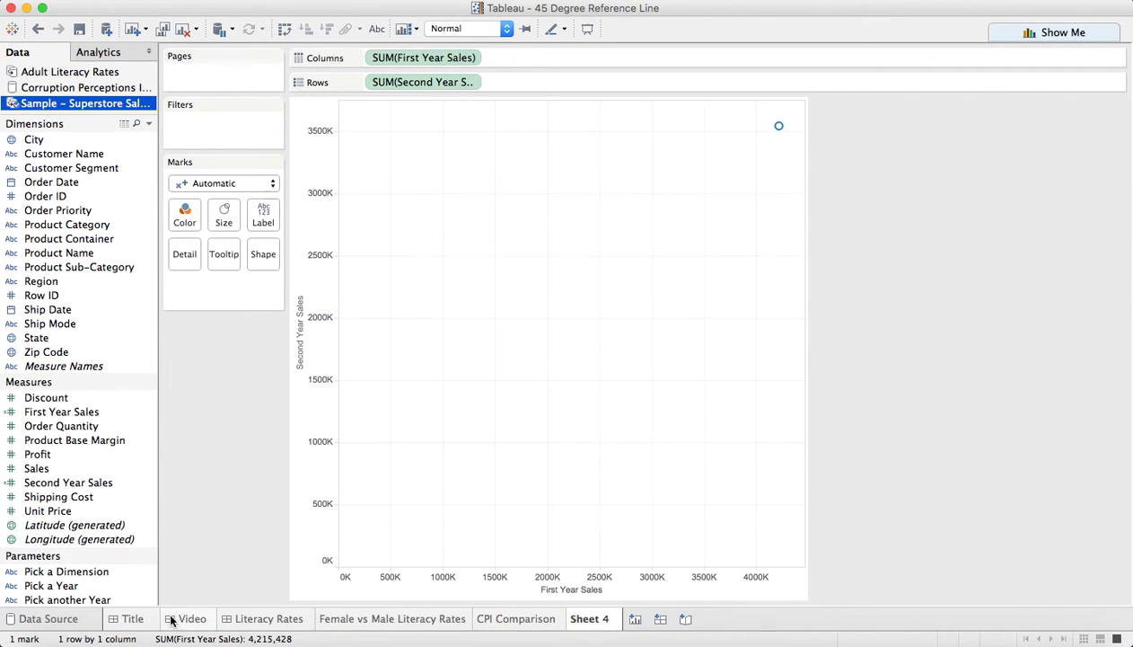
right_click(87, 571)
key(Escape)
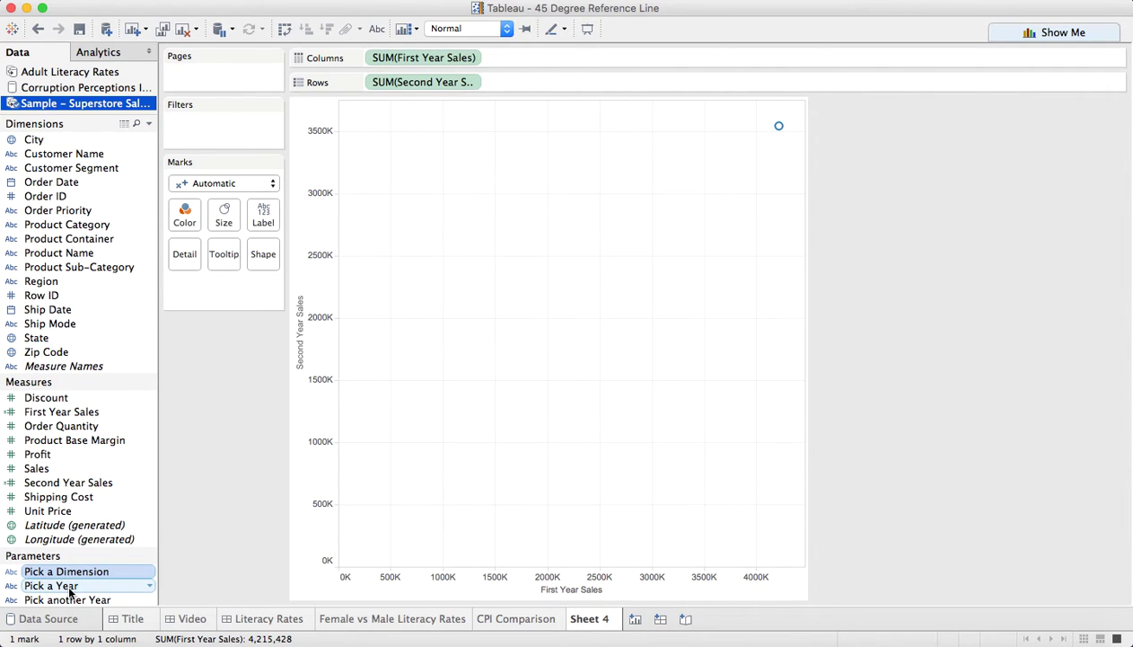
Show the parameter controls for Pick a Dimension, Pick a Year and Pick another Year together.
shift+click(72, 599)
right_click(72, 599)
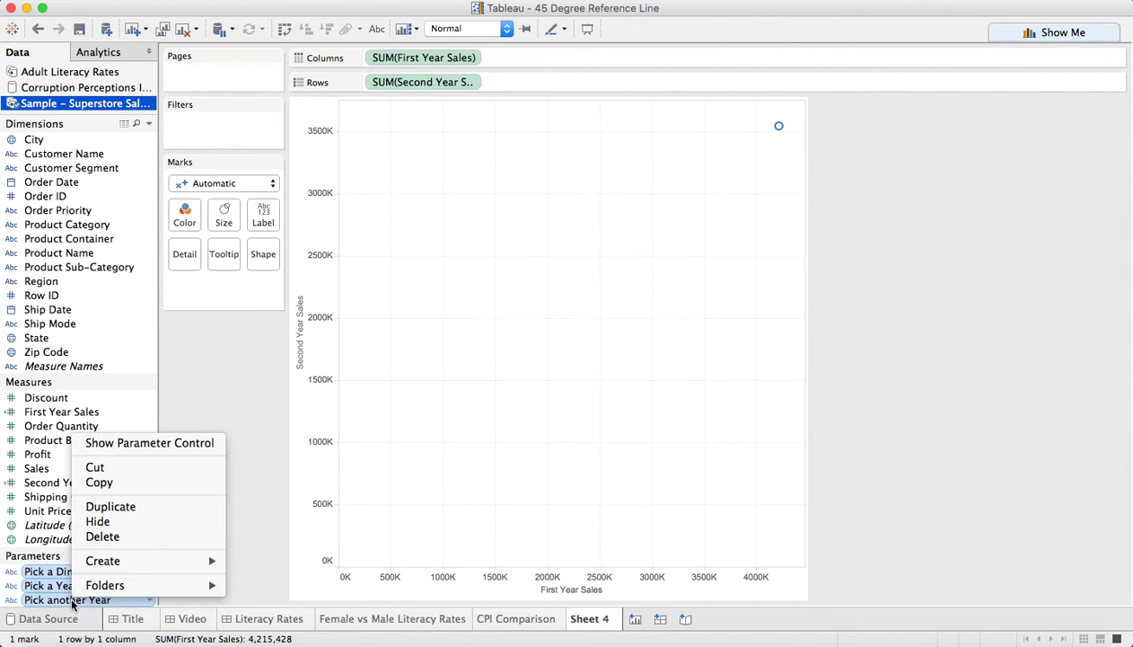
click(136, 443)
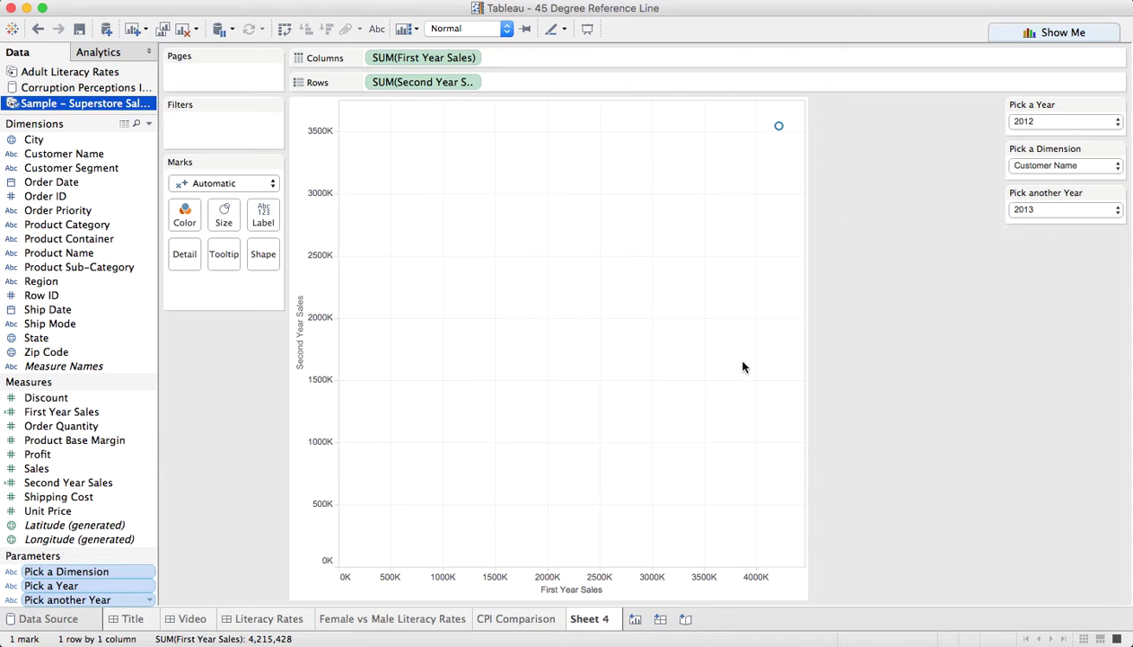
Start a calculated field named Dimension Chosen whose formula opens with CASE [Pick a Dimension].
click(148, 123)
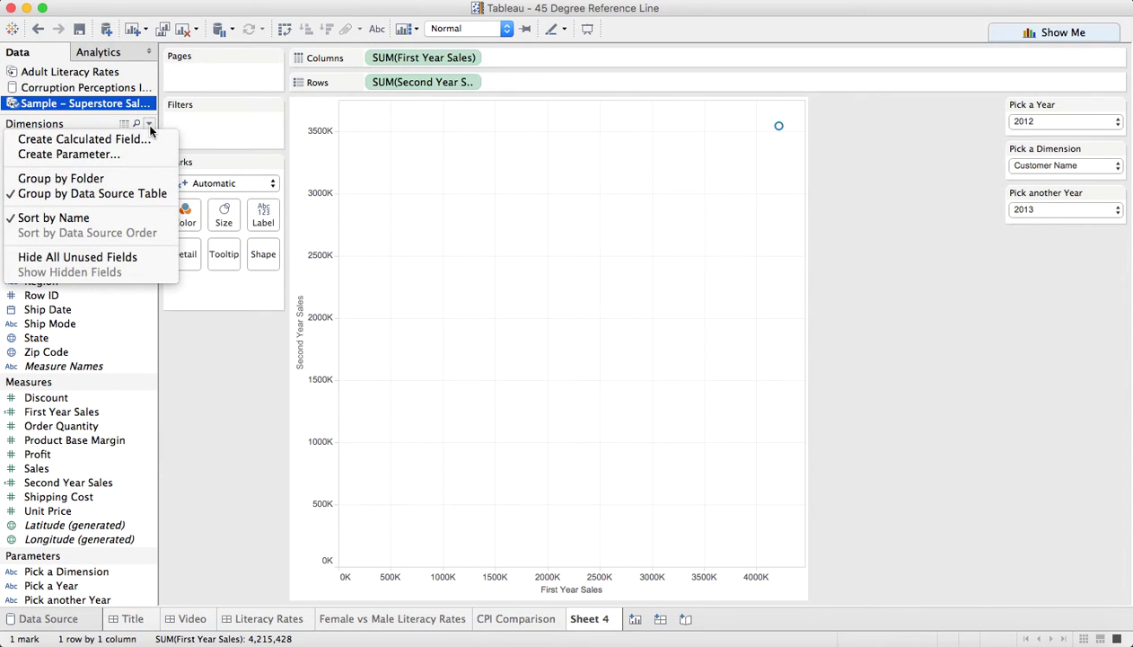
click(148, 140)
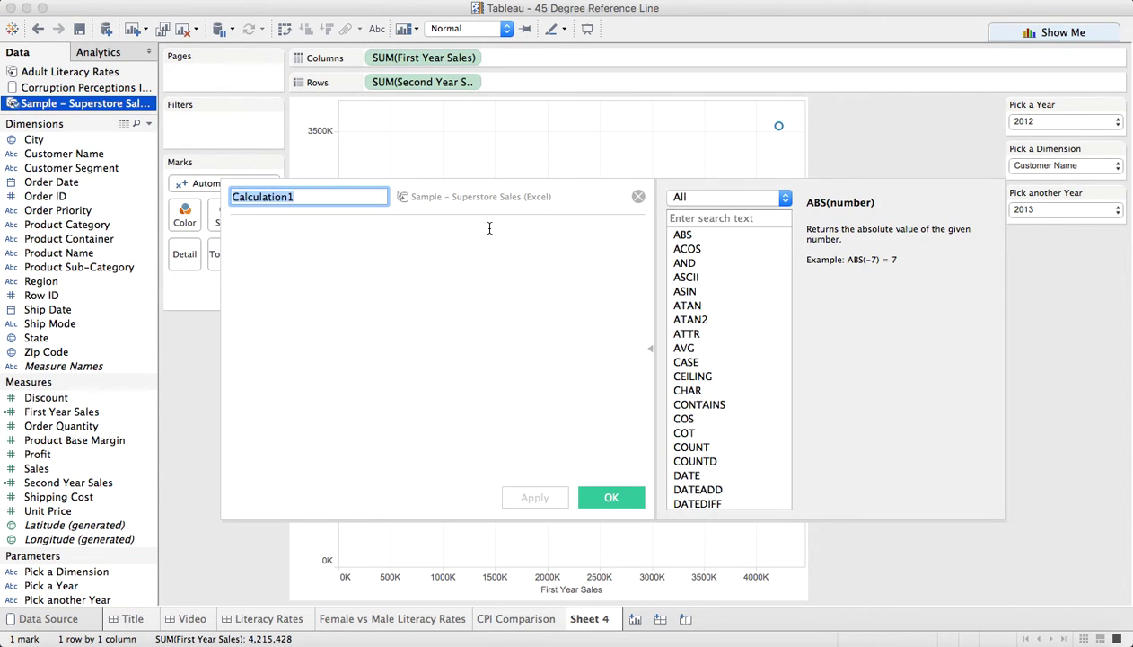
text(Dimension Chosen)
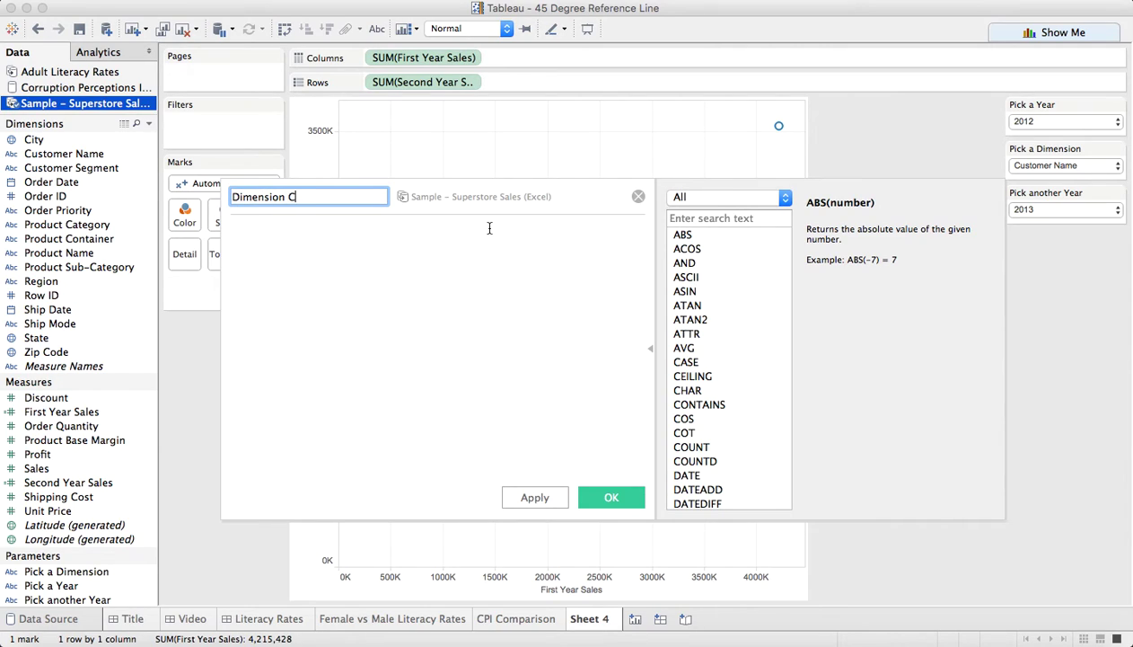
click(490, 228)
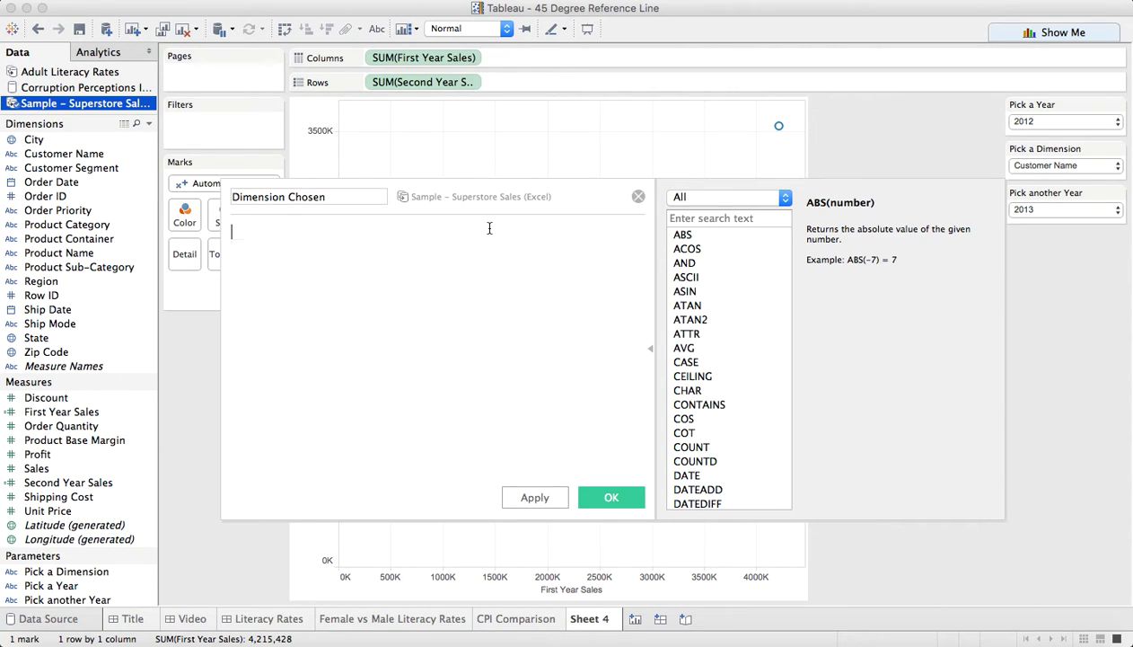
text(CASE)
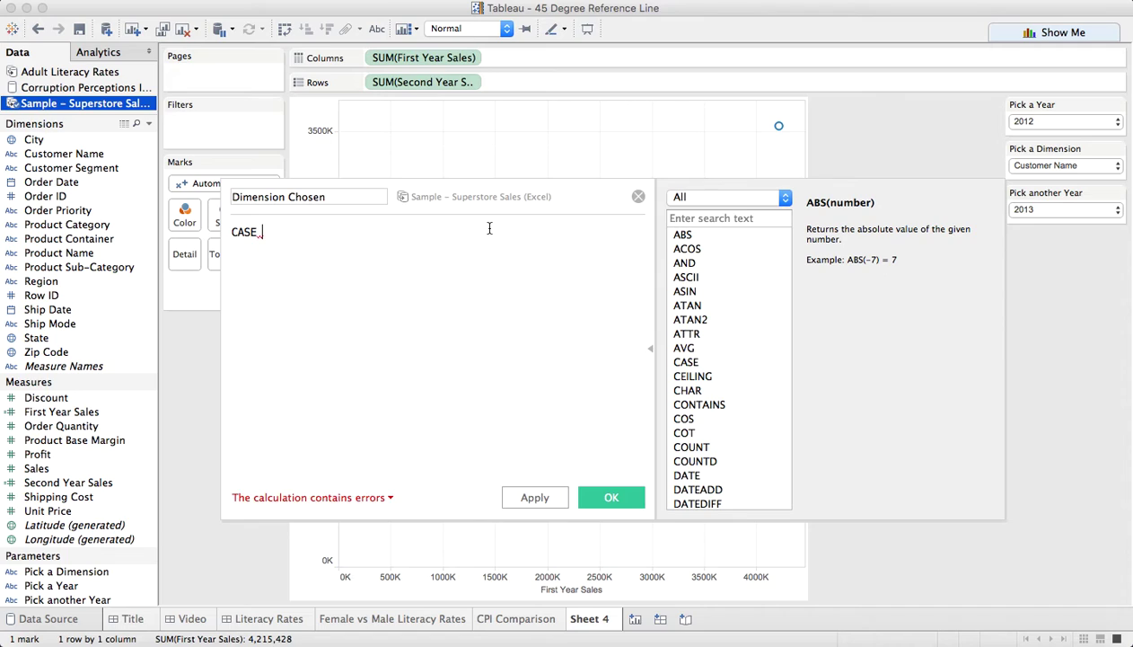
text( pi)
key(Down)
key(Return)
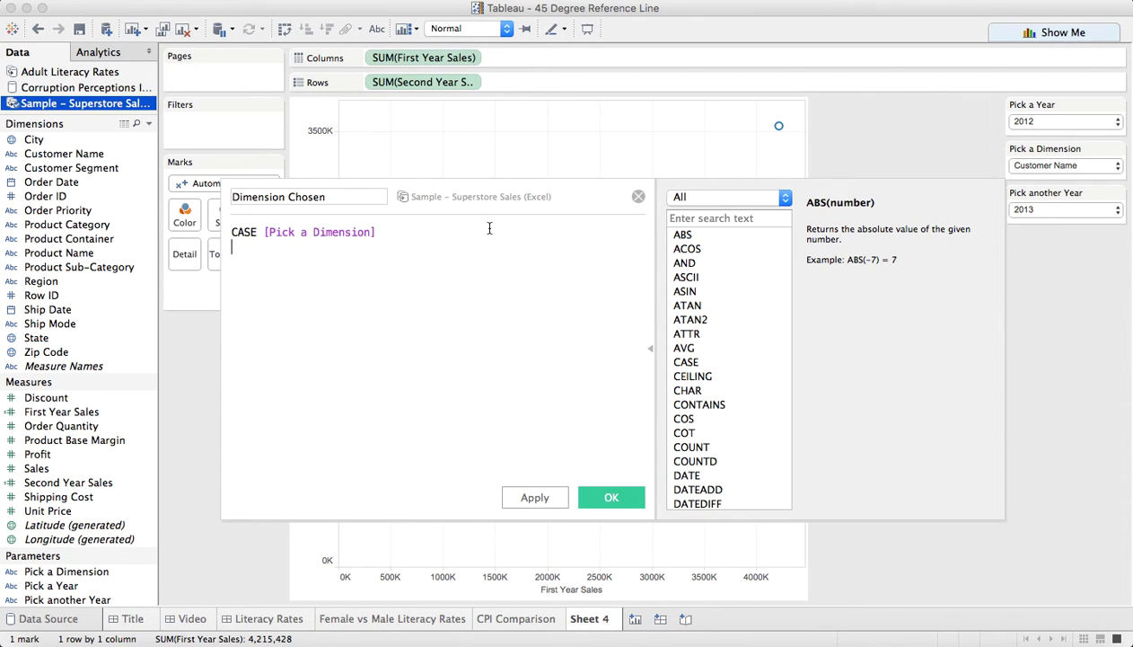
Add the formula lines WHEN 'Customer Name' THEN [Customer Name] and WHEN 'Product Name' THEN [Product Name].
key(Return)
text(WHEN 'Customer Name')
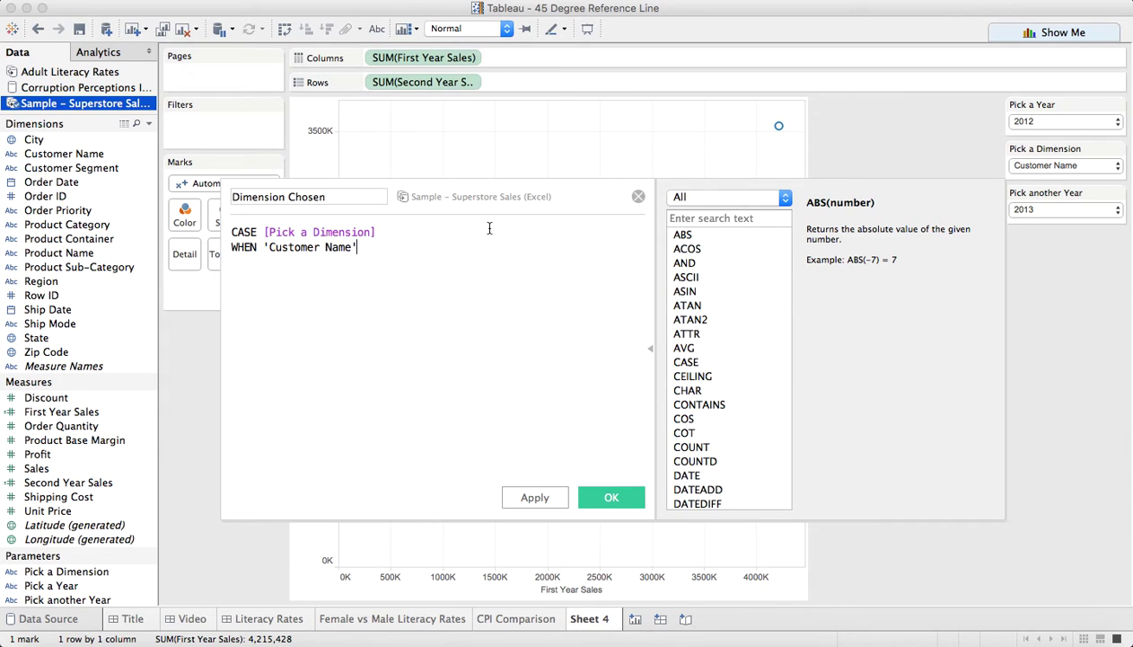
text( THEN cus)
key(Return)
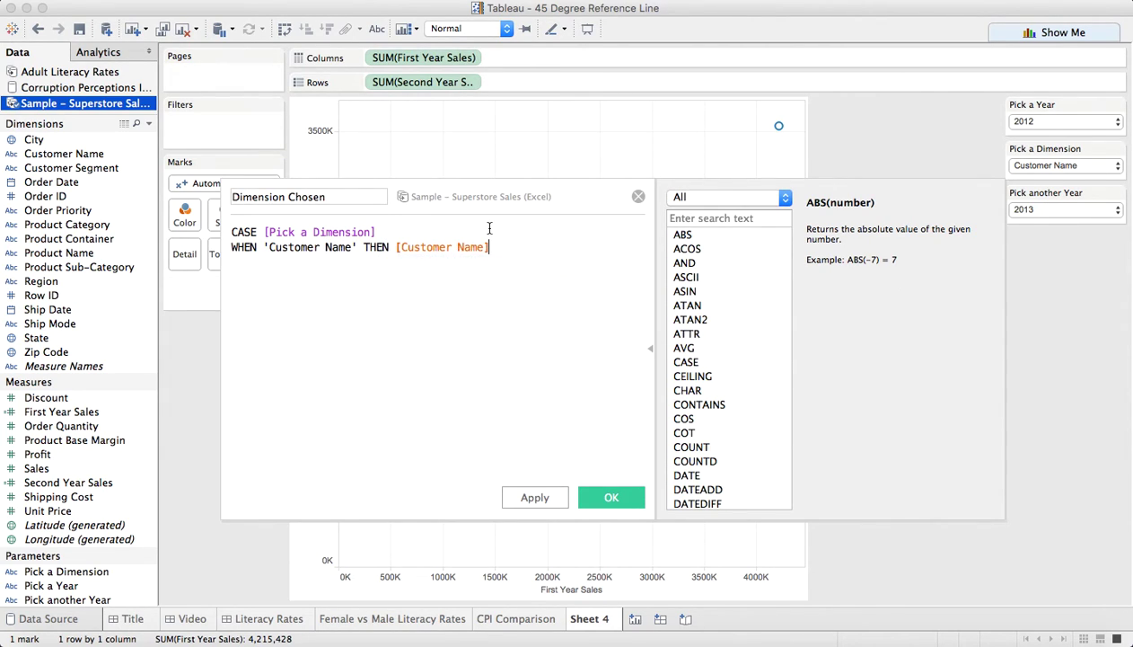
key(Return)
text(WHEN 'Product Name' THEN pro)
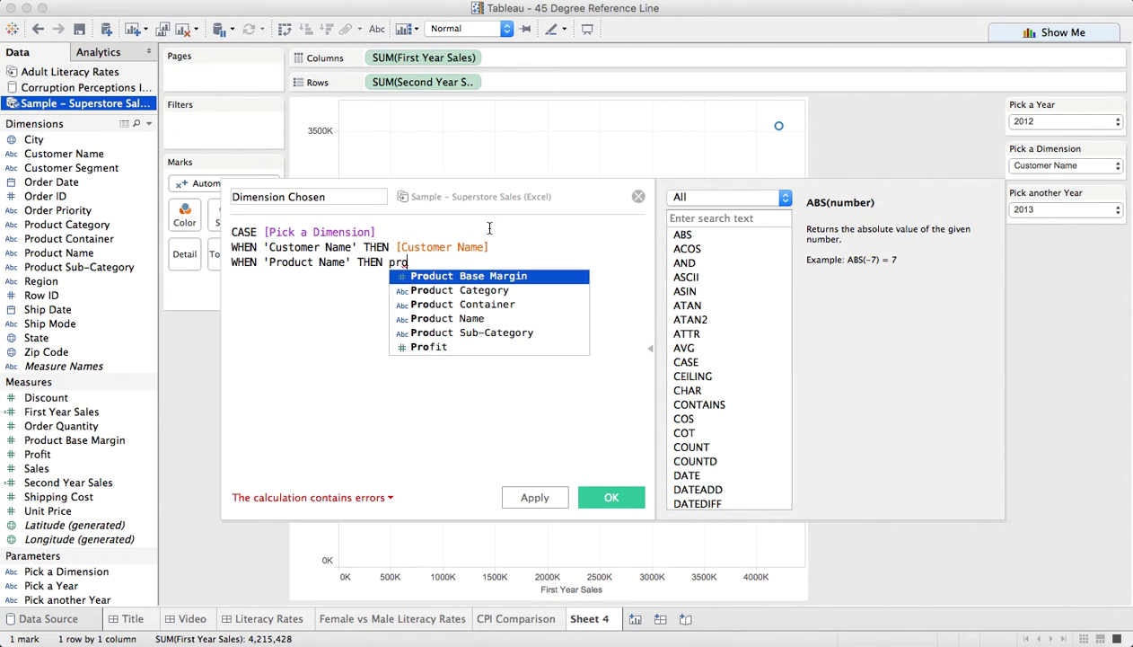
key(Down)
key(Down)
key(Down)
key(Return)
key(Return)
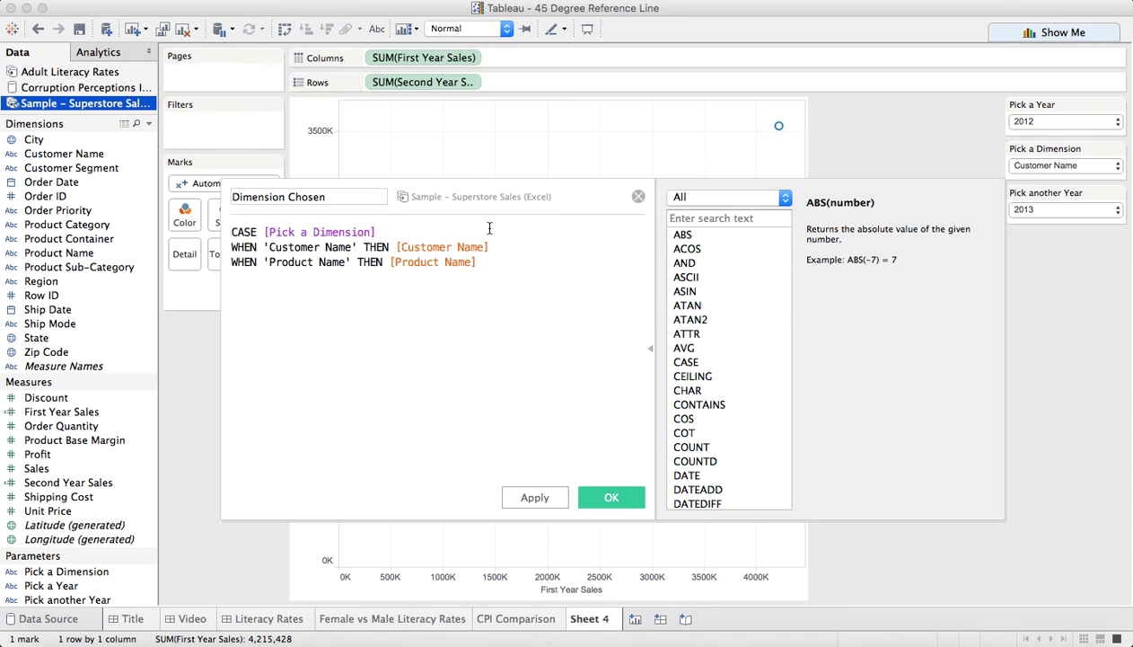
Finish the Dimension Chosen formula with ELSE [State] and END, and save the calculated field.
text(WHE)
key(BackSpace)
key(BackSpace)
key(BackSpace)
text(sta)
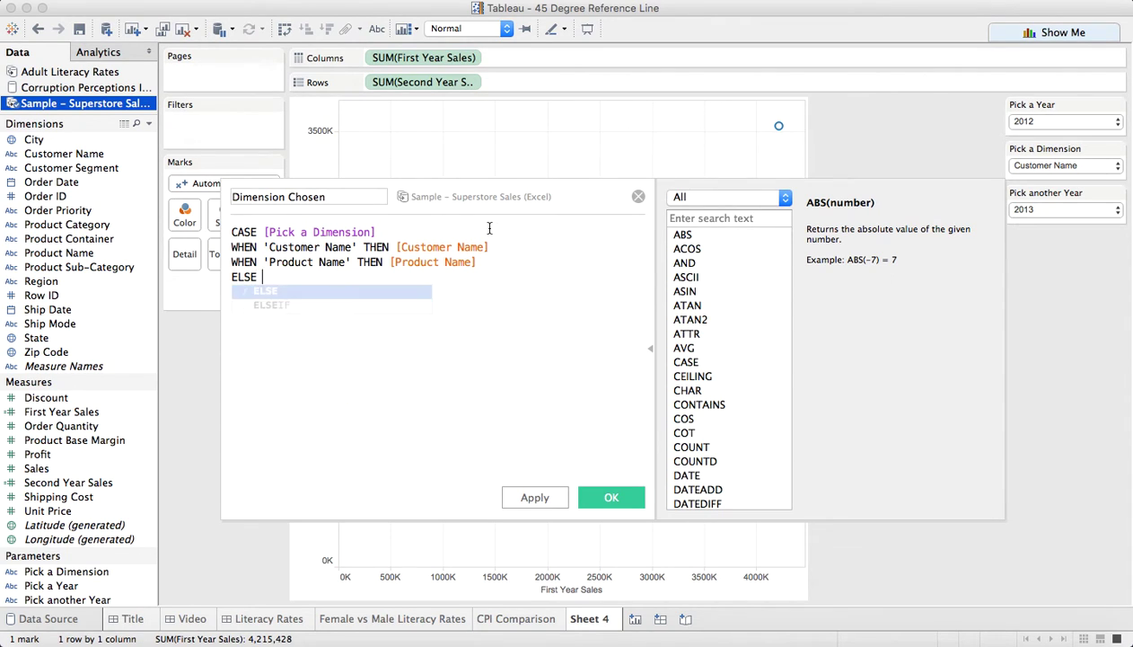
key(Return)
key(Return)
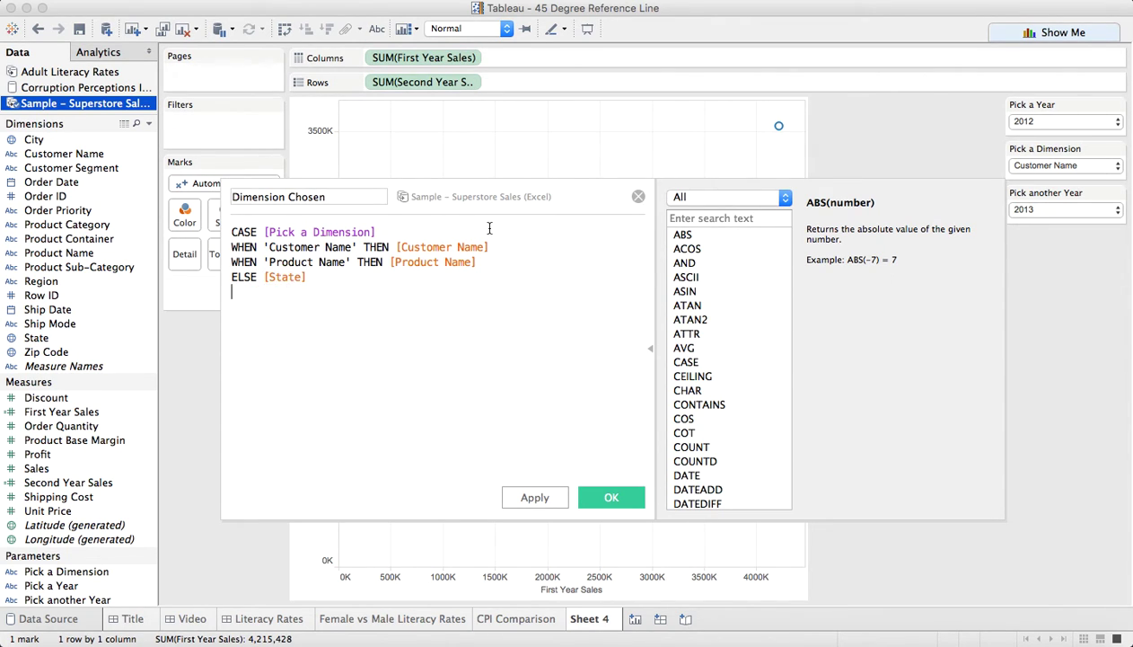
text(END)
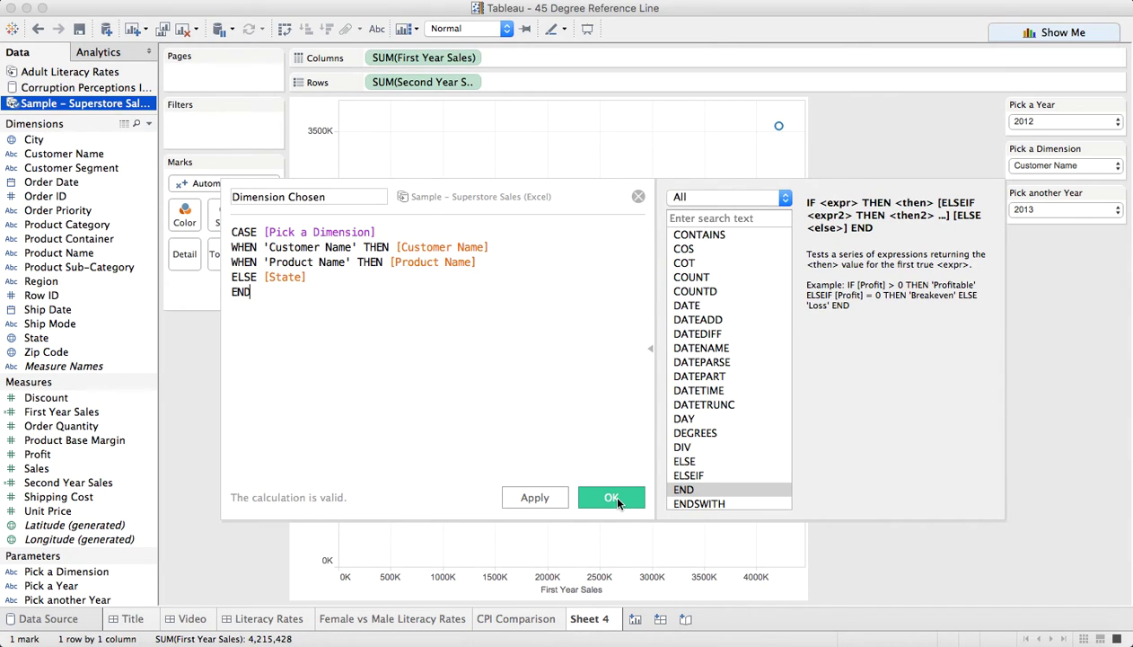
click(614, 498)
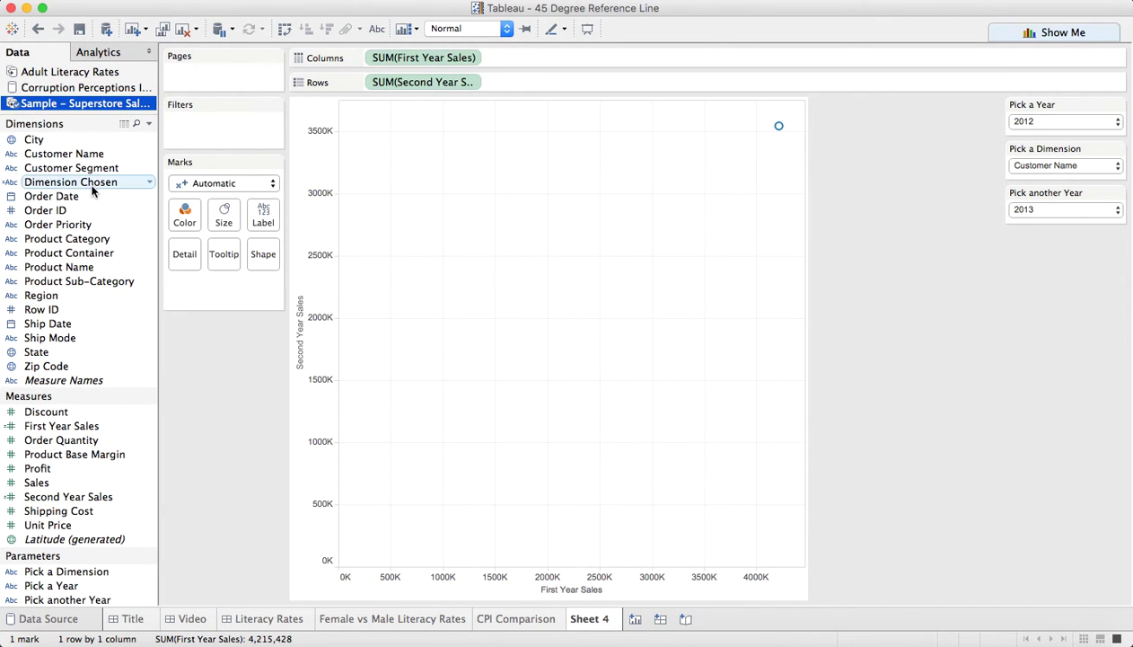
Break the scatter marks down by Dimension Chosen as detail and add First Year Sales to rows as a dual axis.
drag(87, 186, 293, 275)
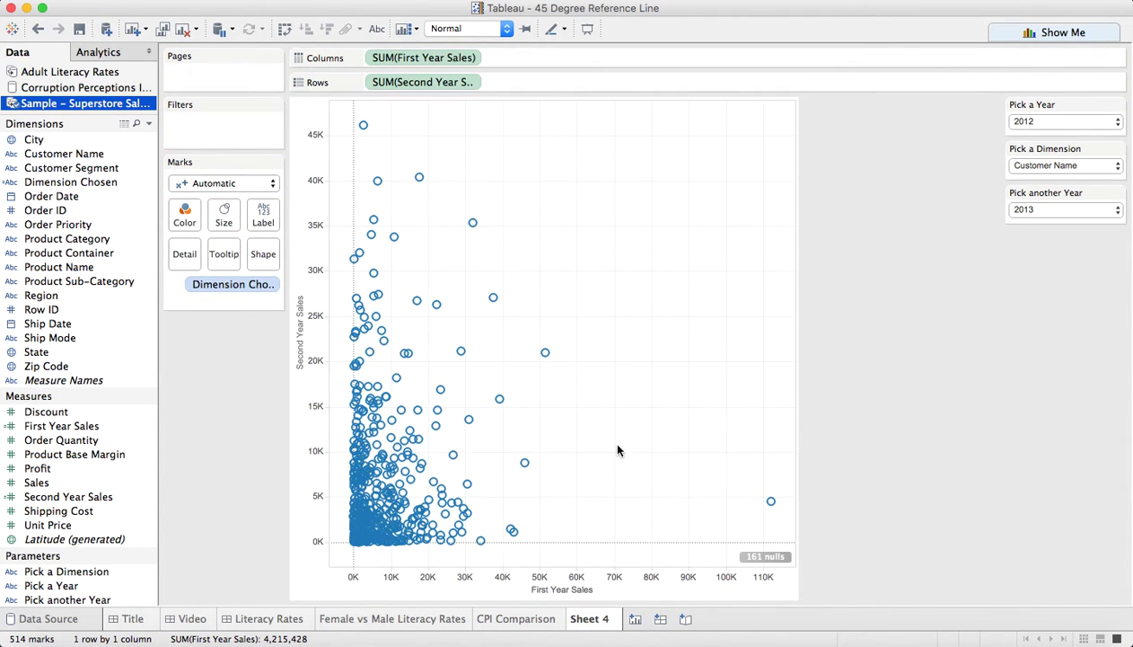
drag(413, 58, 558, 84)
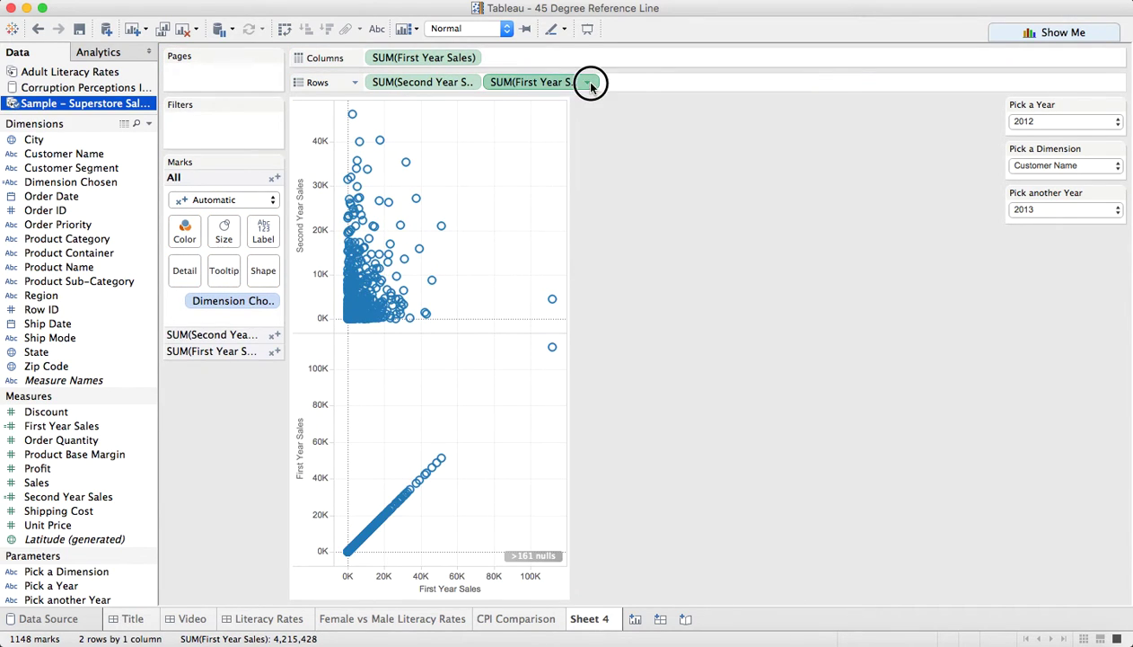
click(586, 82)
click(594, 361)
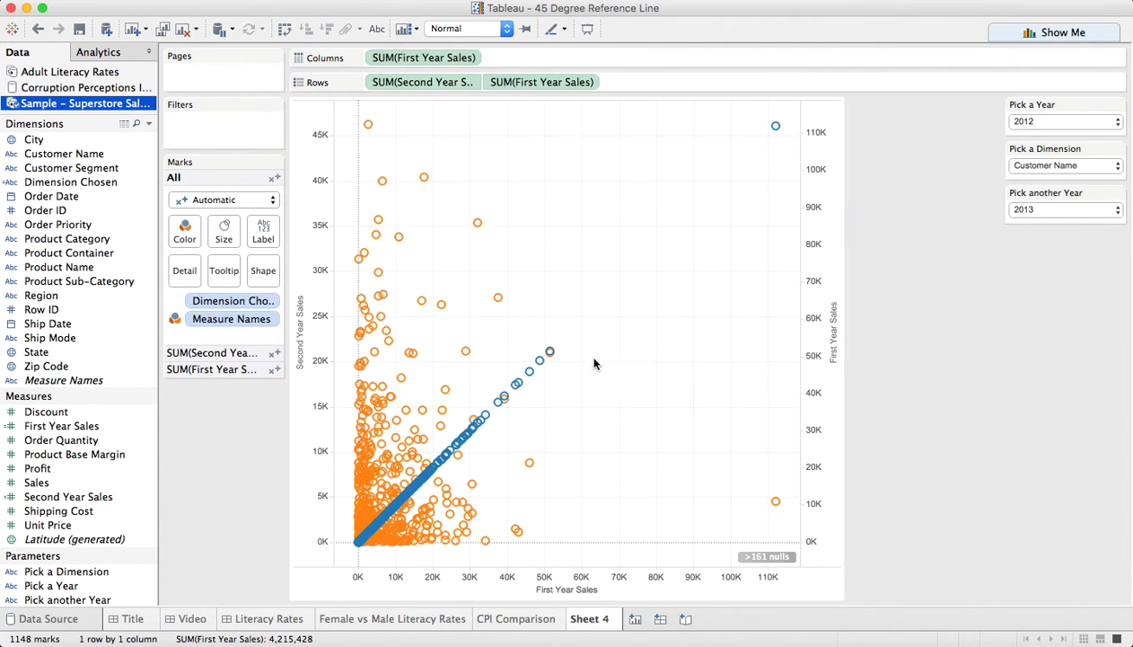
Synchronize the secondary First Year Sales axis and remove the Measure Names colouring from all marks.
right_click(826, 220)
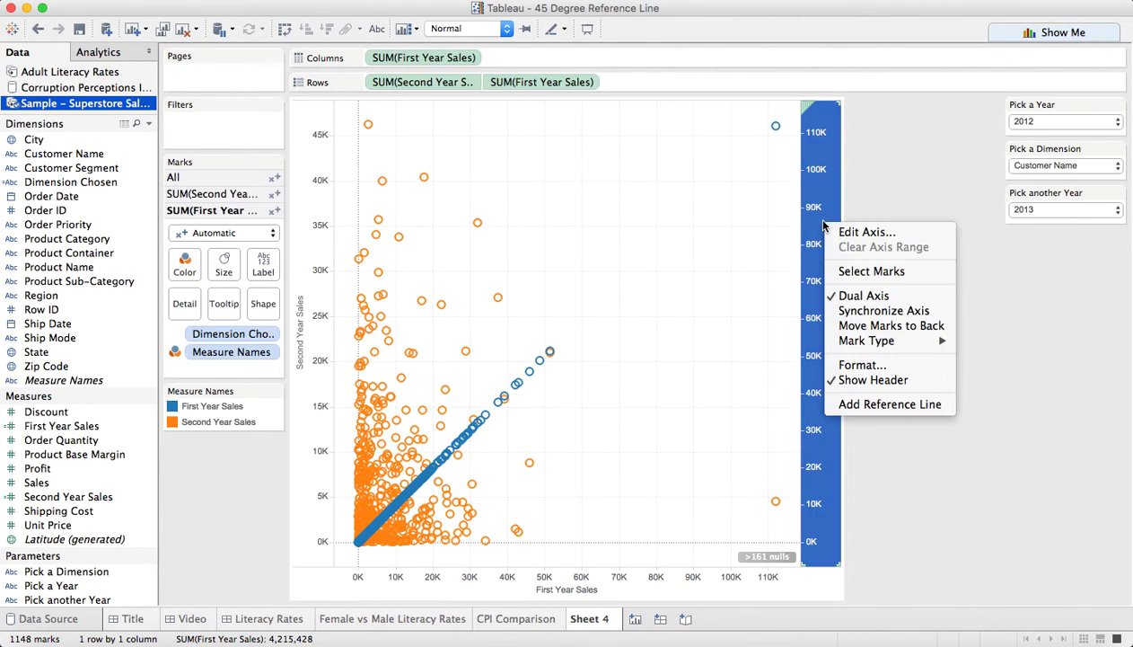
click(864, 310)
click(644, 162)
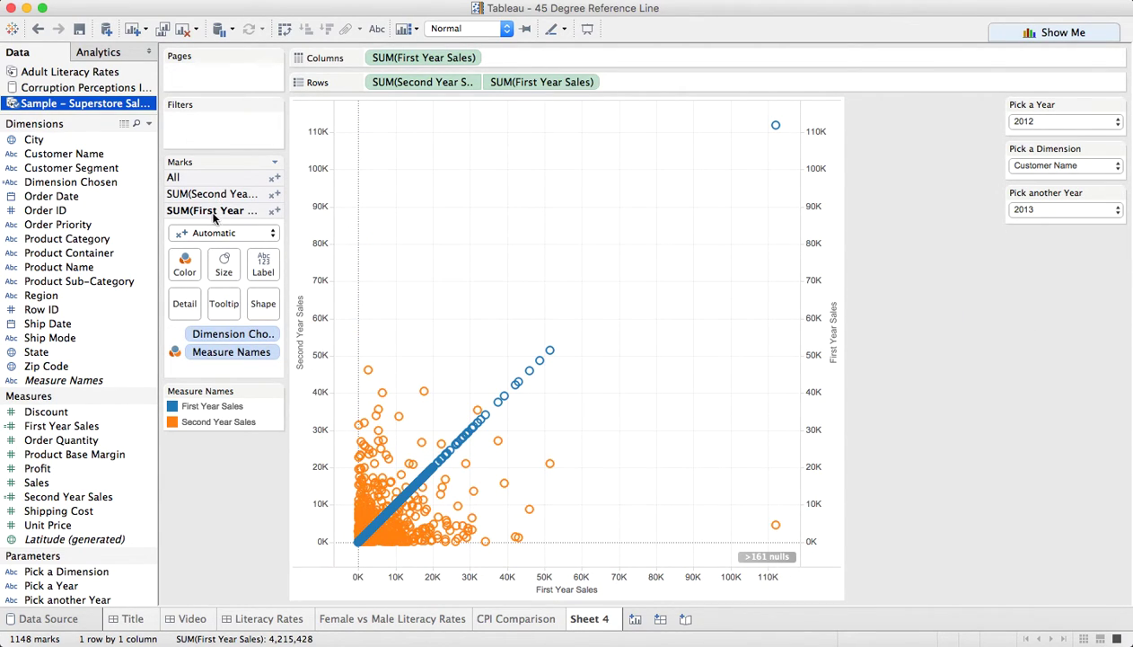
click(175, 177)
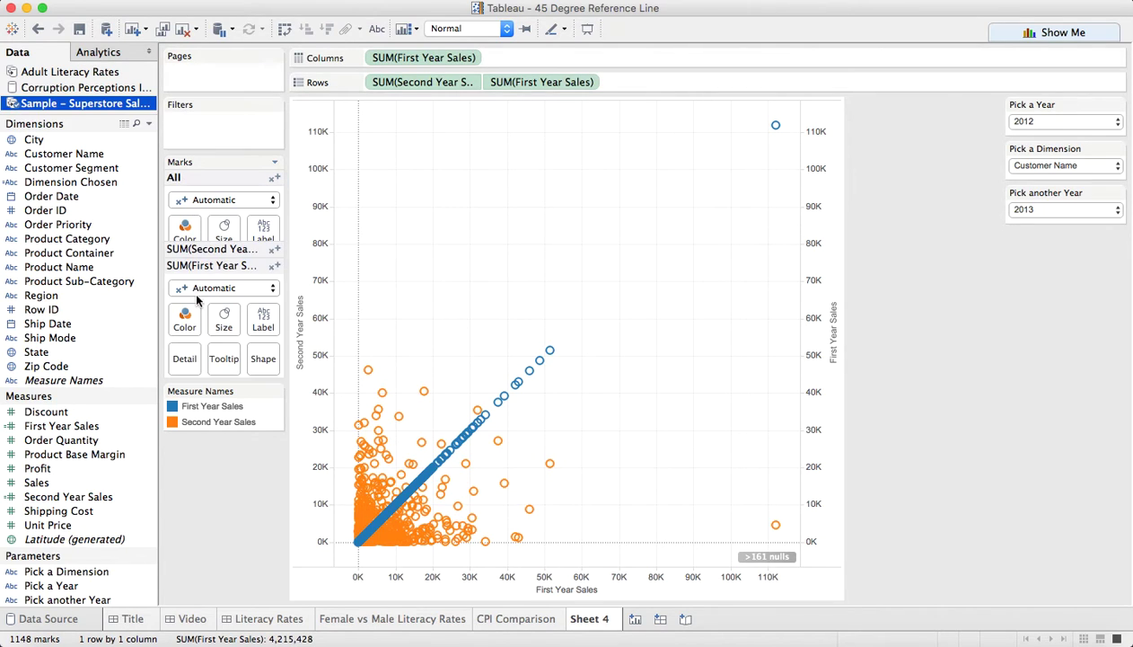
drag(194, 324, 125, 304)
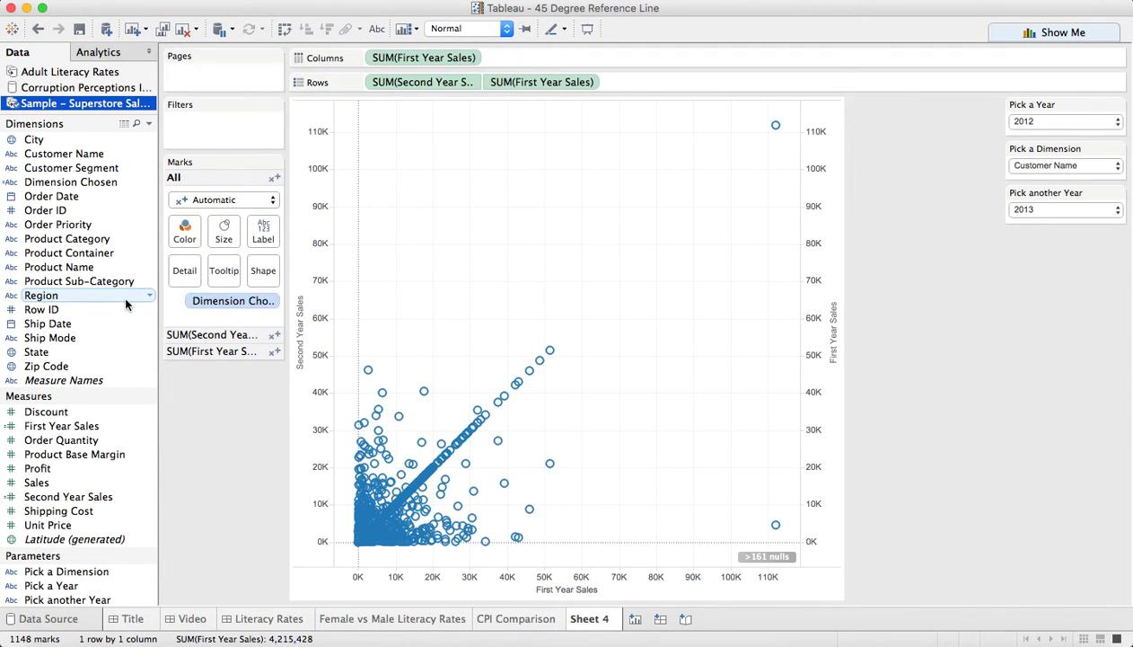
Change the mark type of SUM(First Year Sales) to Circle and shrink its marks to the smallest size.
click(200, 355)
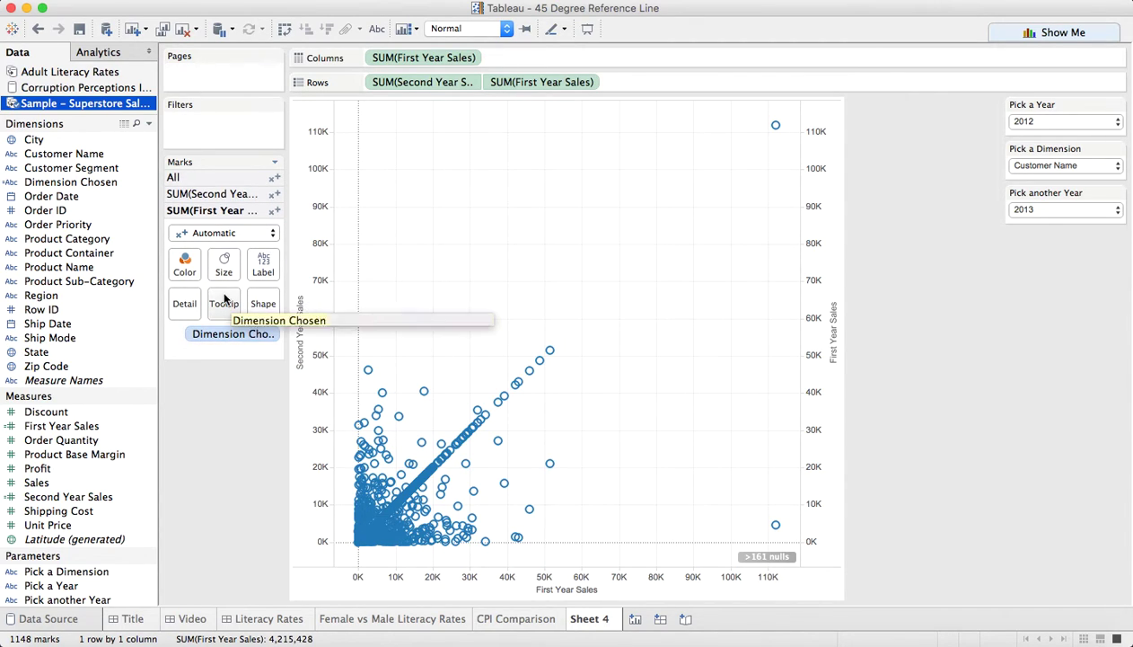
click(203, 235)
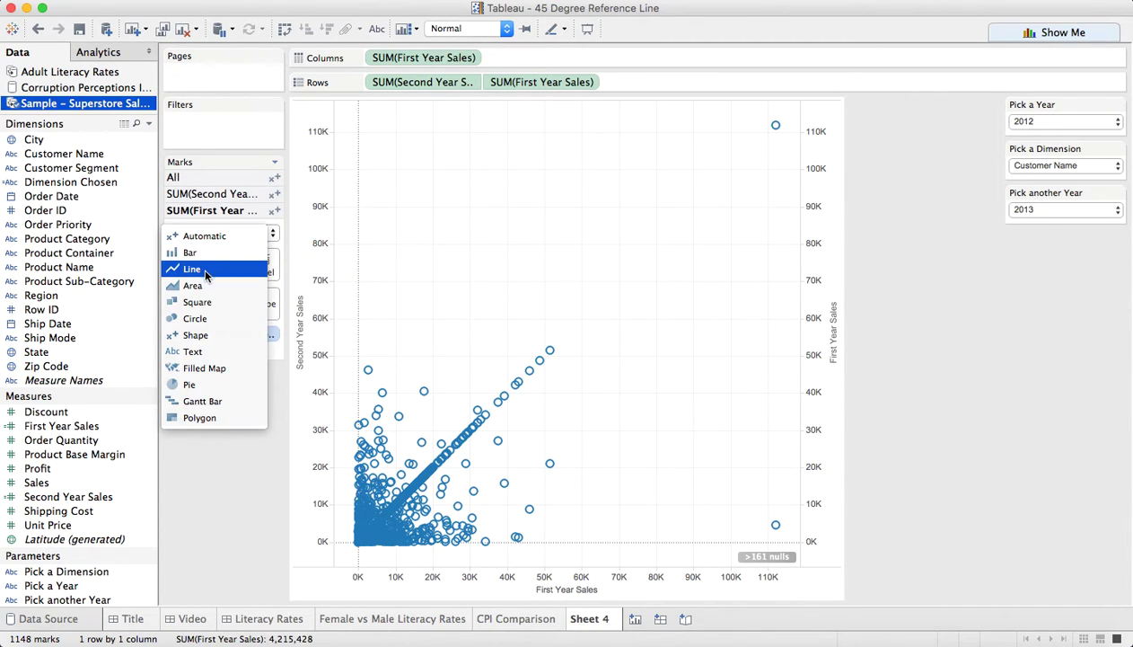
click(200, 318)
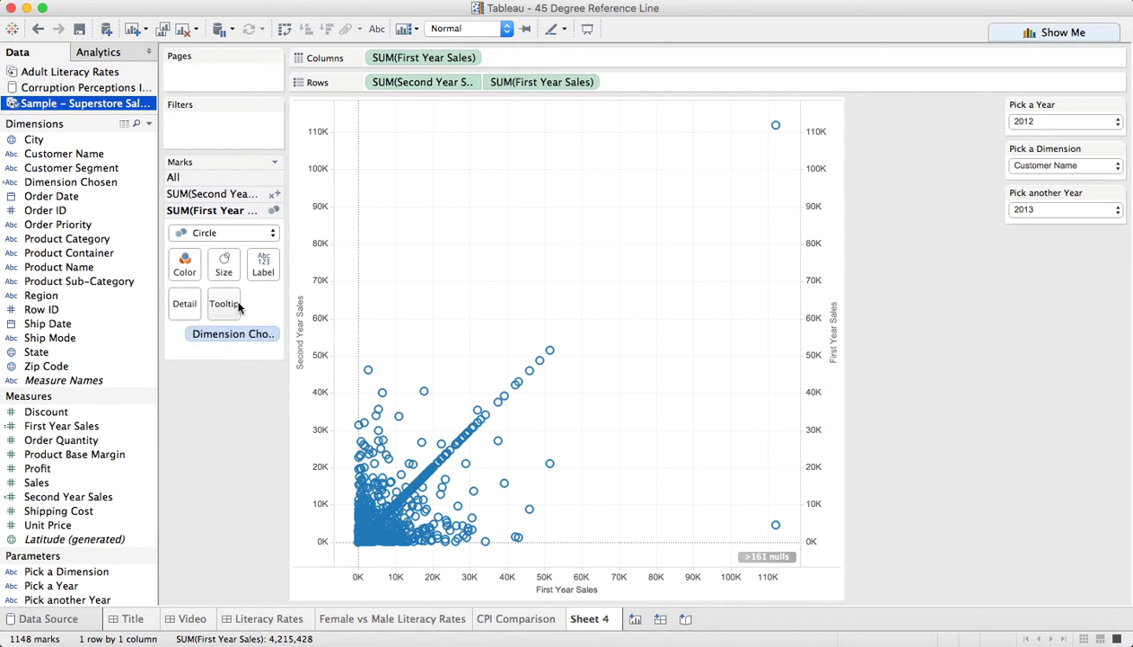
click(225, 266)
drag(249, 301, 180, 301)
Set the First Year Sales marks to 0% in the transparency setting and their border to None.
click(185, 262)
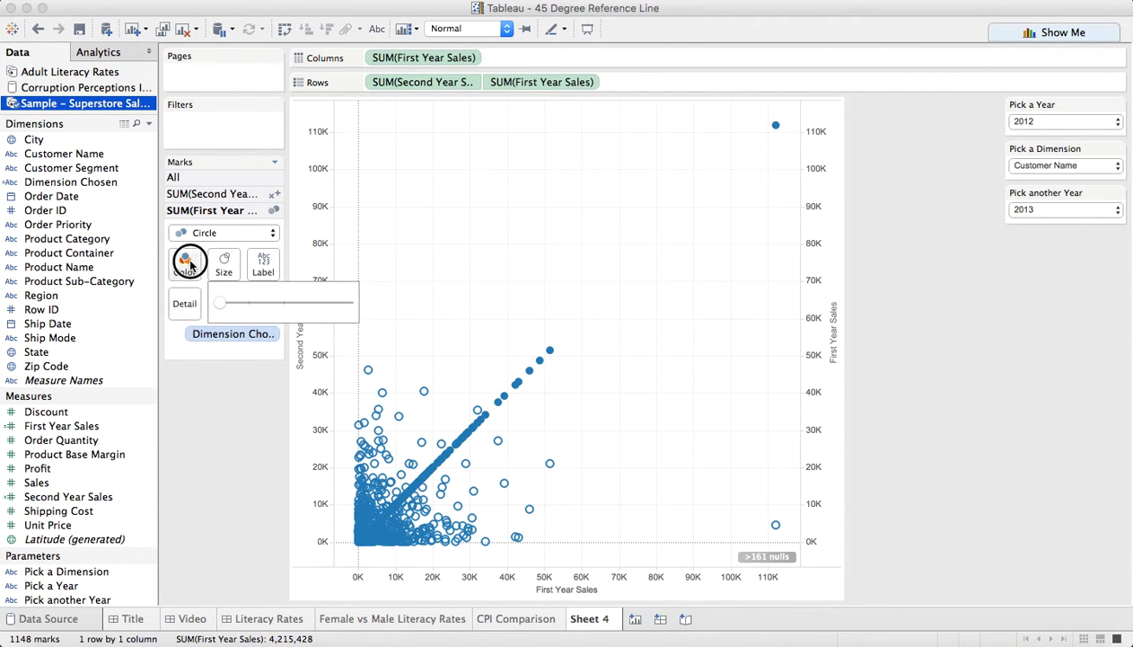
drag(256, 458, 174, 450)
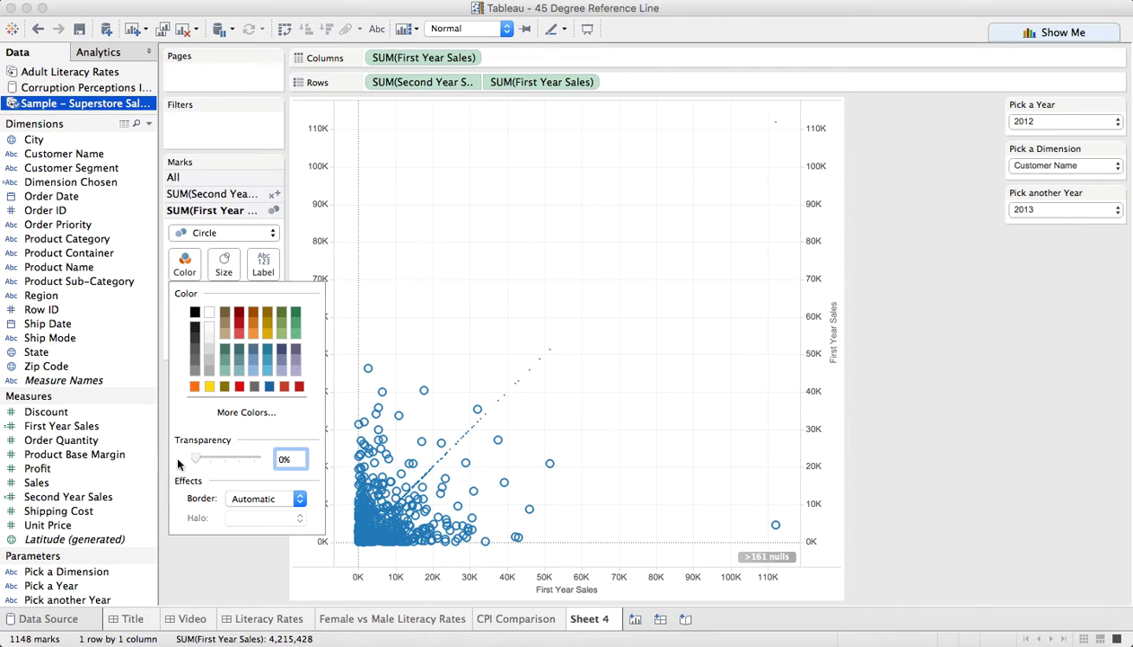
click(255, 498)
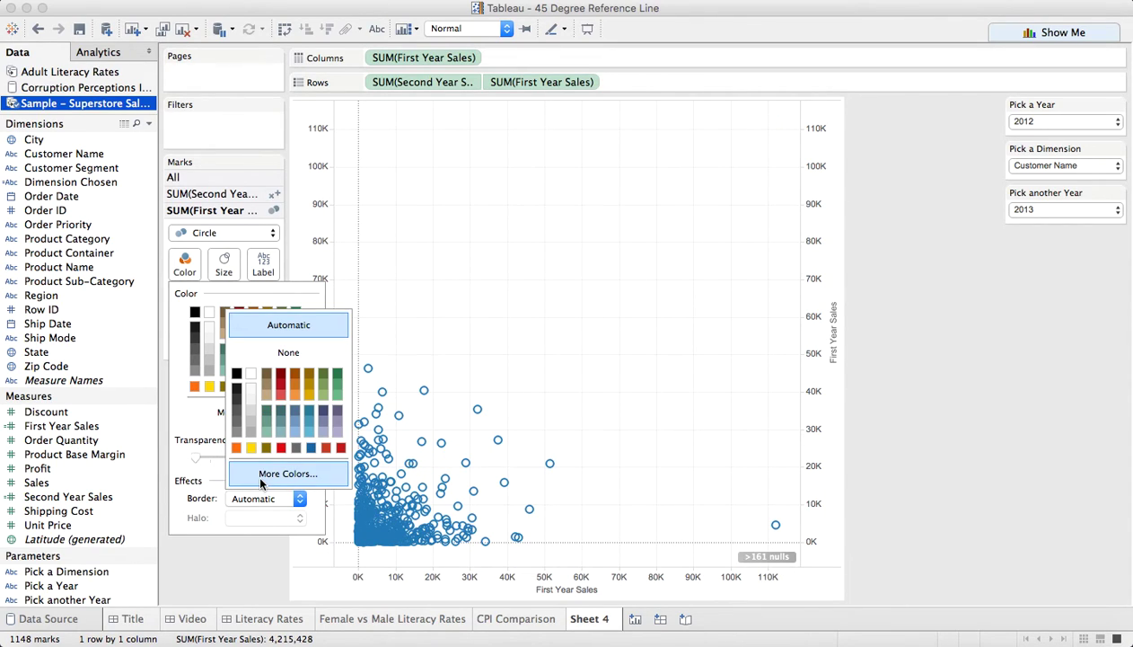
click(266, 357)
click(238, 550)
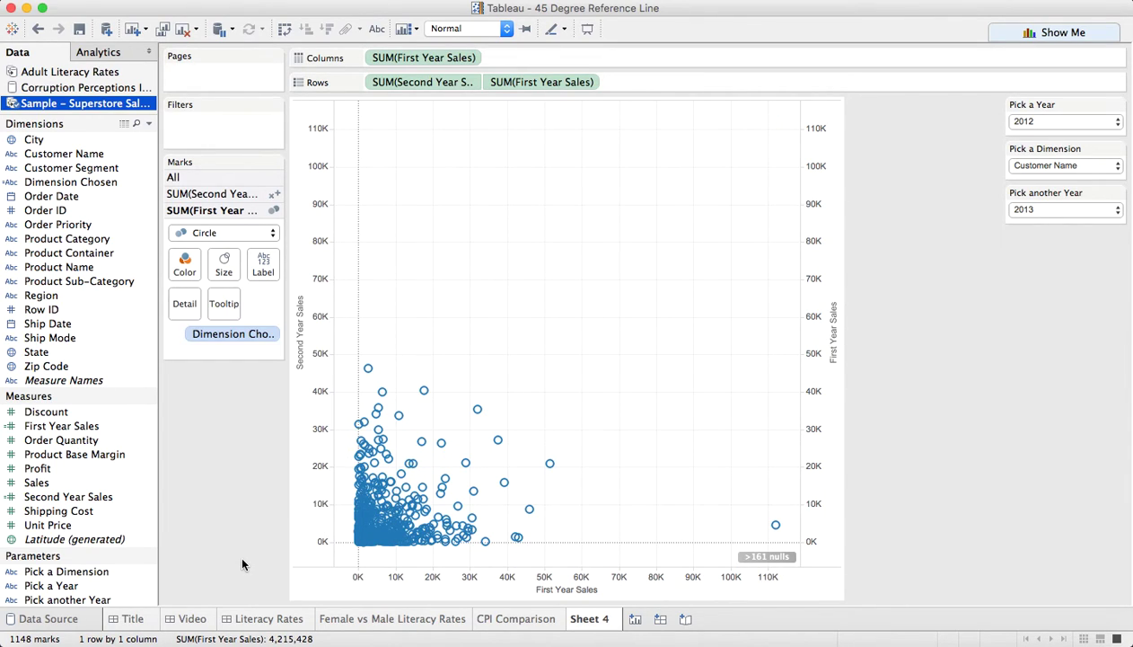
Show a trend line for SUM(First Year Sales) and hide the nulls indicator on the chart.
right_click(575, 317)
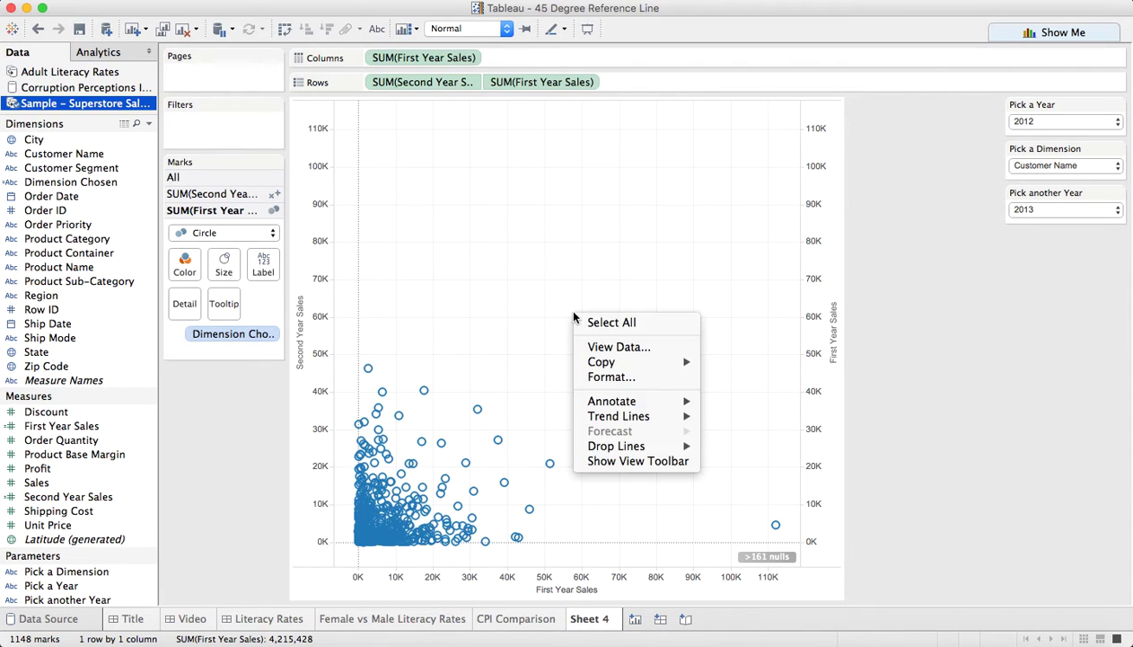
mouse_move(642, 416)
mouse_move(815, 422)
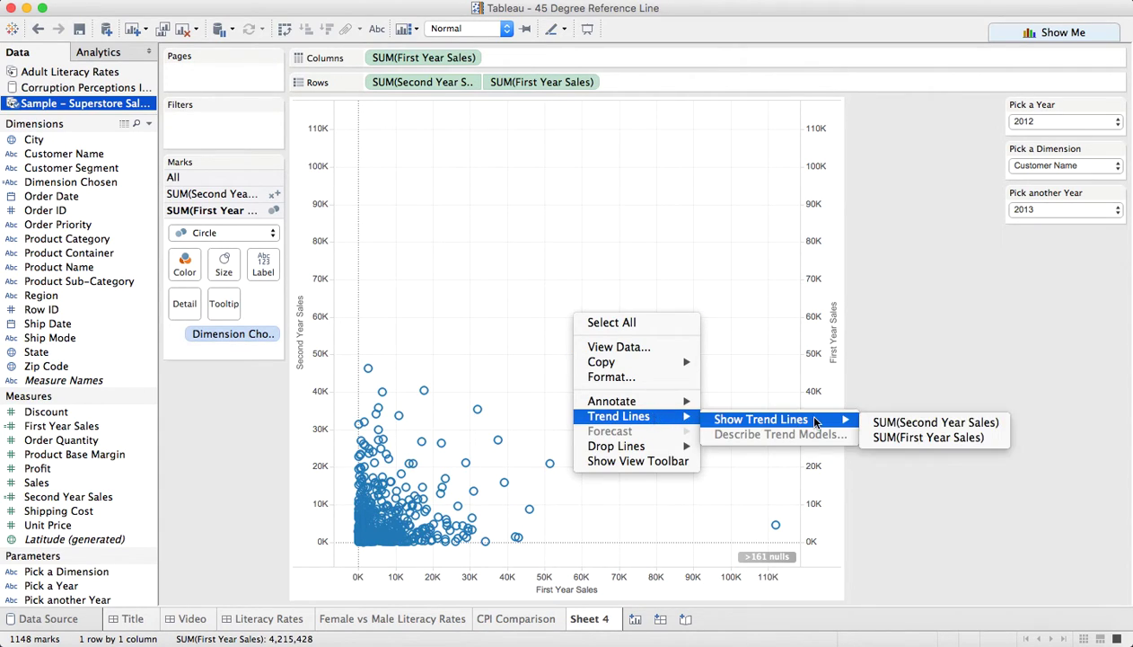
click(907, 439)
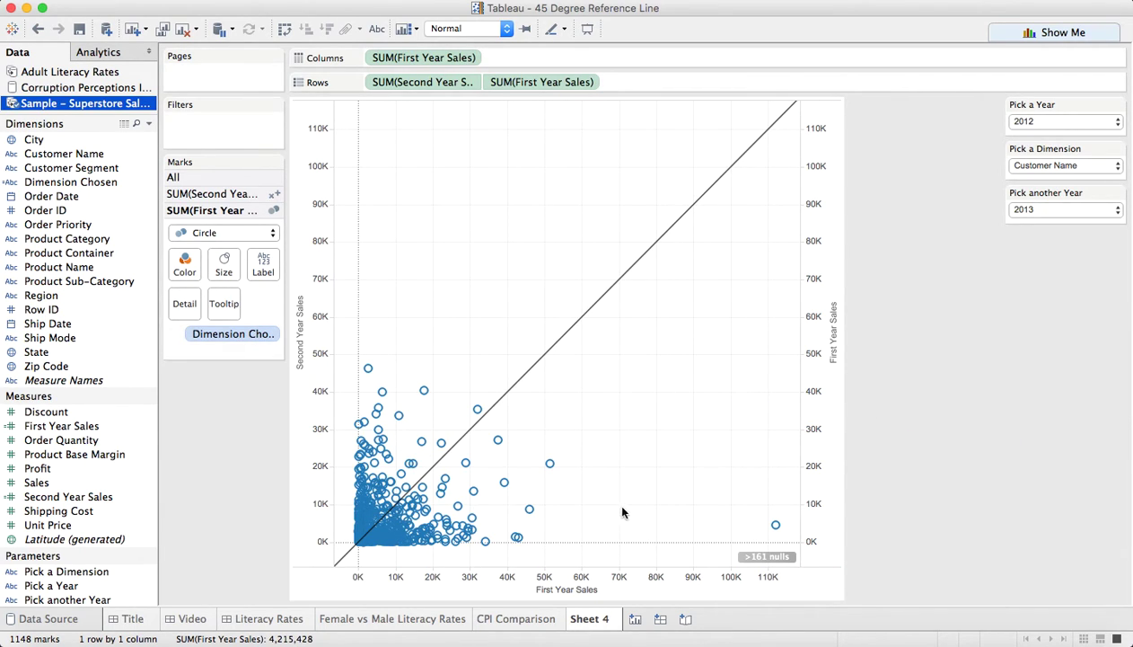
right_click(761, 555)
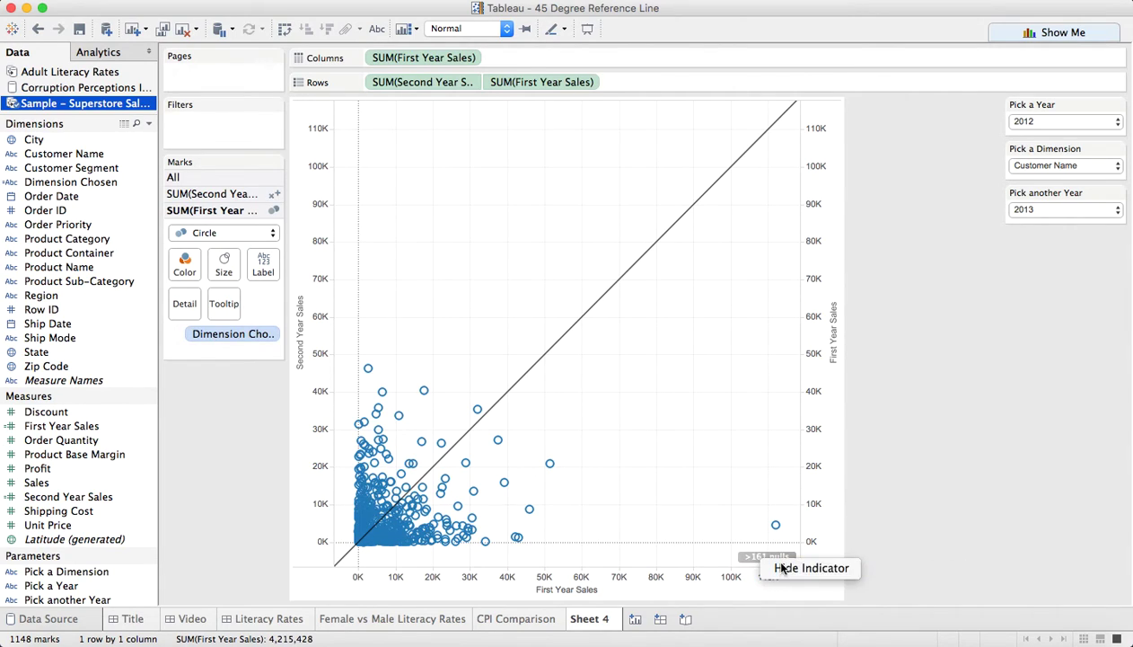
click(779, 566)
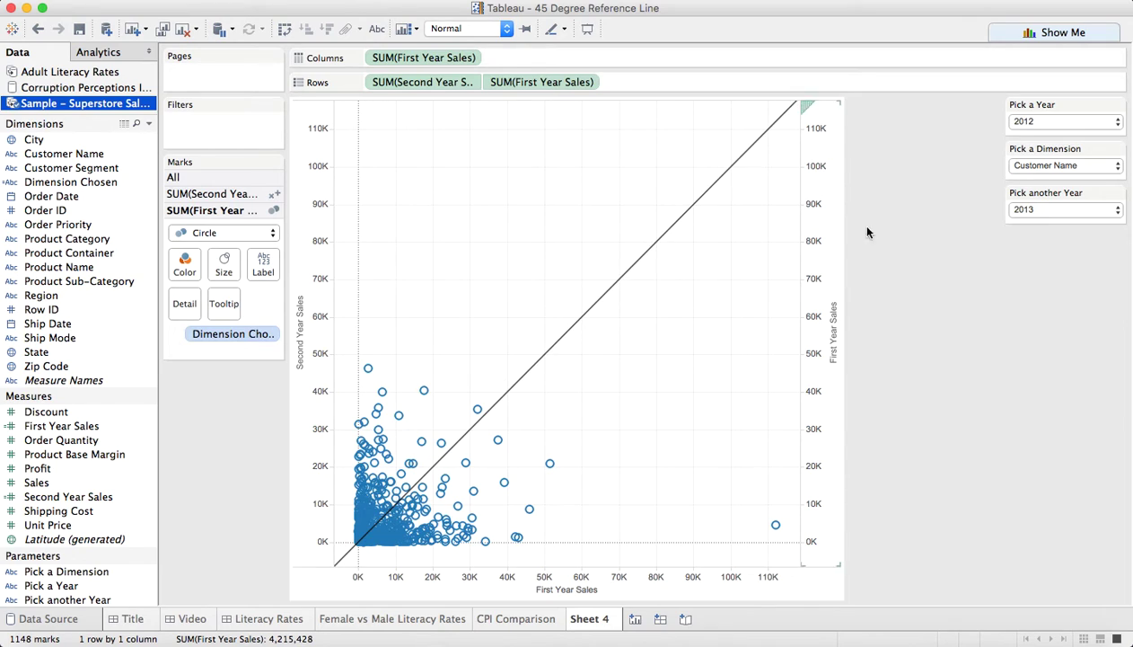
Hide the header of the secondary First Year Sales axis on the scatter plot.
right_click(831, 242)
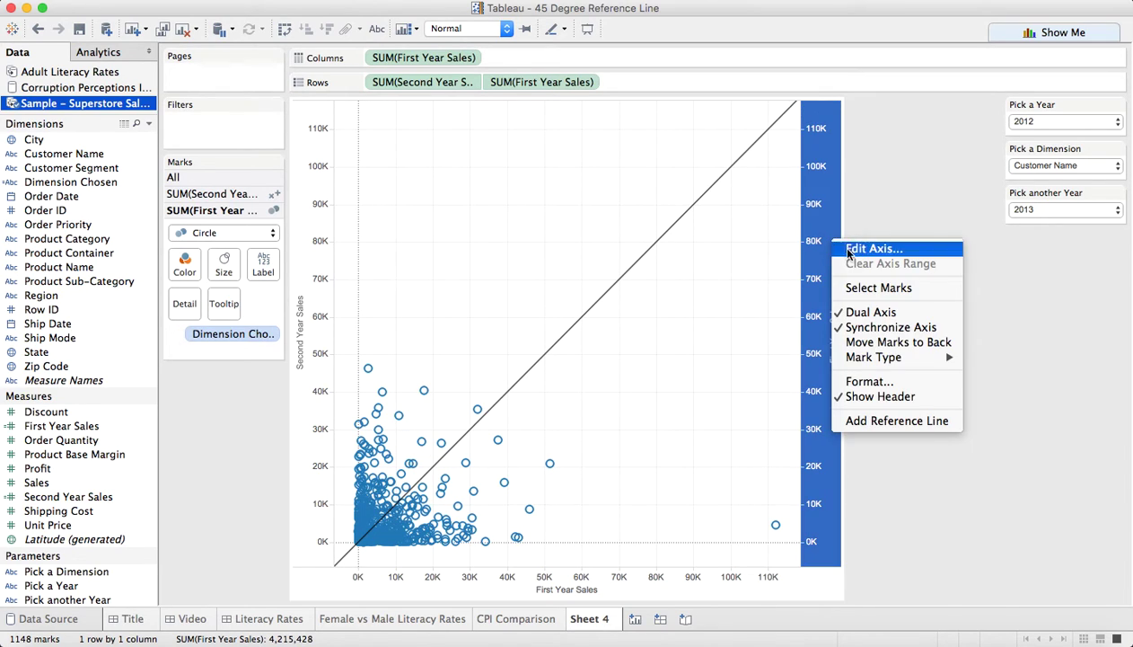
click(890, 401)
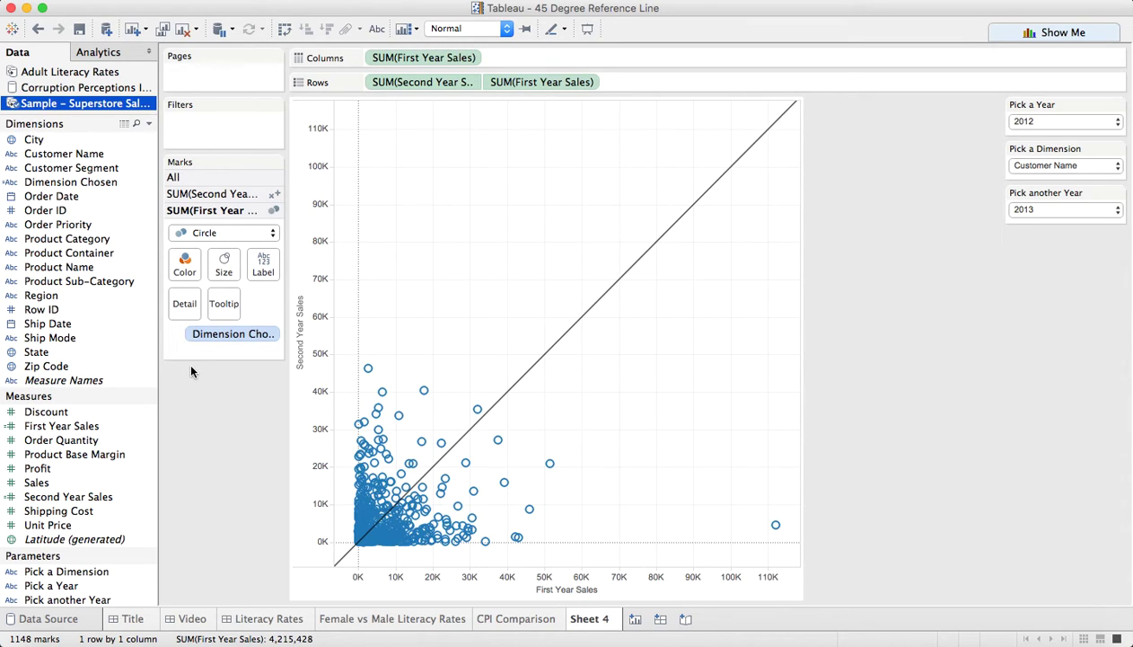
click(199, 194)
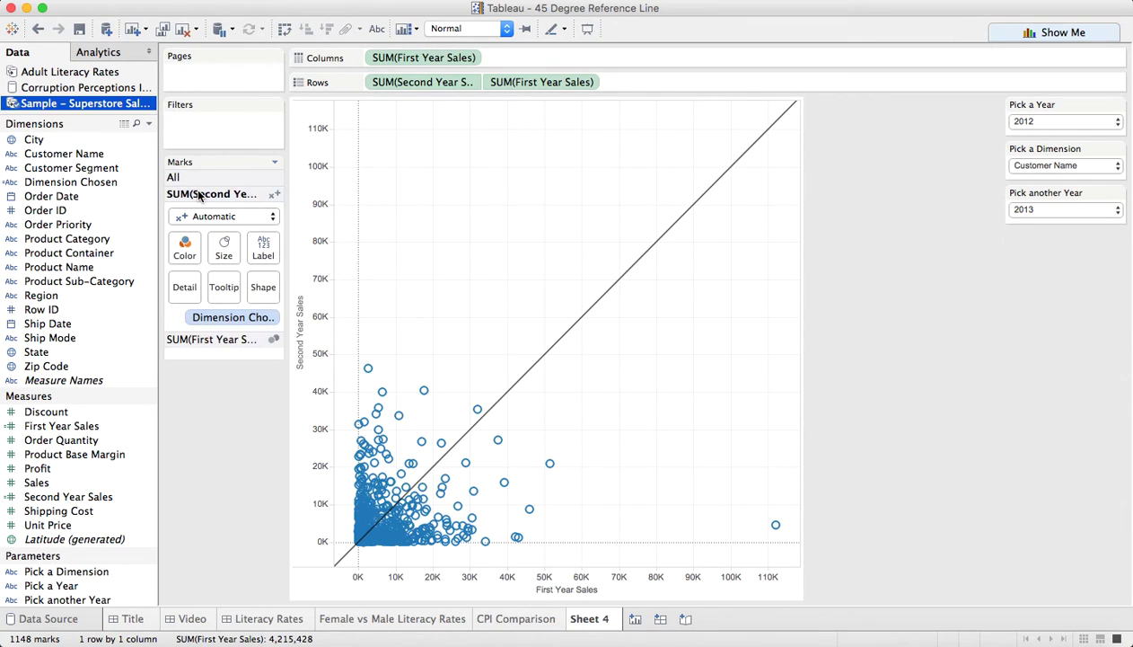
Try 0 as the else value in the IIF formula of the First Year Sales calculated field.
right_click(76, 426)
click(154, 166)
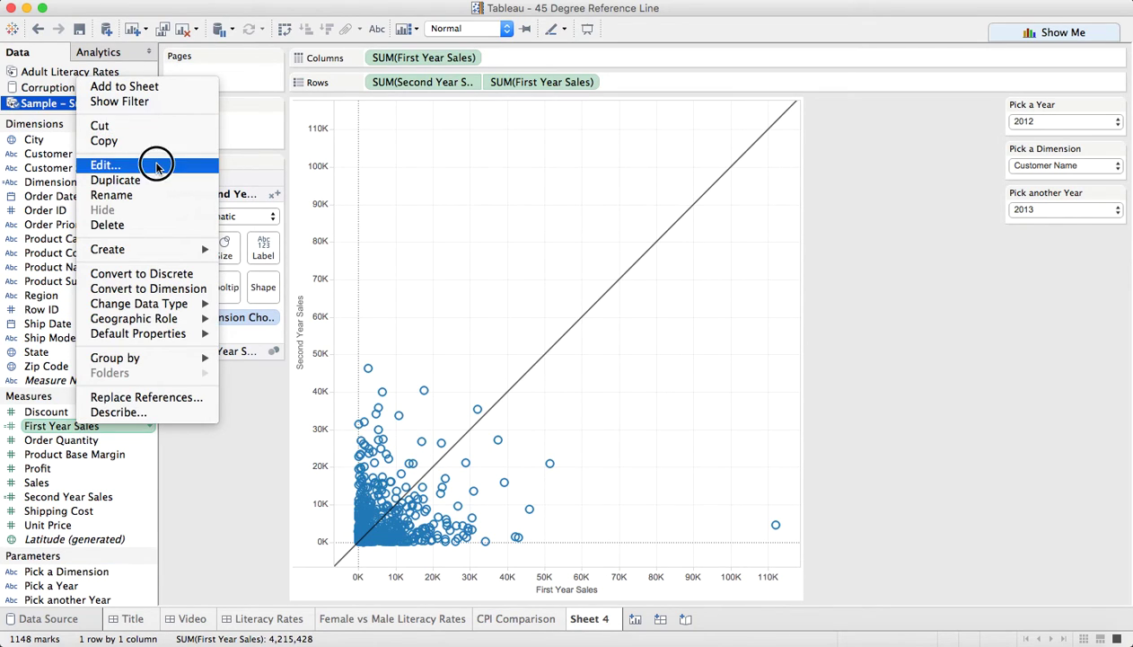
double_click(552, 232)
text(0)
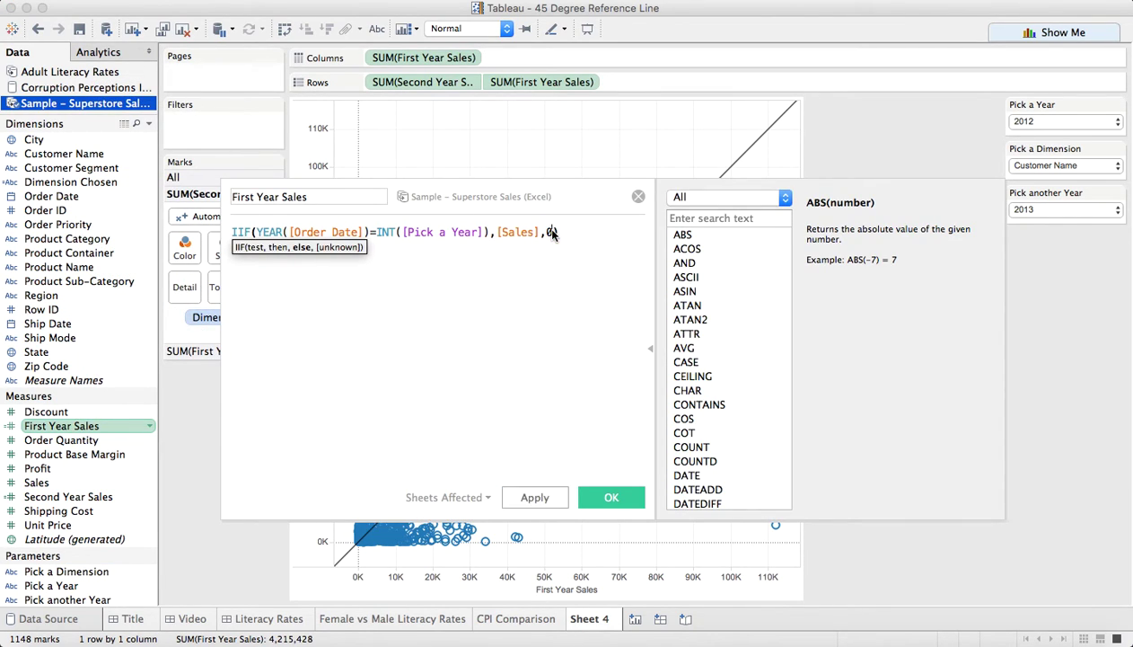
click(618, 497)
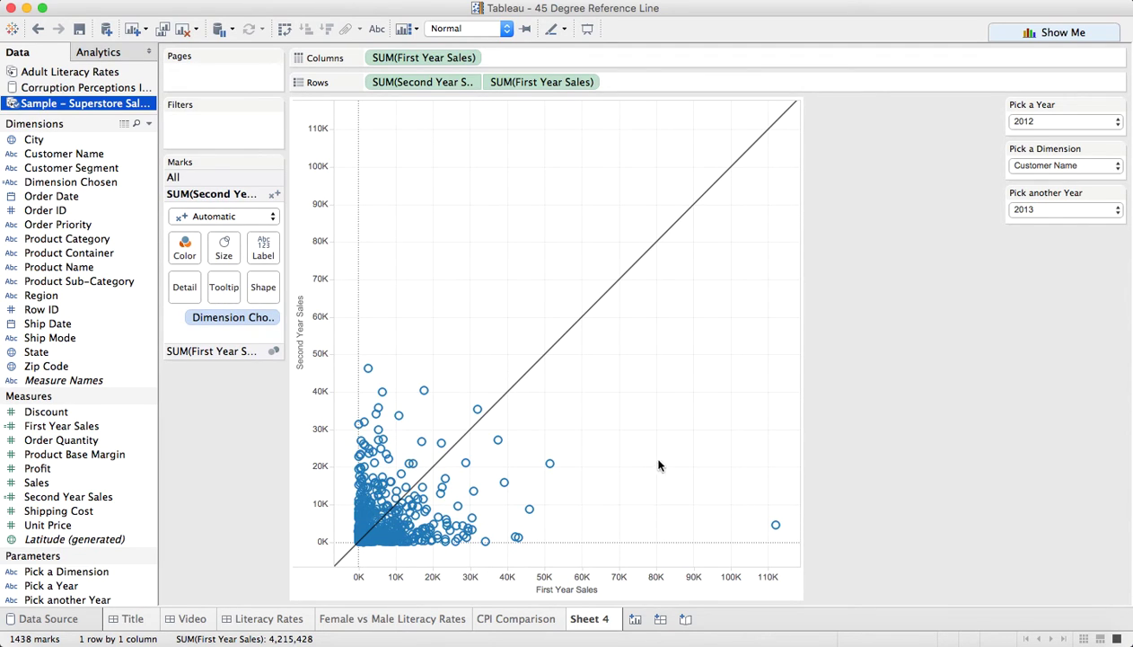
Try 0 as the else value in the Second Year Sales IIF formula and undo the changes to both calculated fields.
right_click(97, 497)
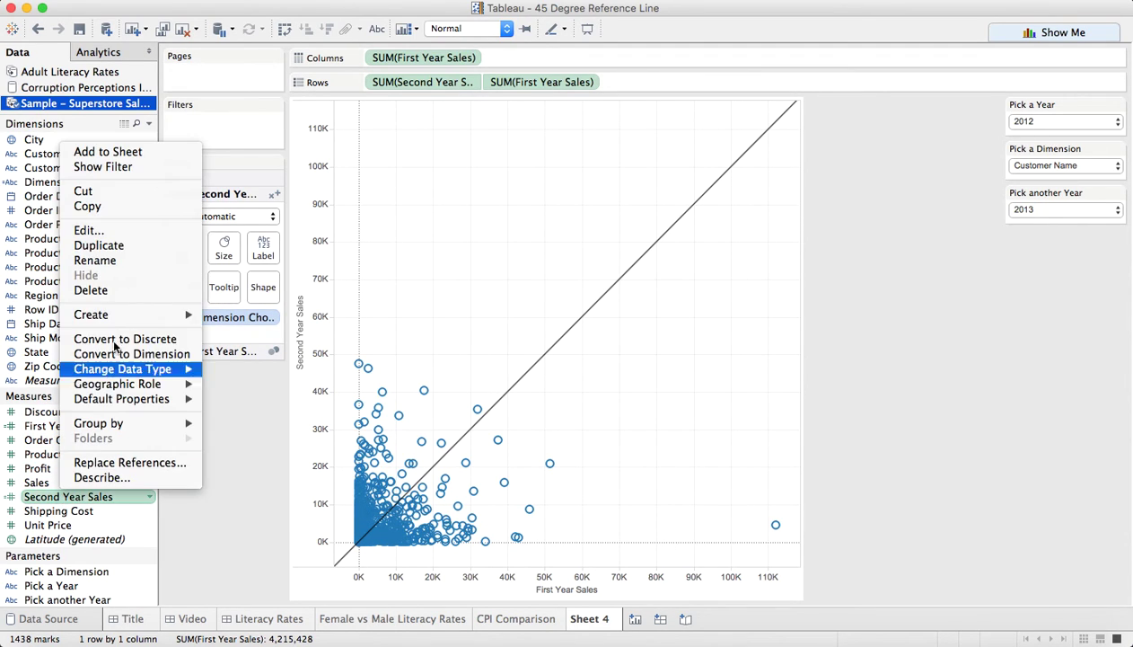
click(89, 230)
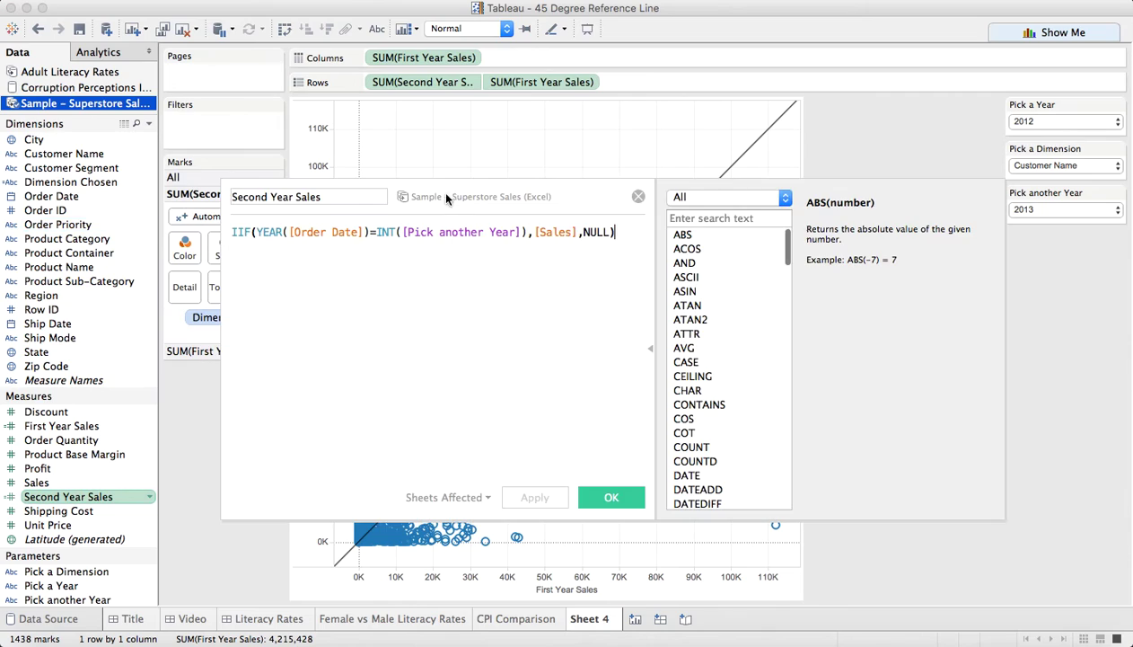
double_click(595, 232)
text(0)
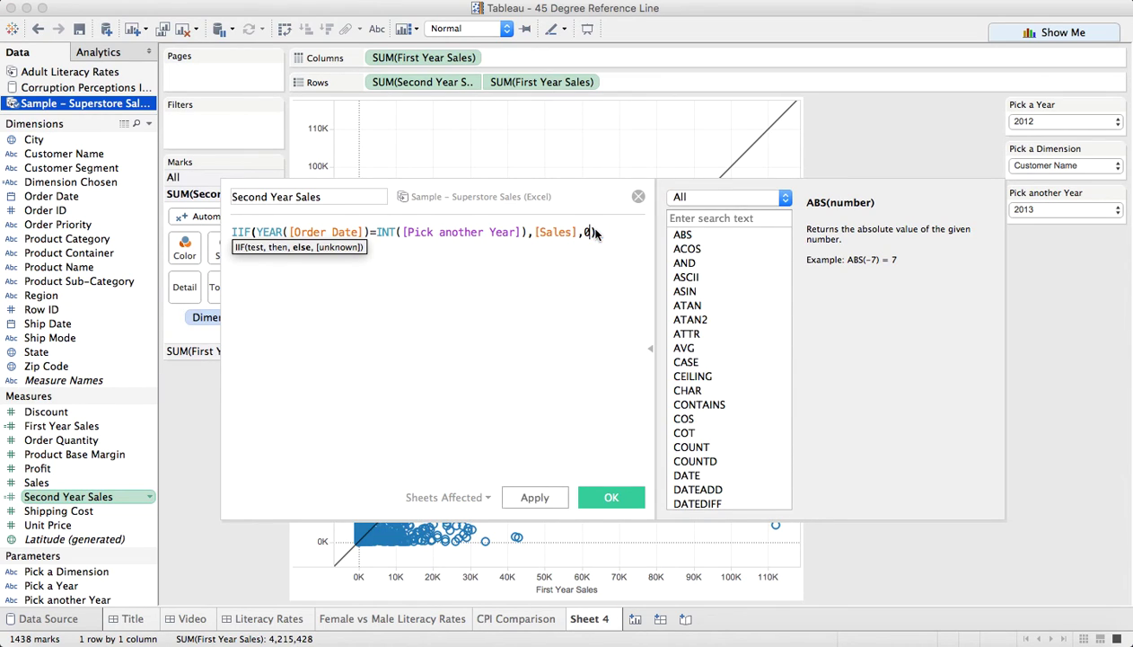
click(592, 504)
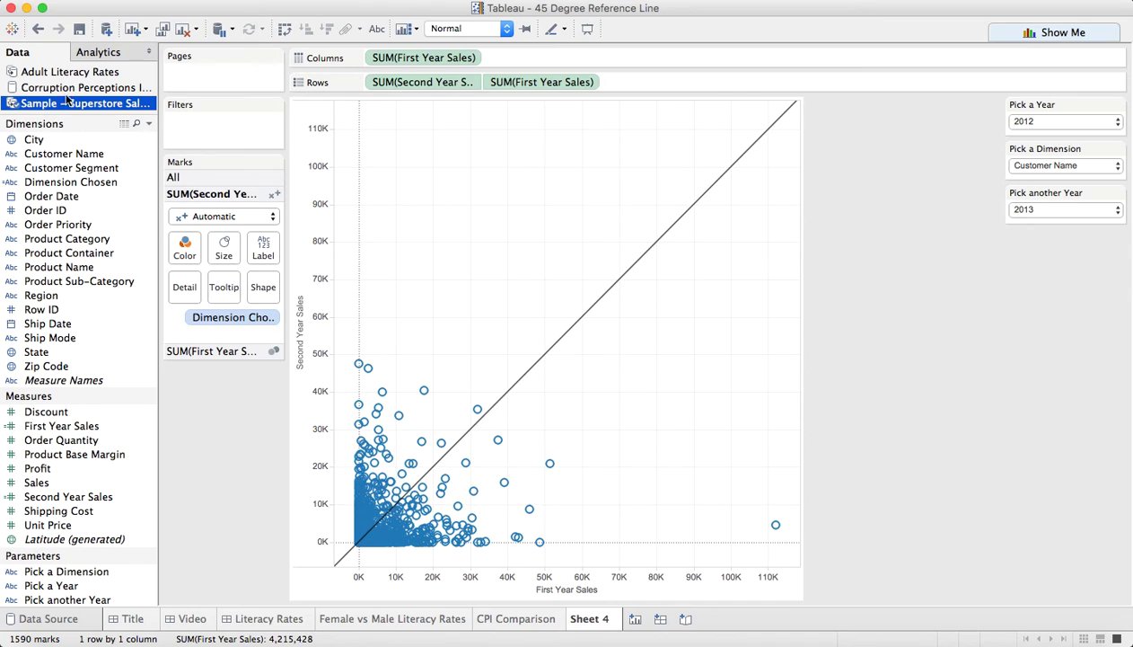
click(37, 30)
Change the mark type of SUM(Second Year Sales) to Circle.
click(197, 176)
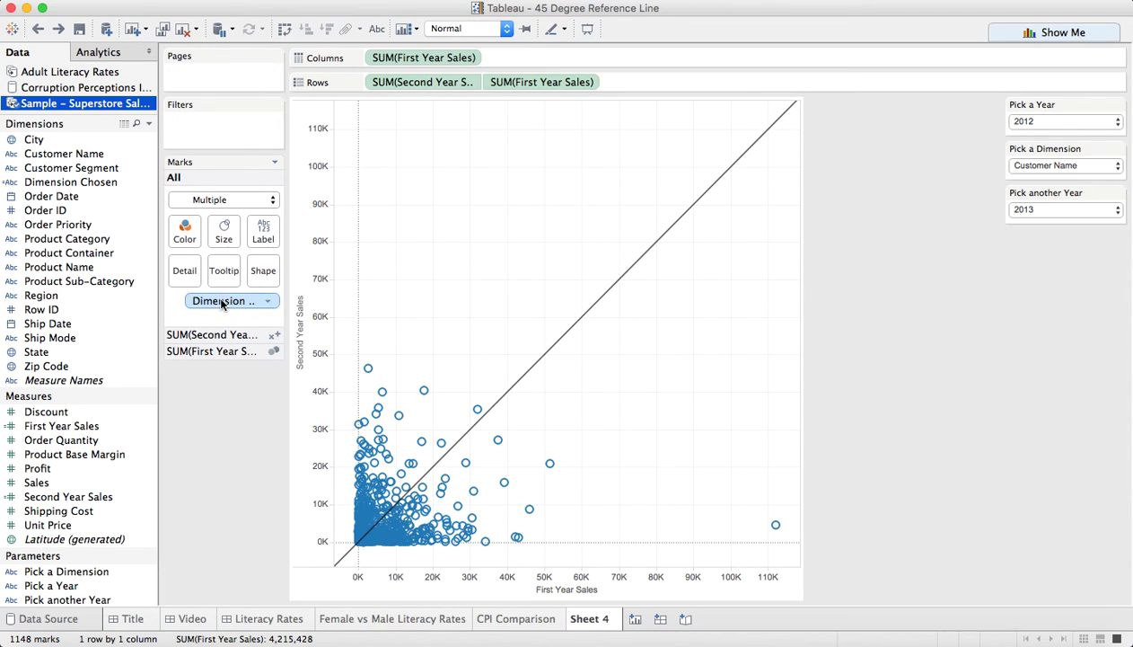
click(237, 336)
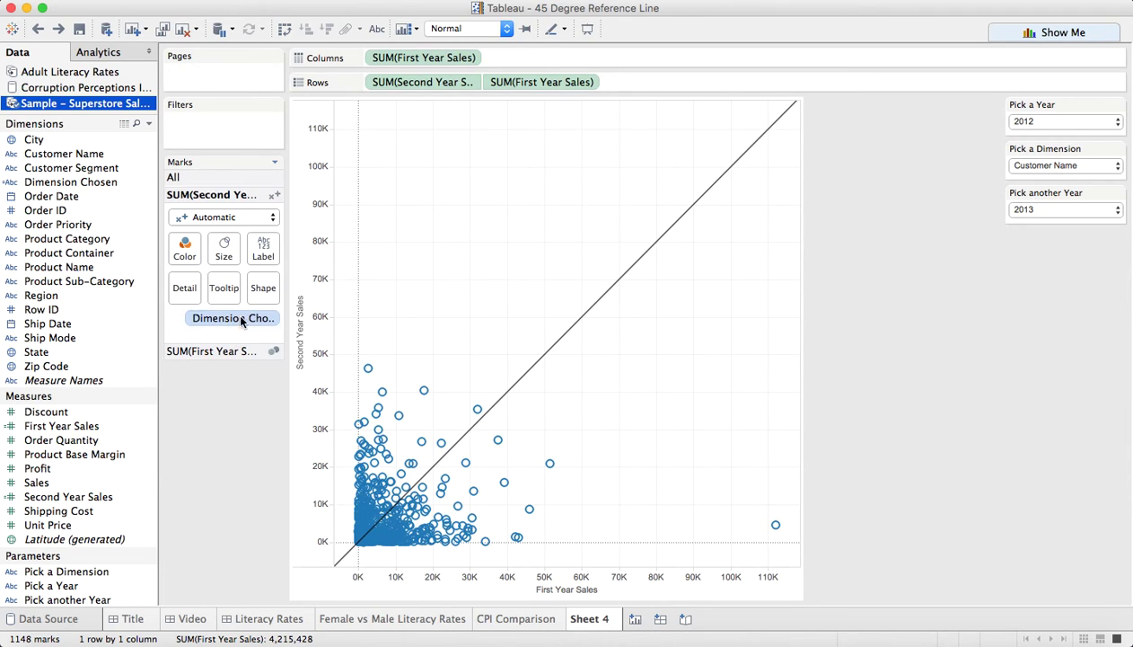
click(203, 216)
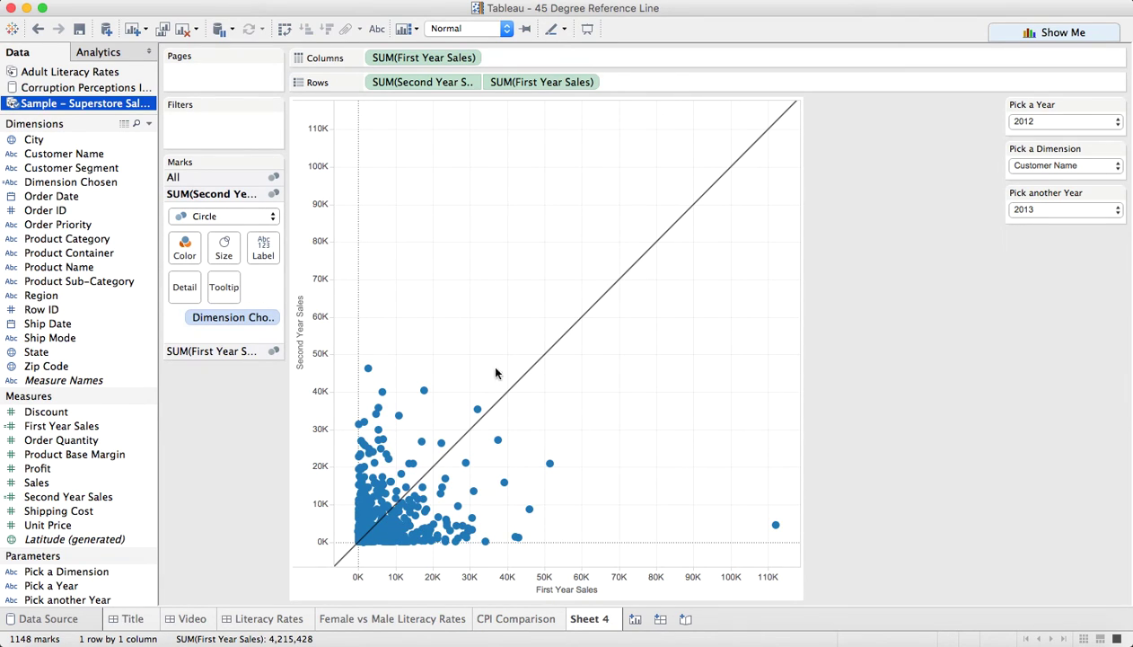
Rename the current worksheet as Sales Comparison.
double_click(596, 619)
text(Sales Comparison)
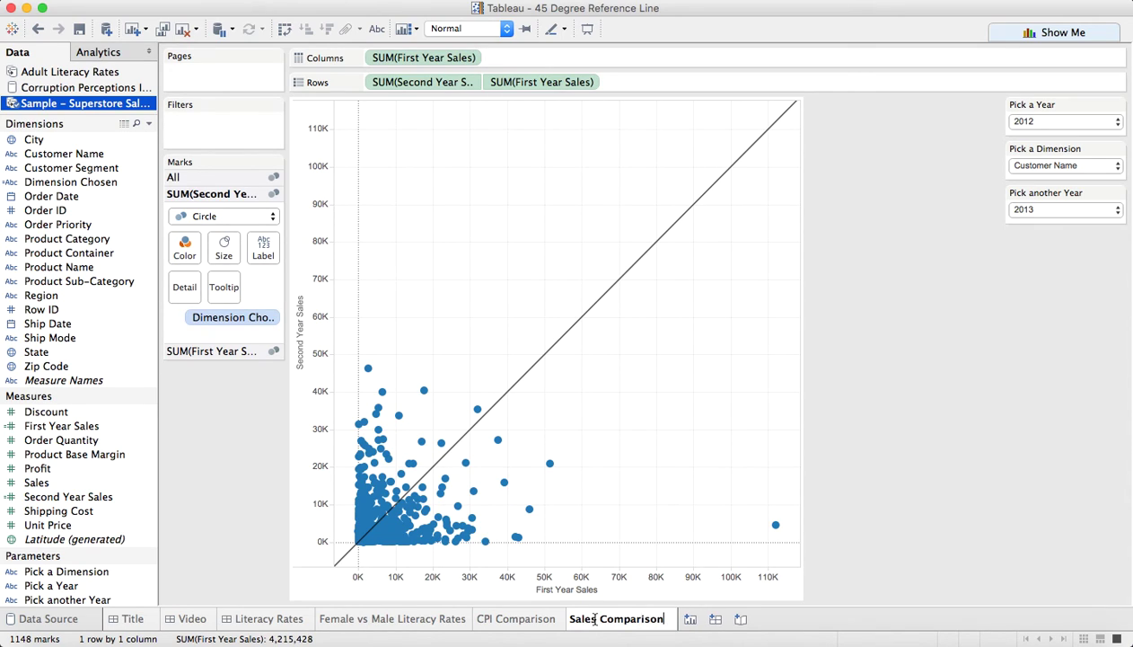
key(Return)
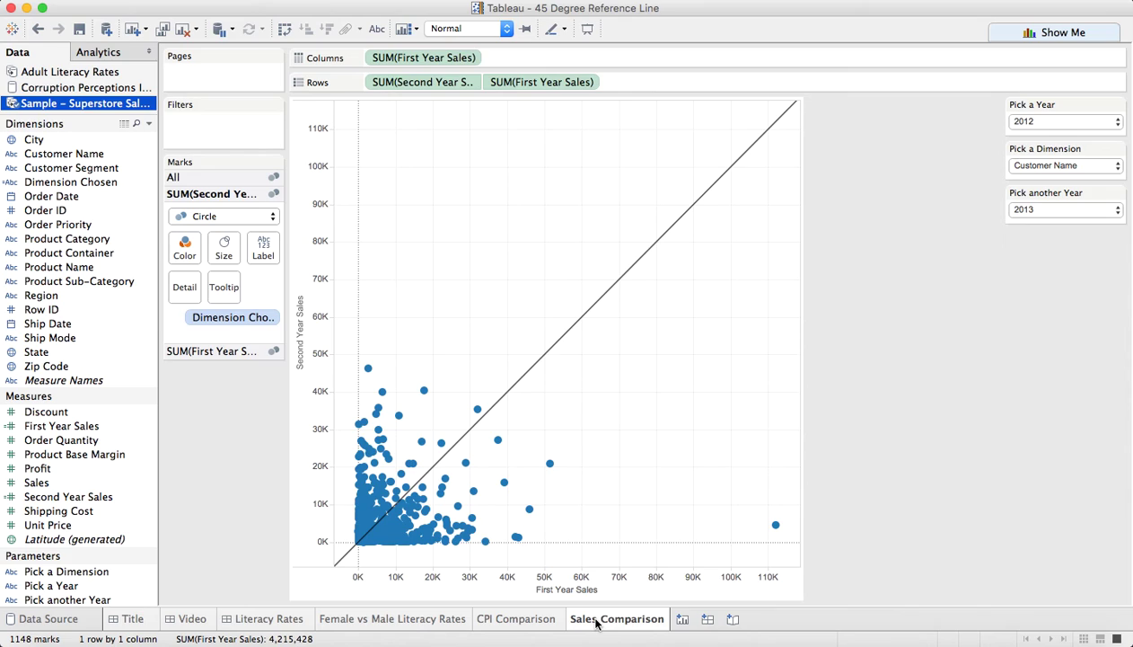
Review the Female vs Male Literacy Rates and CPI Comparison worksheets and return to Sales Comparison.
mouse_move(597, 624)
click(443, 620)
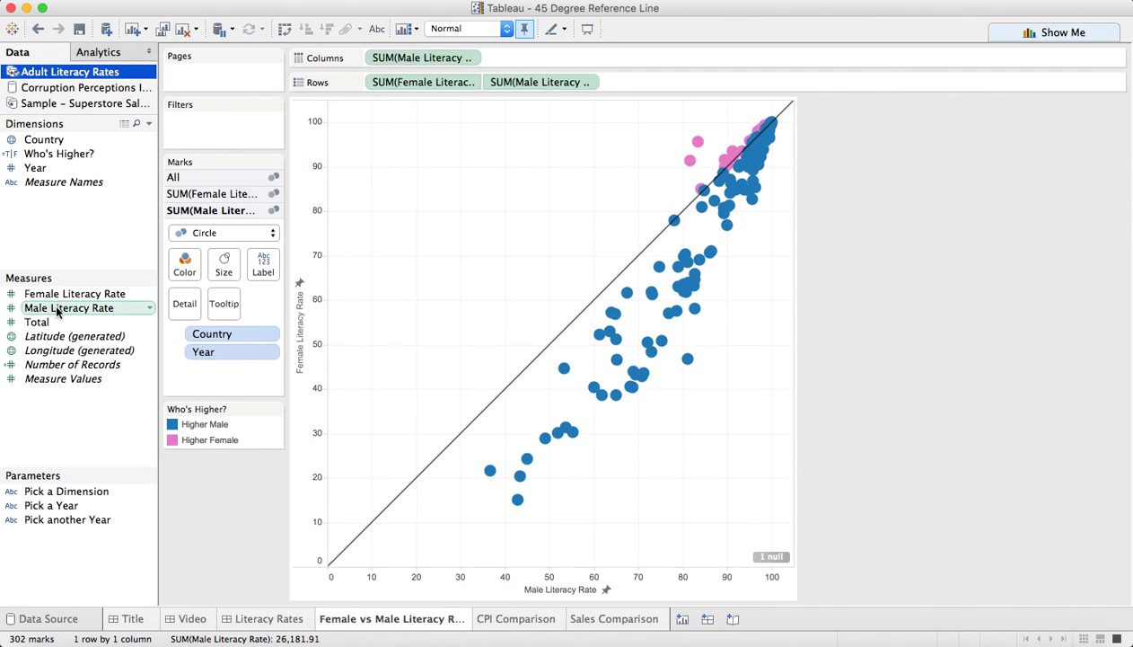
click(515, 622)
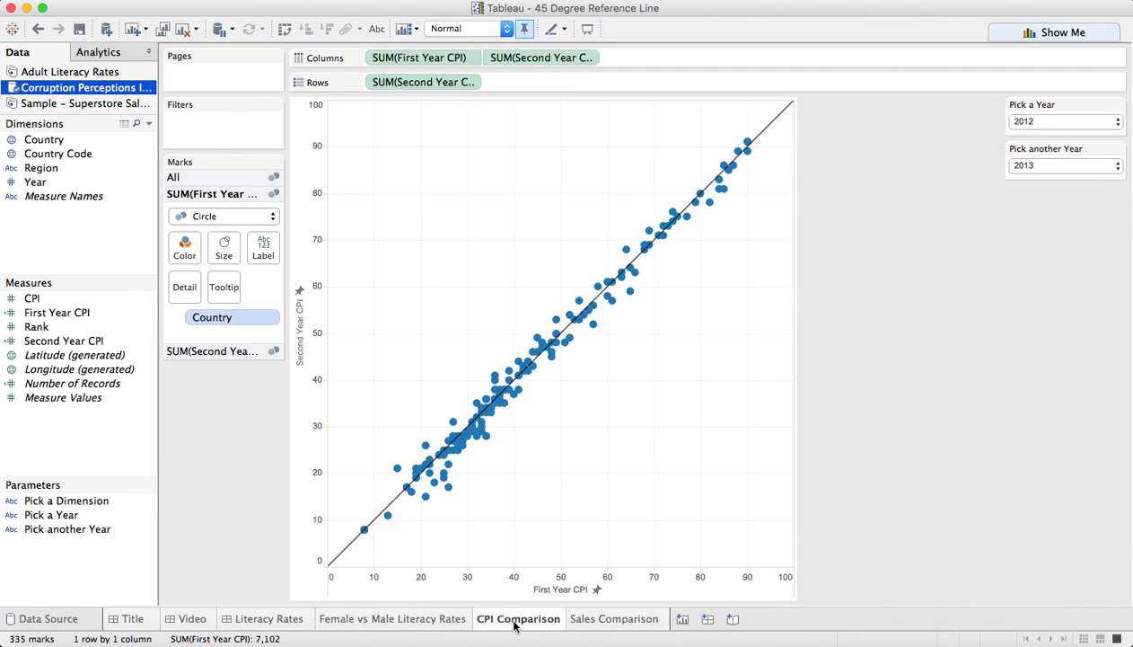
click(612, 625)
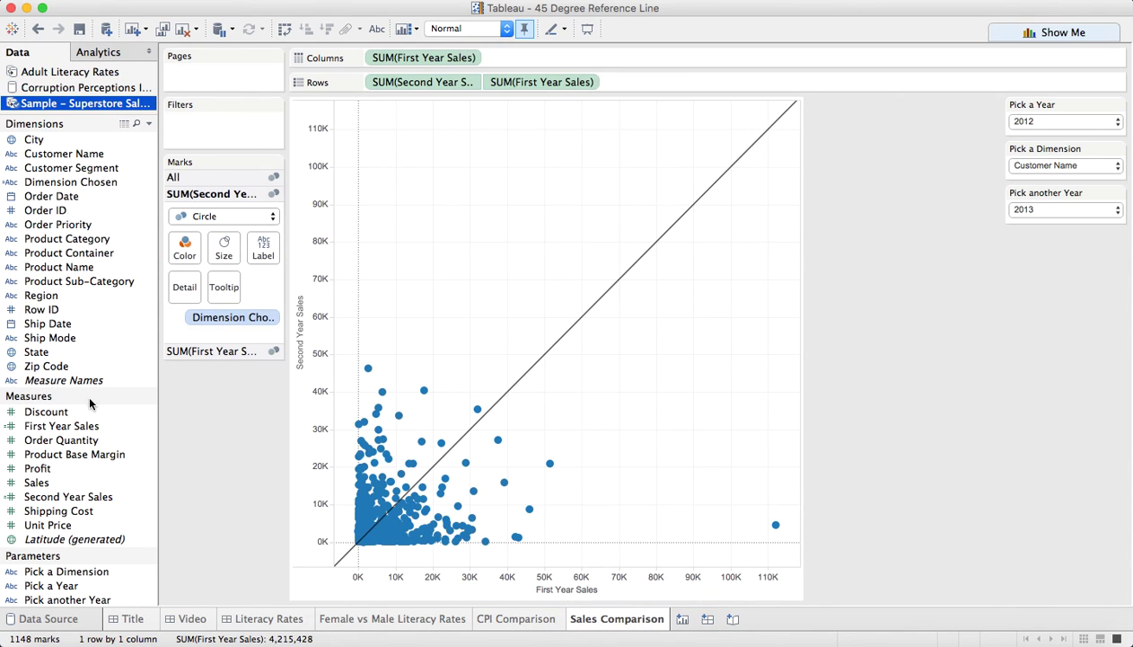